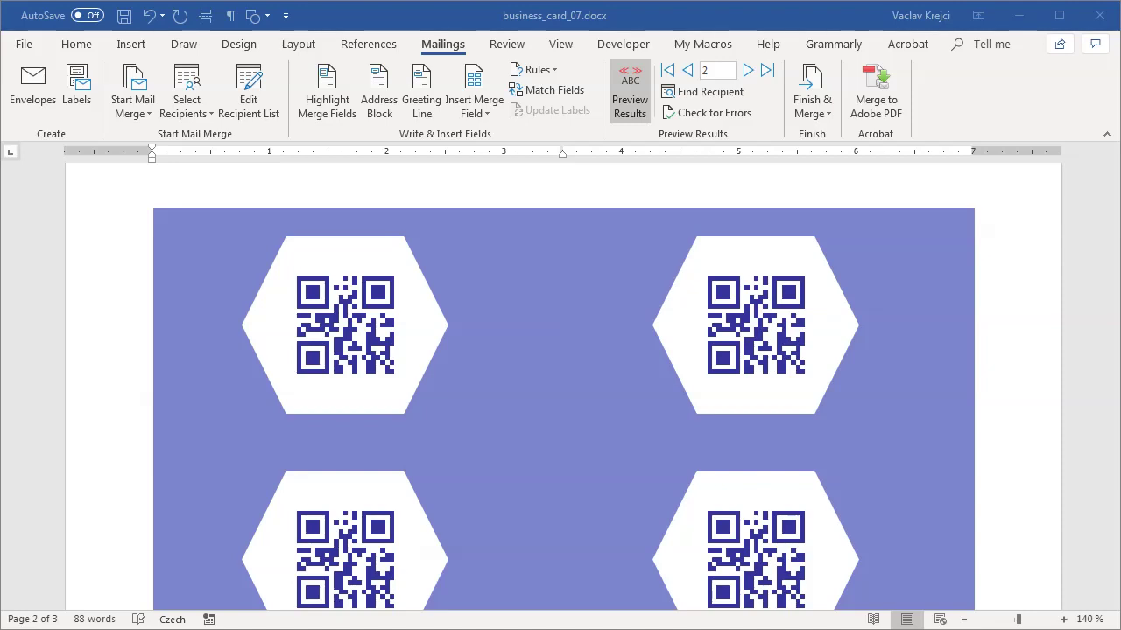
# Zoom out to 60% and browse the business cards of the different recipients in the mail merge preview
pyautogui.click(463, 30)
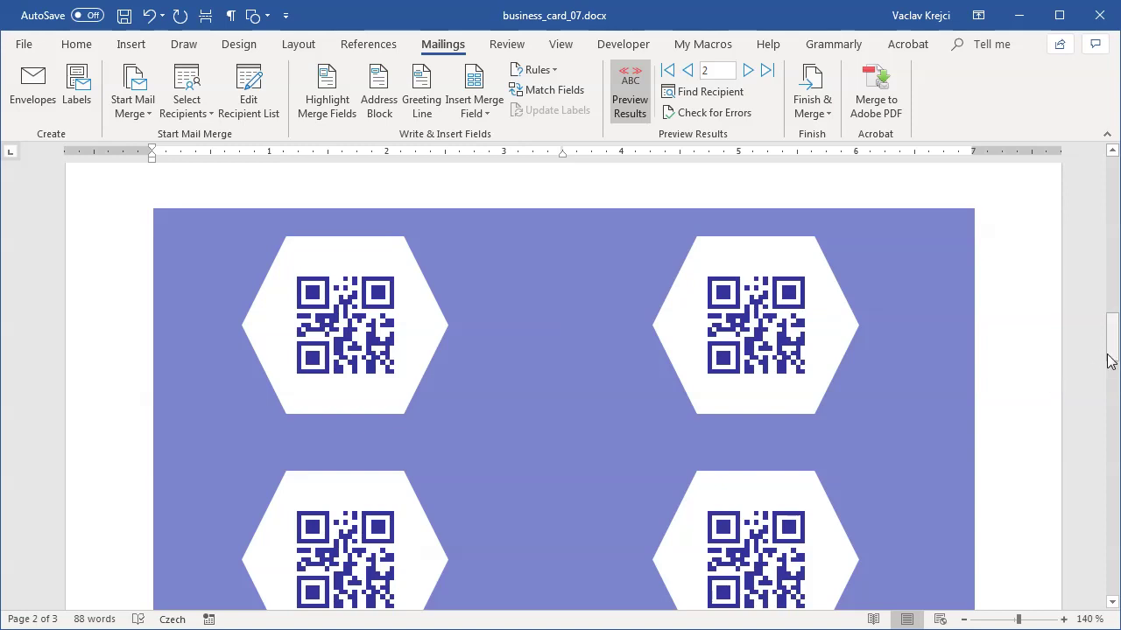
pyautogui.moveTo(1111, 350)
pyautogui.mouseDown()
pyautogui.moveTo(1110, 363)
pyautogui.moveTo(1110, 335)
pyautogui.mouseUp()
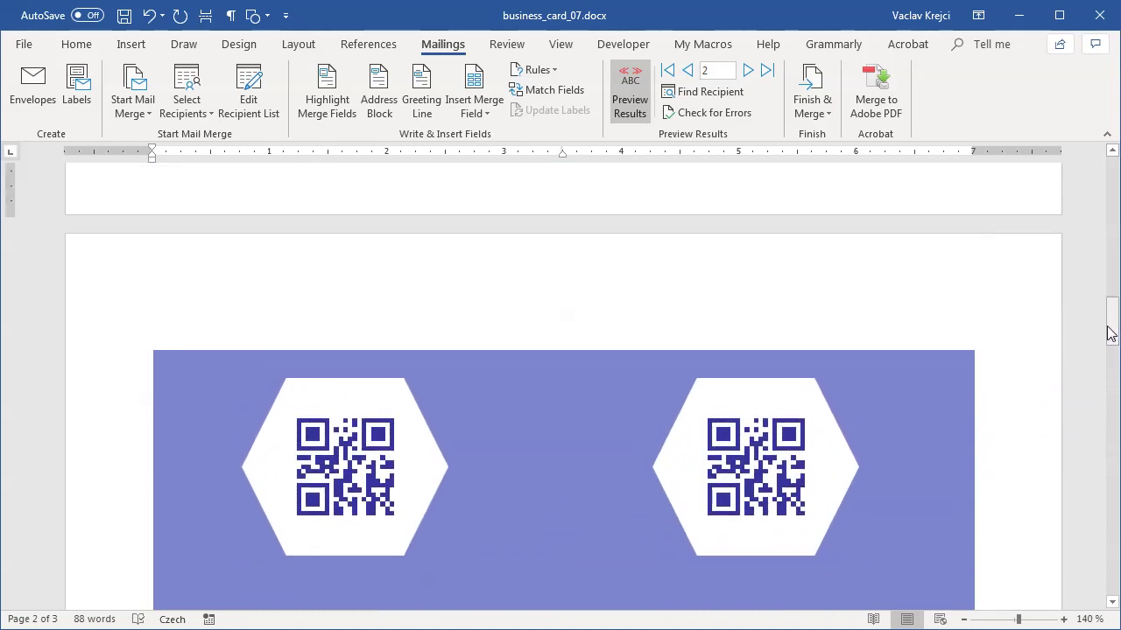
pyautogui.moveTo(1007, 622); pyautogui.dragTo(996, 622)
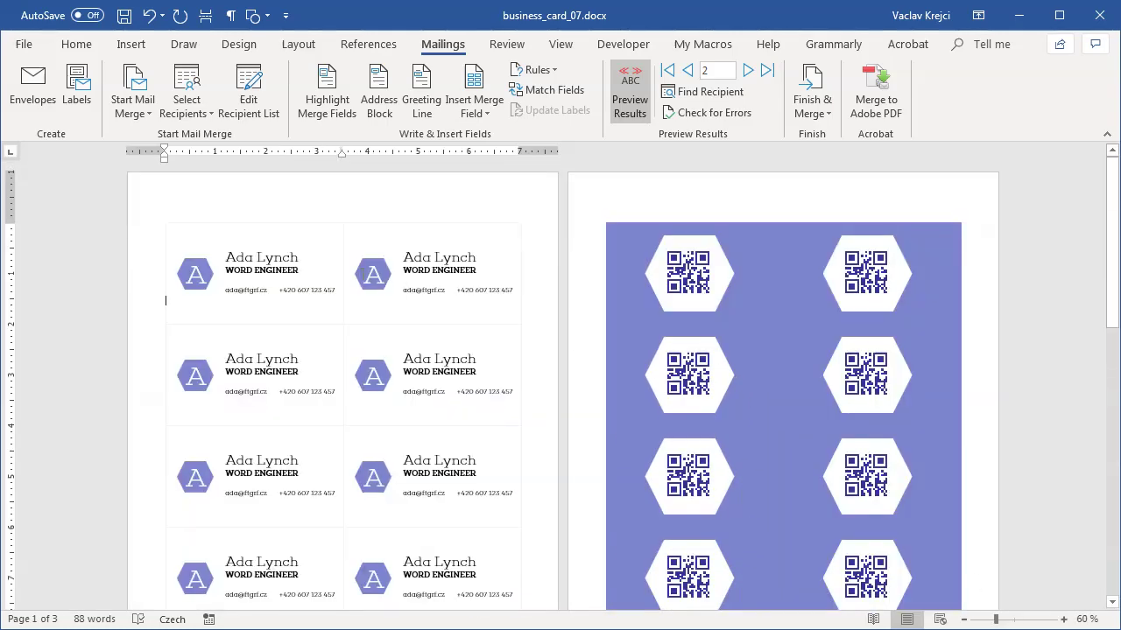
pyautogui.click(746, 71)
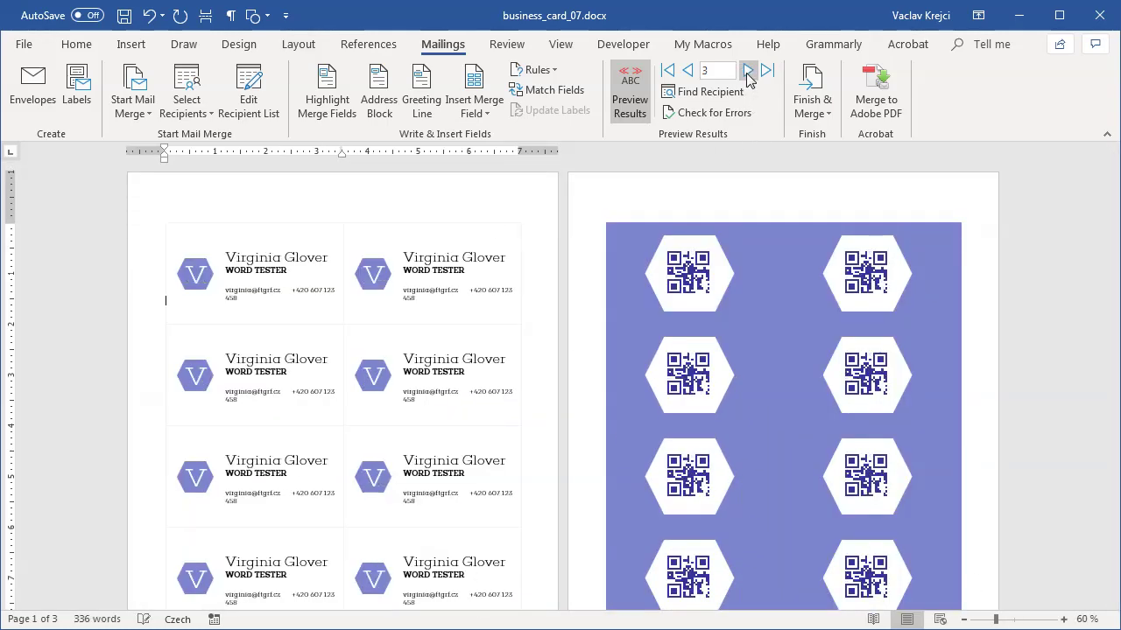
pyautogui.click(745, 71)
pyautogui.click(746, 71)
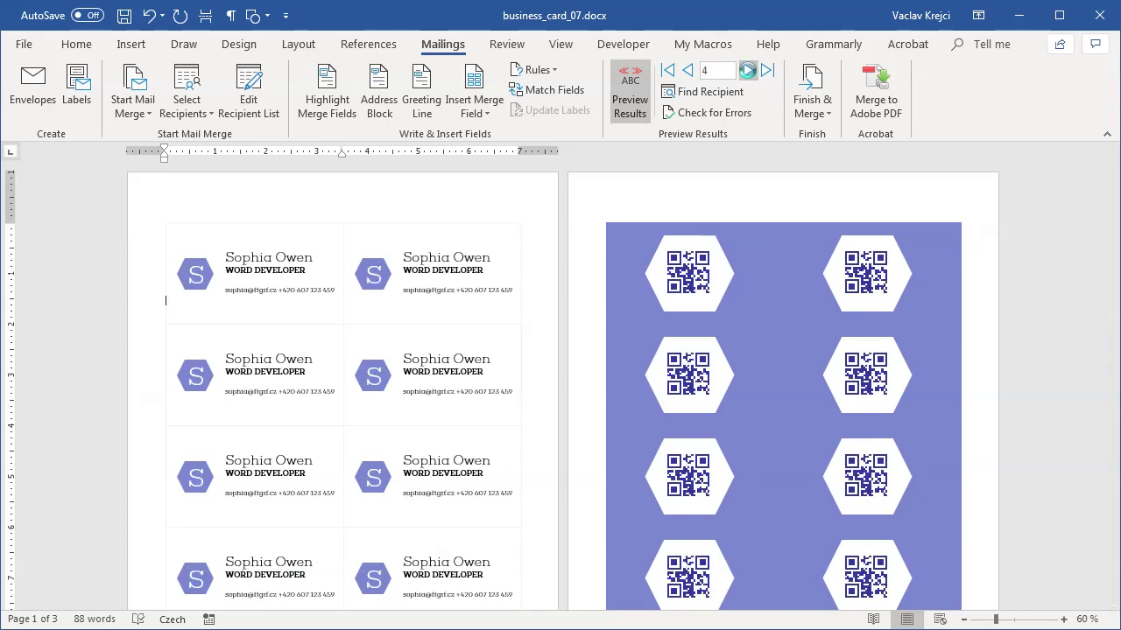
pyautogui.click(747, 71)
pyautogui.click(746, 71)
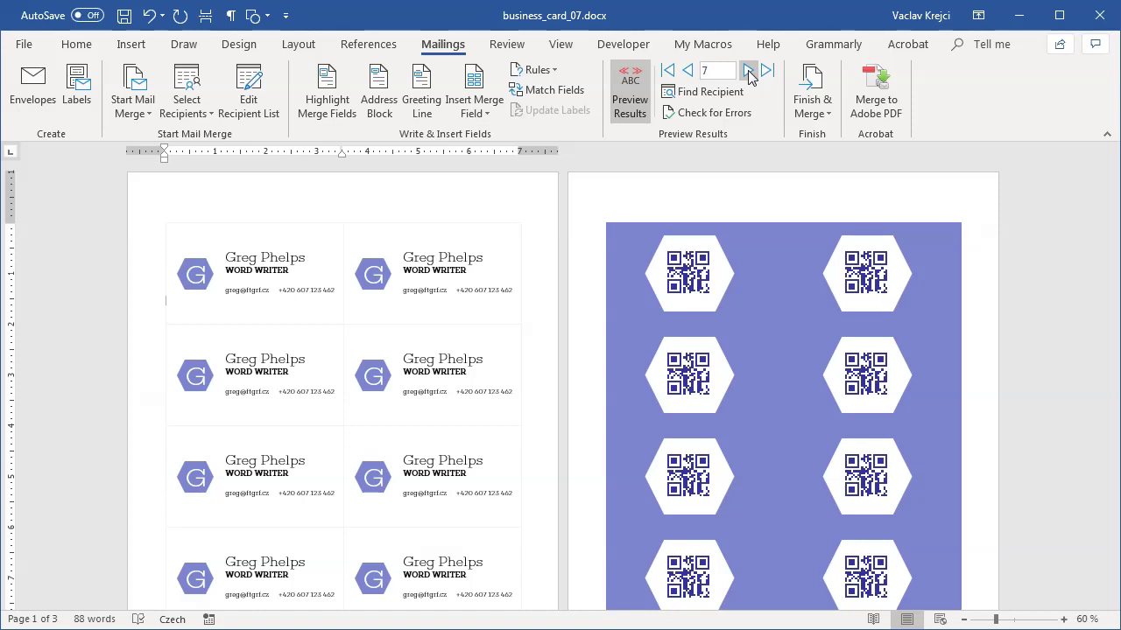
pyautogui.click(747, 71)
pyautogui.click(688, 71)
pyautogui.click(688, 71)
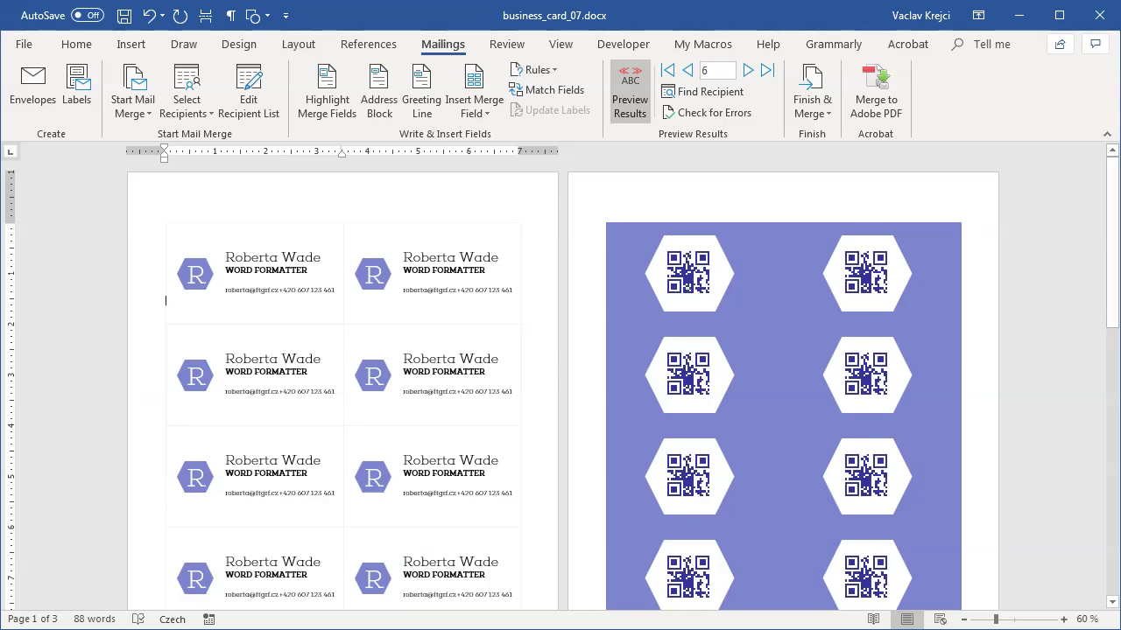
# Switch to business_card_06.docx and review the front and back pages of the cards
pyautogui.hotkey('alt', 'Tab')
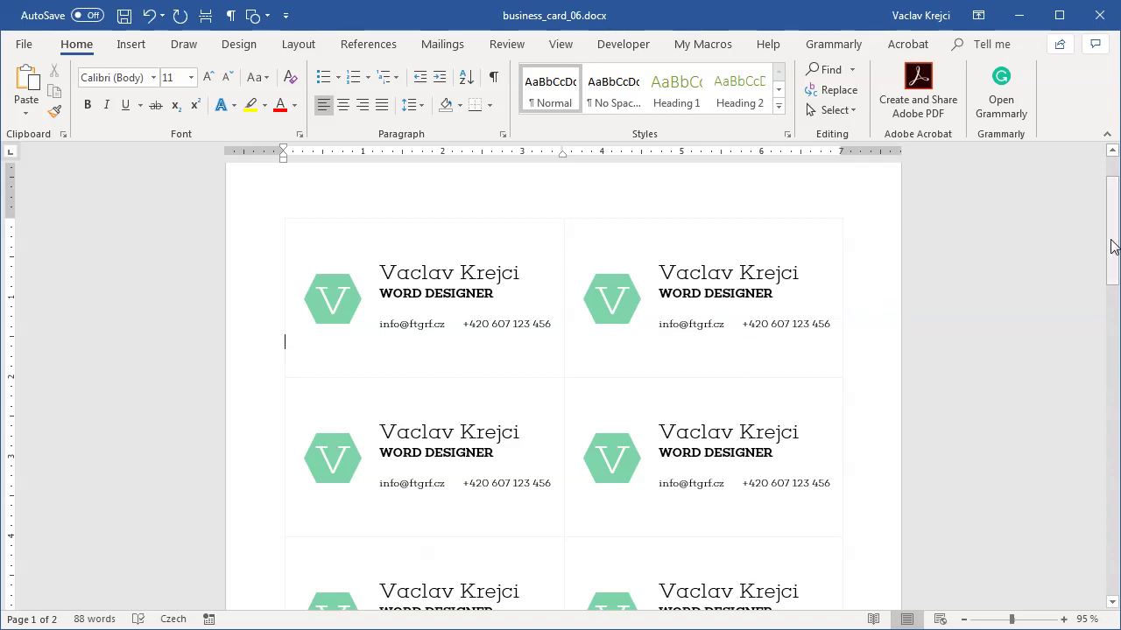
pyautogui.moveTo(1108, 236); pyautogui.dragTo(1110, 442)
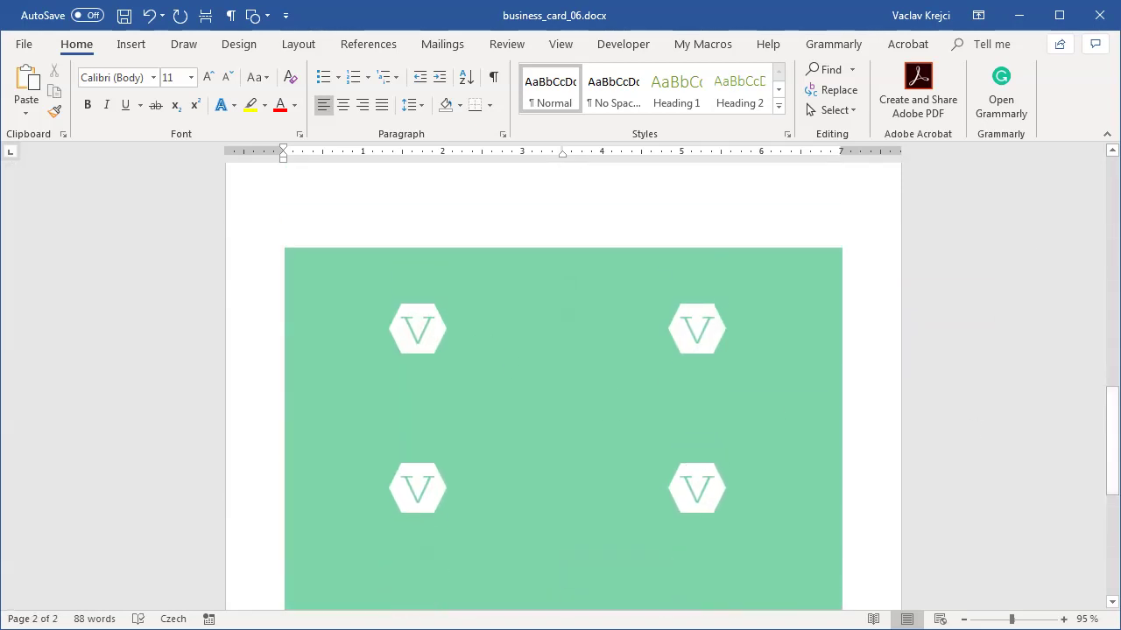
pyautogui.moveTo(1110, 400); pyautogui.dragTo(1108, 180)
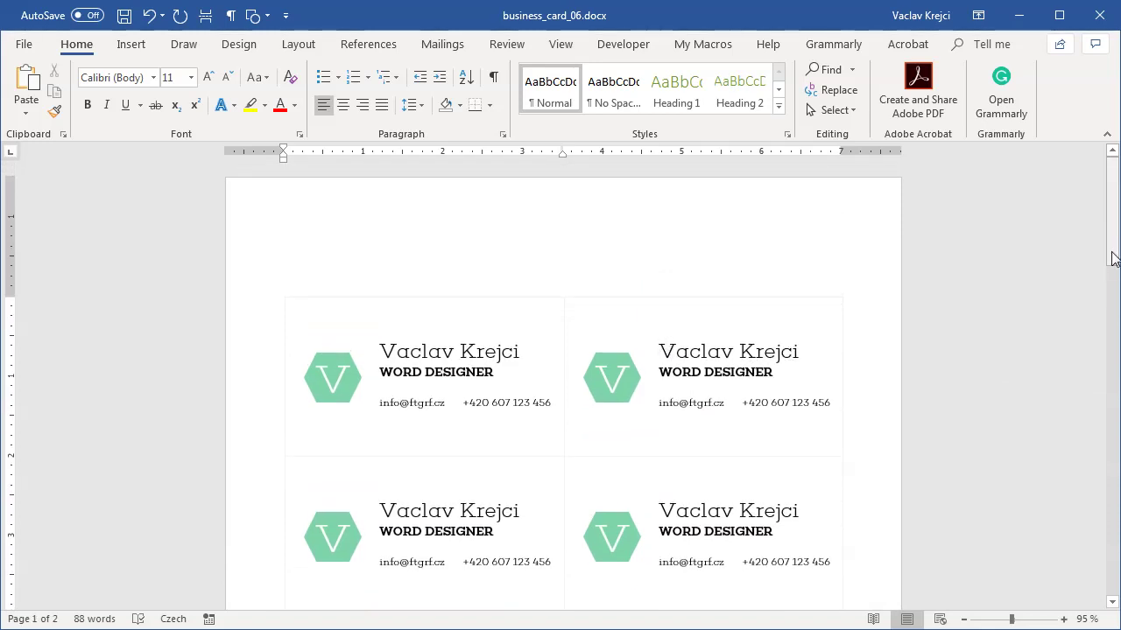
pyautogui.scroll(-4, 1115, 238)
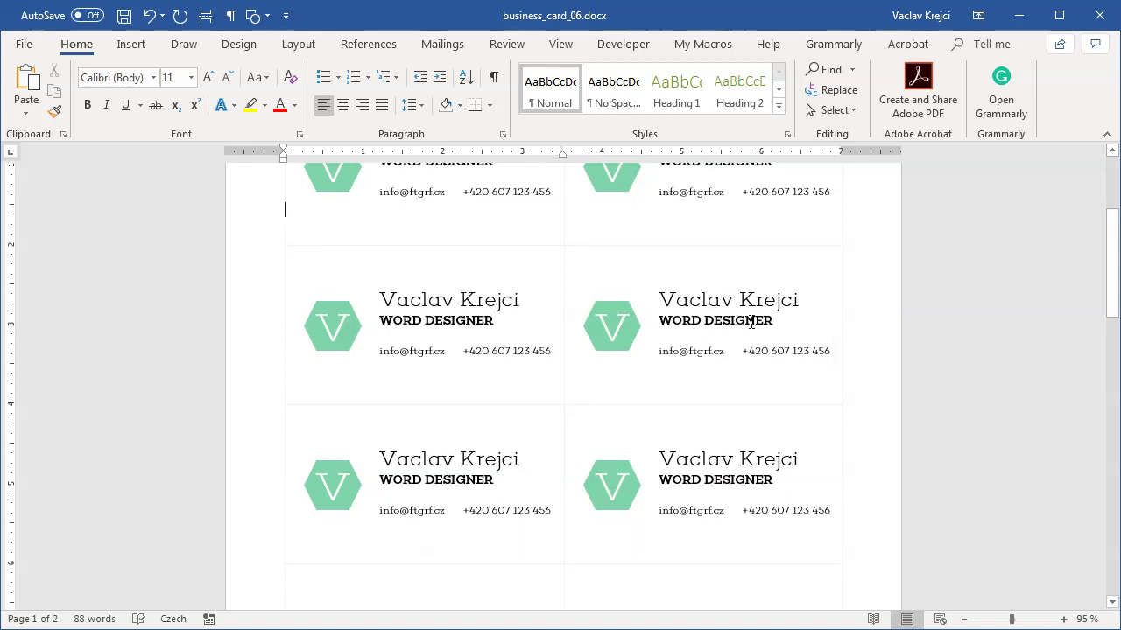
# Show the list of document objects and select the hexagon behind the letter on the second-row, second-column card
pyautogui.click(611, 302)
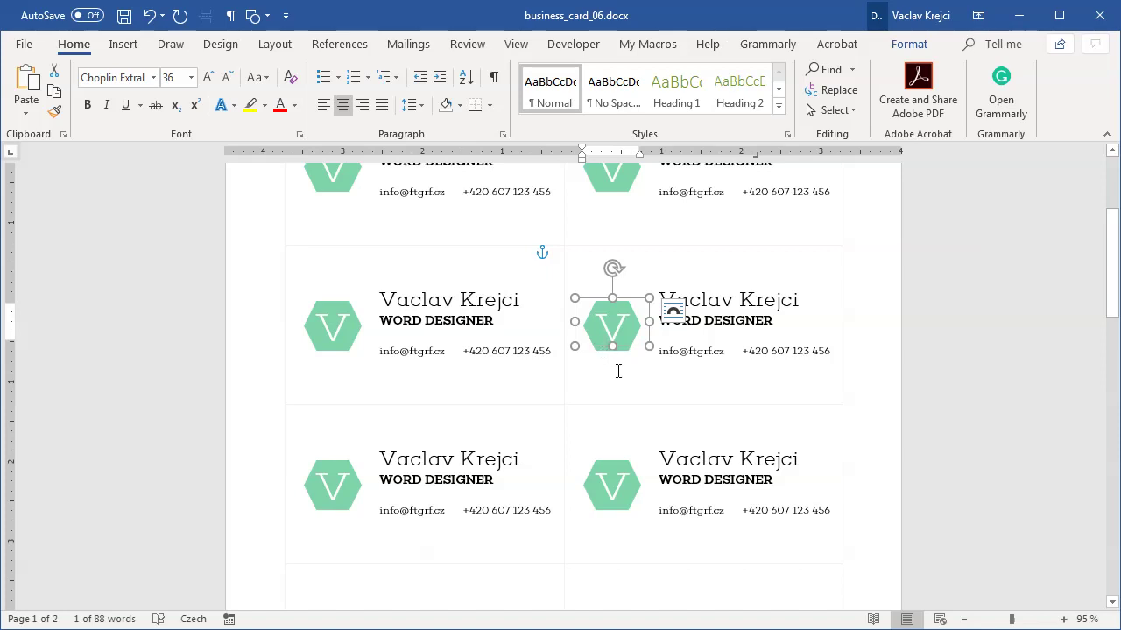
pyautogui.click(829, 110)
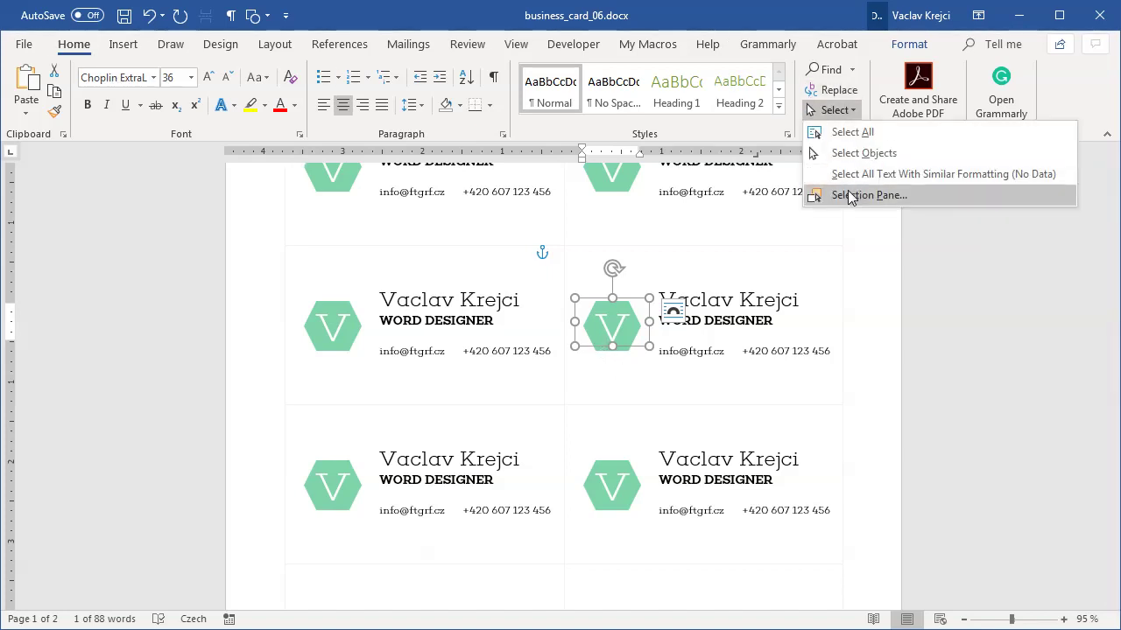
pyautogui.click(849, 193)
pyautogui.click(914, 385)
pyautogui.click(914, 386)
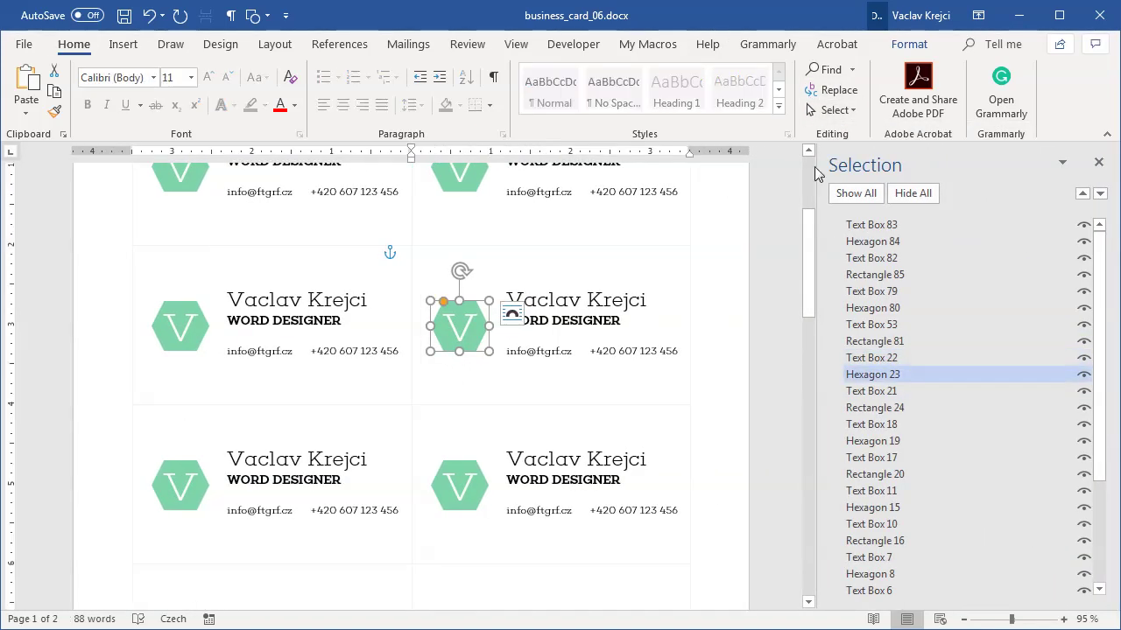
# Inspect the selected hexagon's fill color choices and its custom RGB values without changing the fill
pyautogui.click(910, 46)
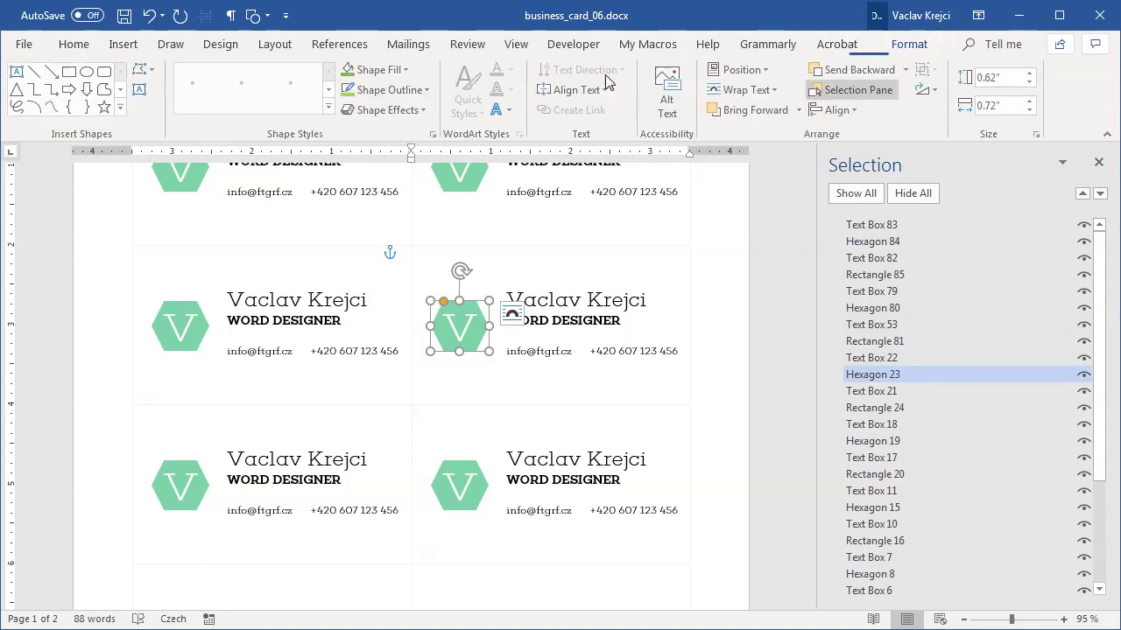
pyautogui.click(398, 69)
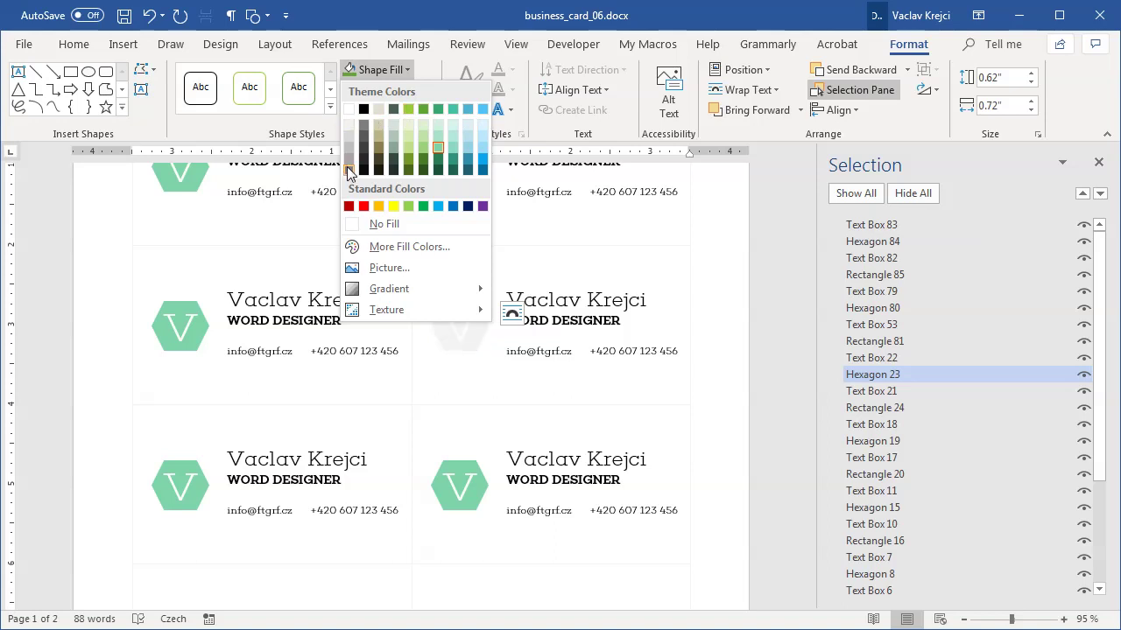
pyautogui.click(402, 247)
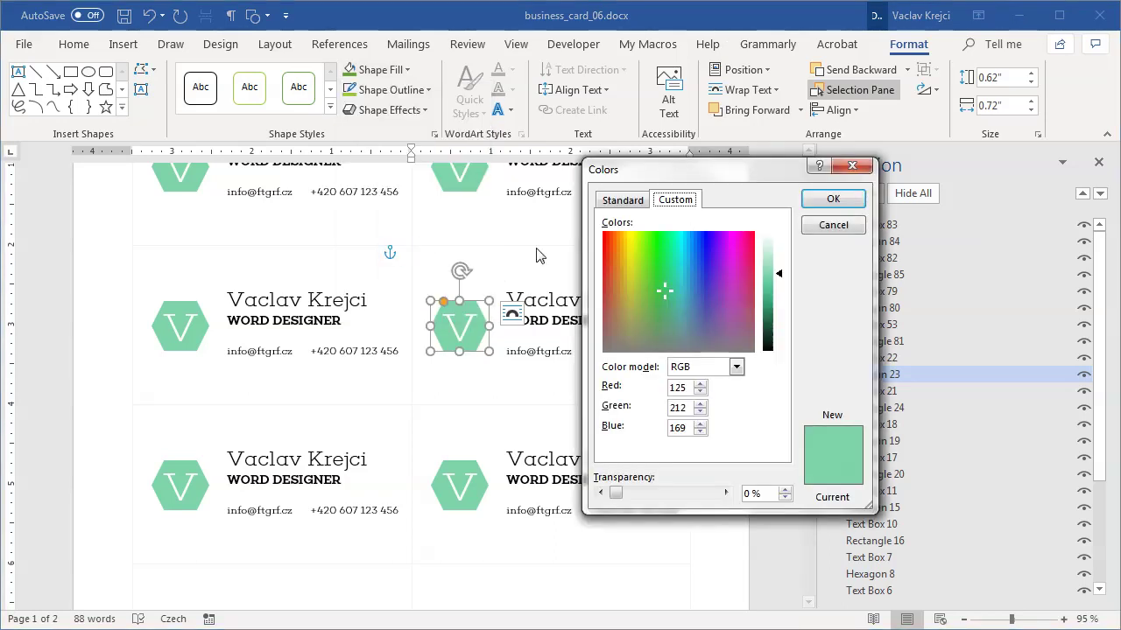
pyautogui.click(738, 277)
pyautogui.click(833, 225)
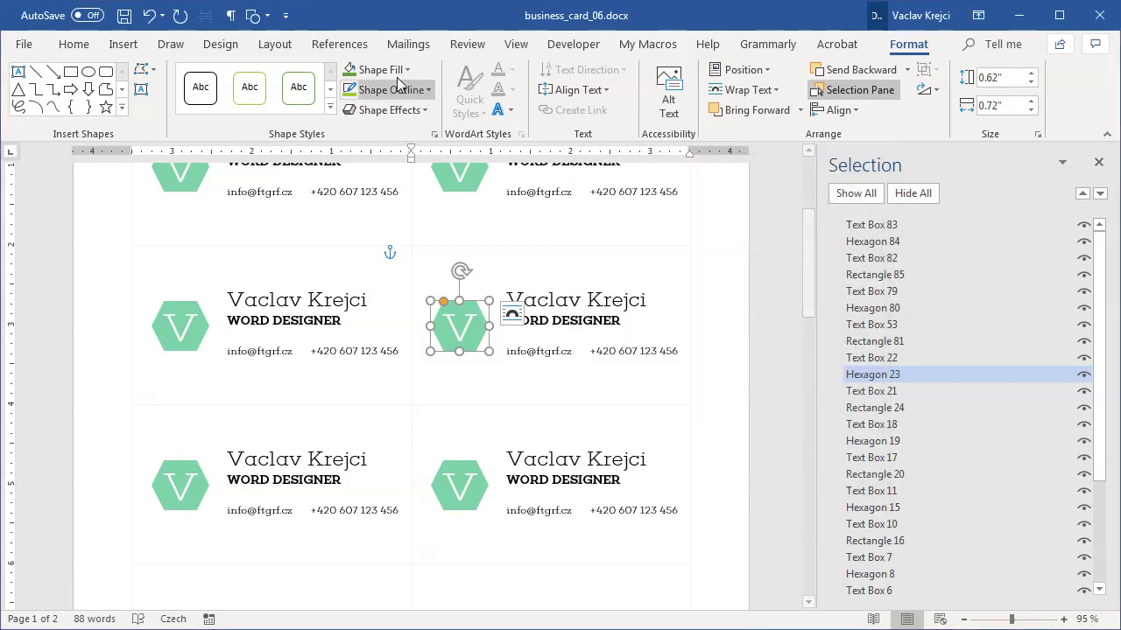
pyautogui.click(396, 70)
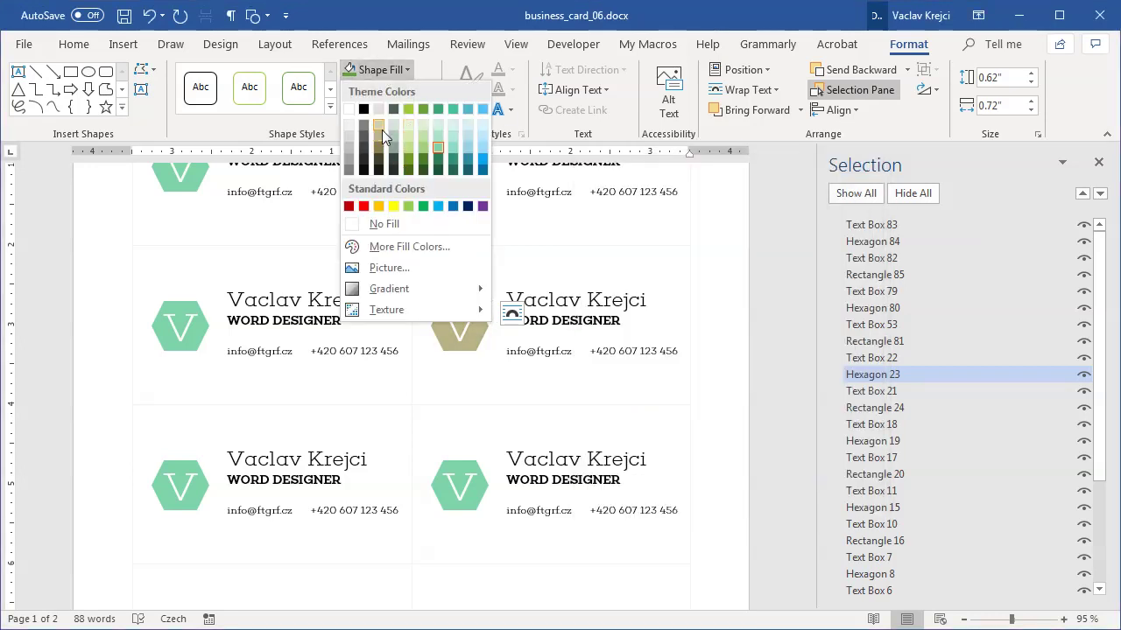
pyautogui.click(383, 72)
# Preview the document's theme color sets on the cards and examine the theme colors available for the hexagon's fill
pyautogui.click(220, 44)
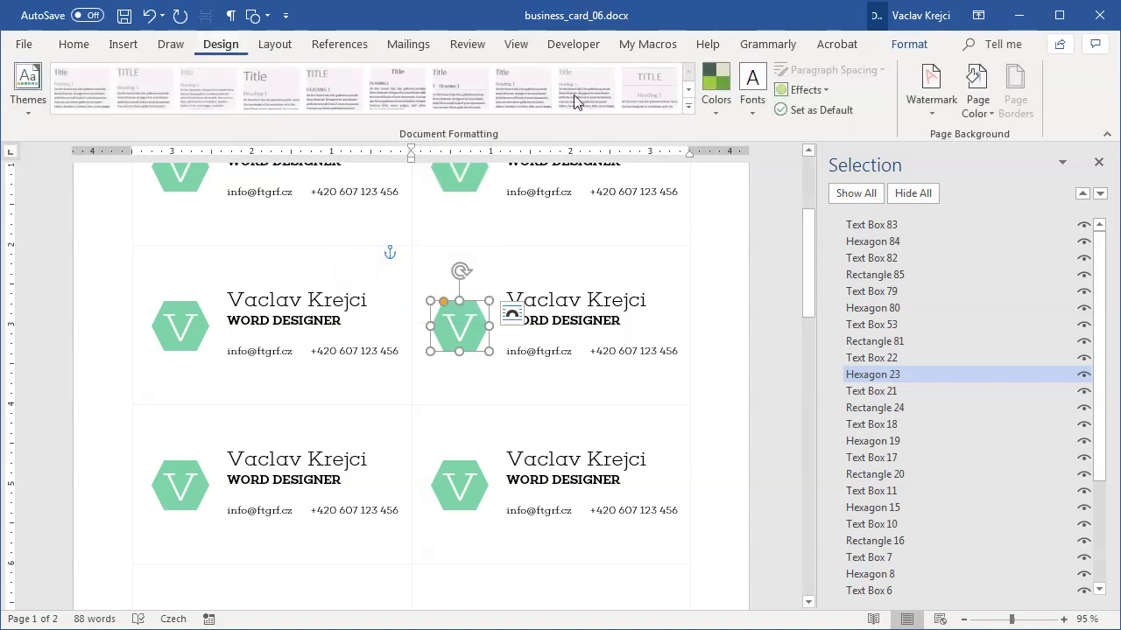
pyautogui.click(705, 110)
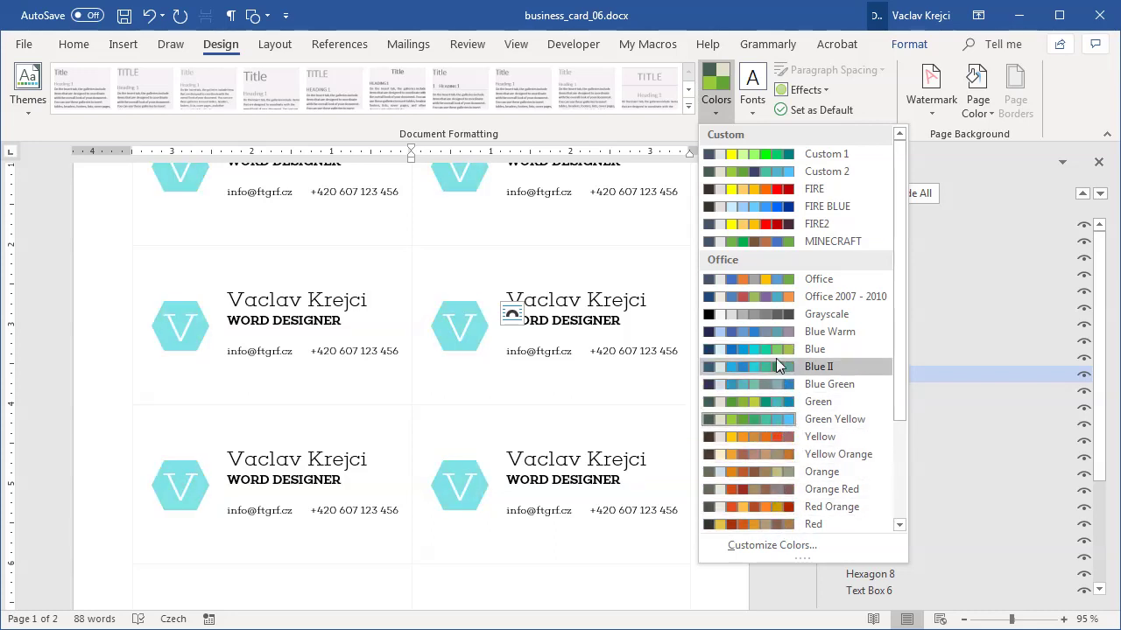
pyautogui.click(720, 99)
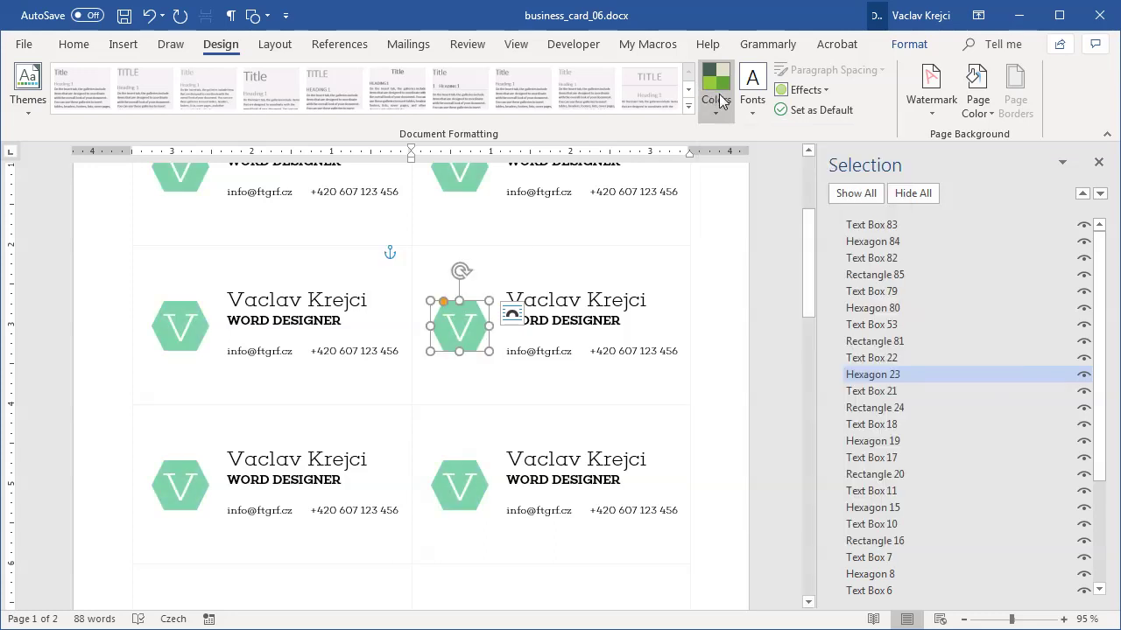
pyautogui.click(909, 44)
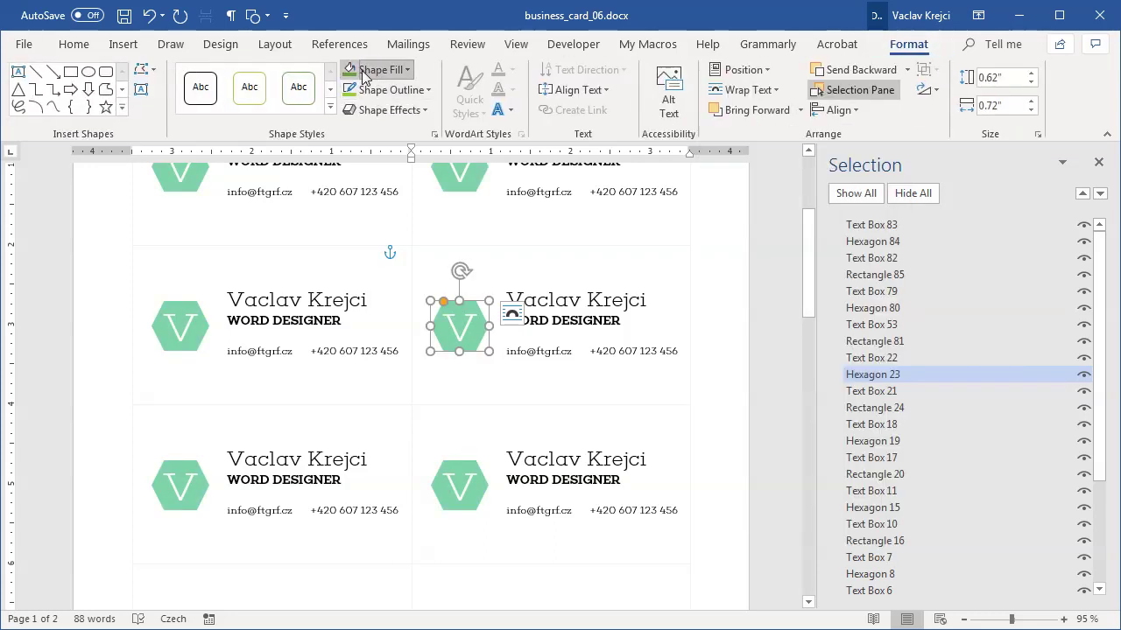
pyautogui.click(366, 76)
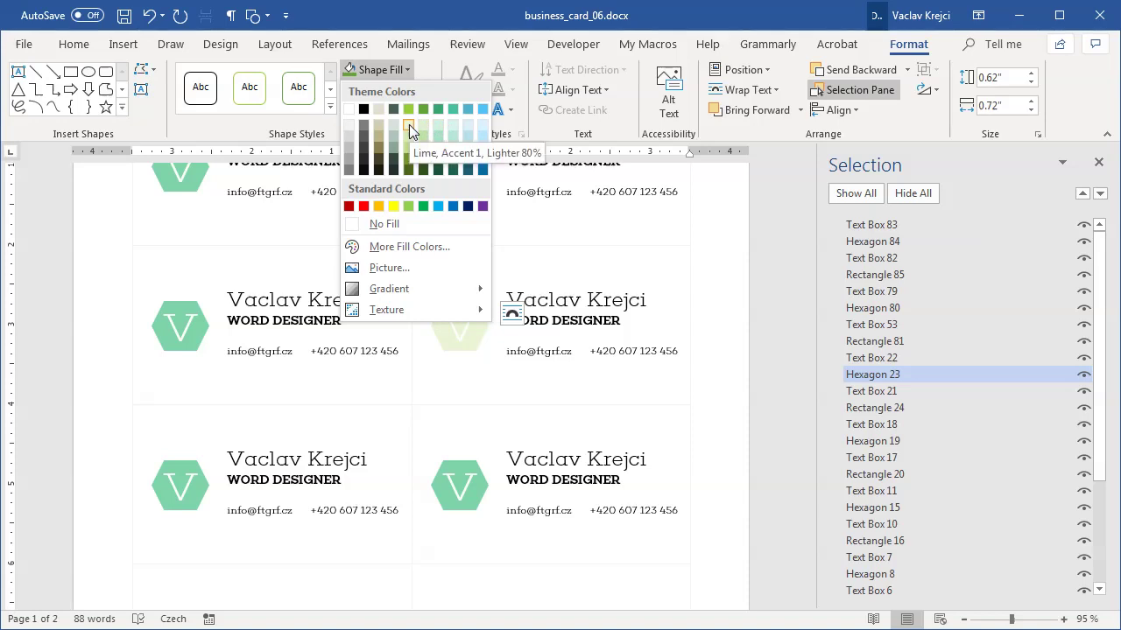
pyautogui.click(438, 133)
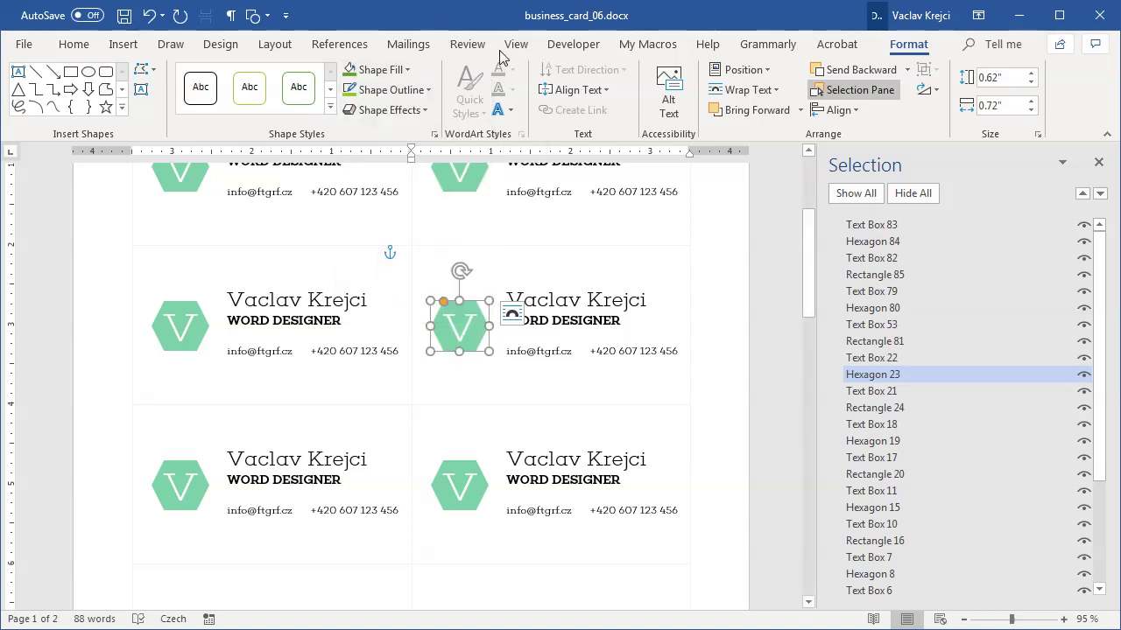
# Create and save a new custom theme color set with Accent 3 set to red
pyautogui.click(221, 45)
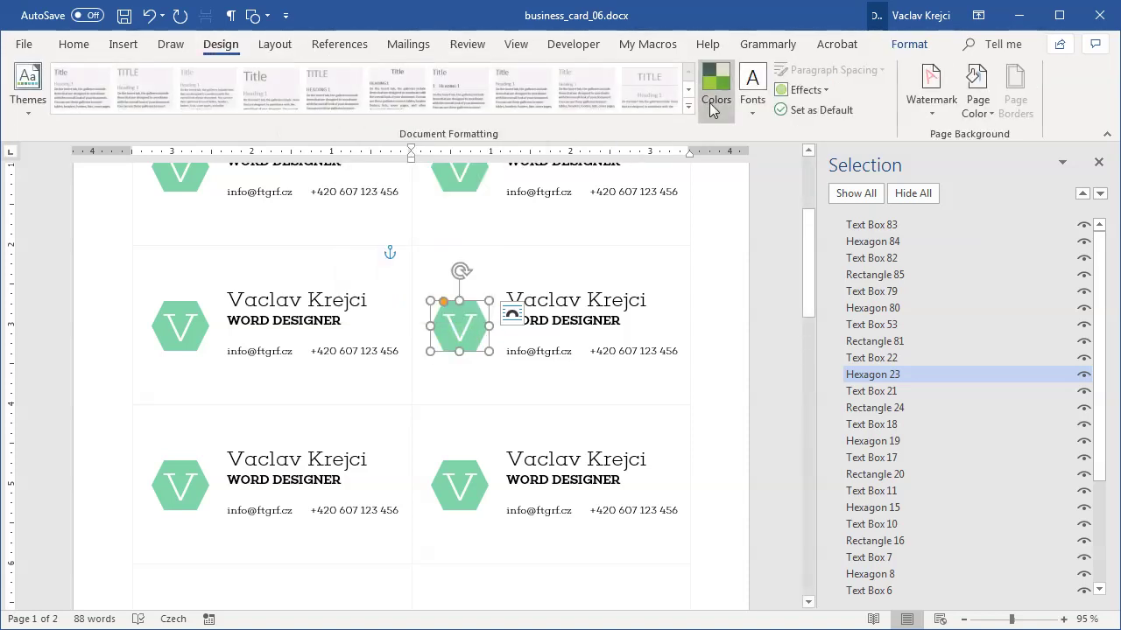
pyautogui.click(713, 98)
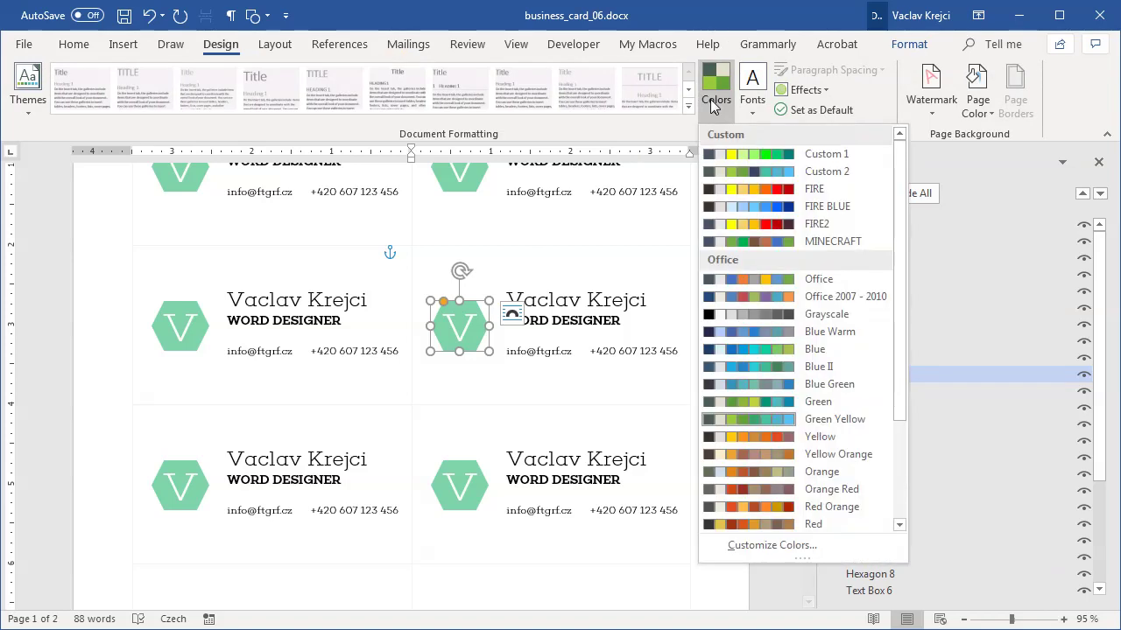
pyautogui.click(765, 544)
pyautogui.moveTo(585, 119); pyautogui.dragTo(819, 106)
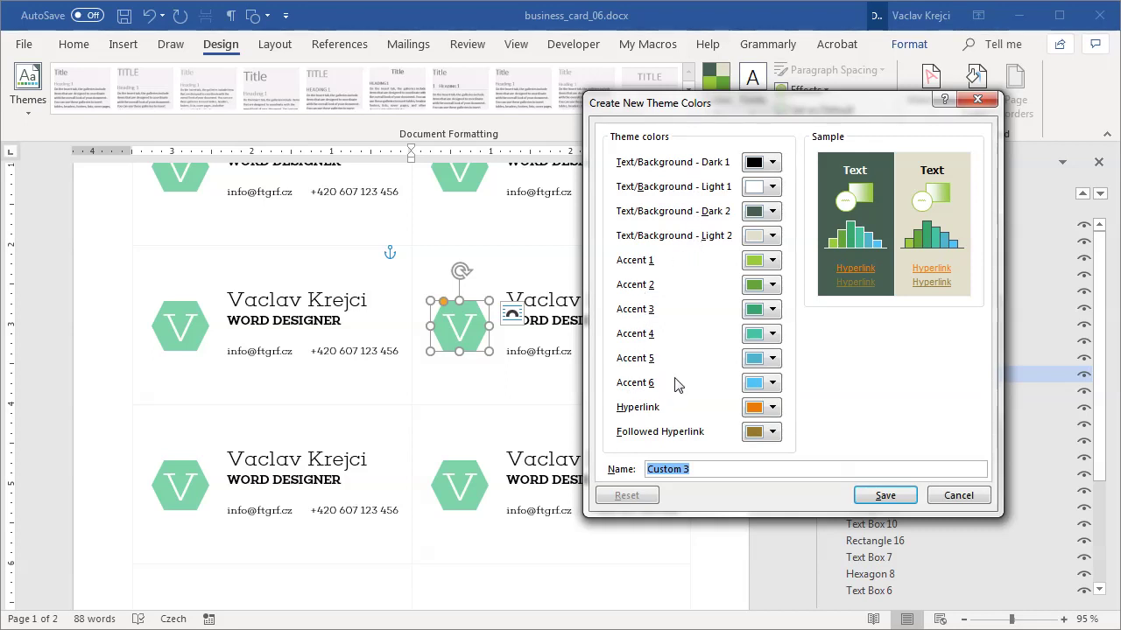
pyautogui.click(759, 311)
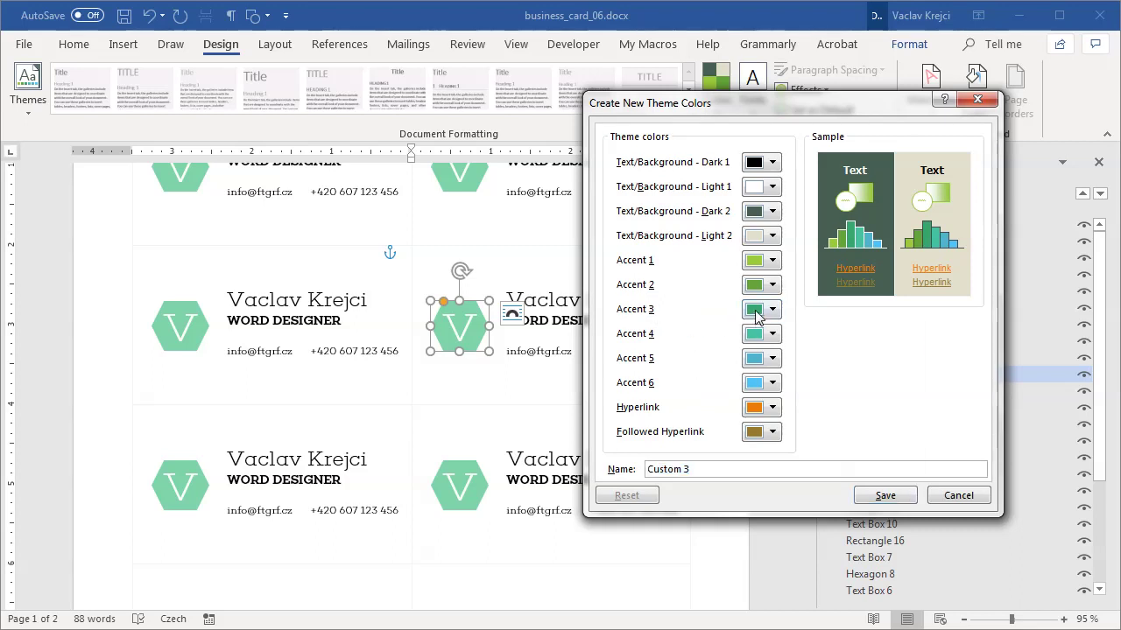
pyautogui.click(763, 446)
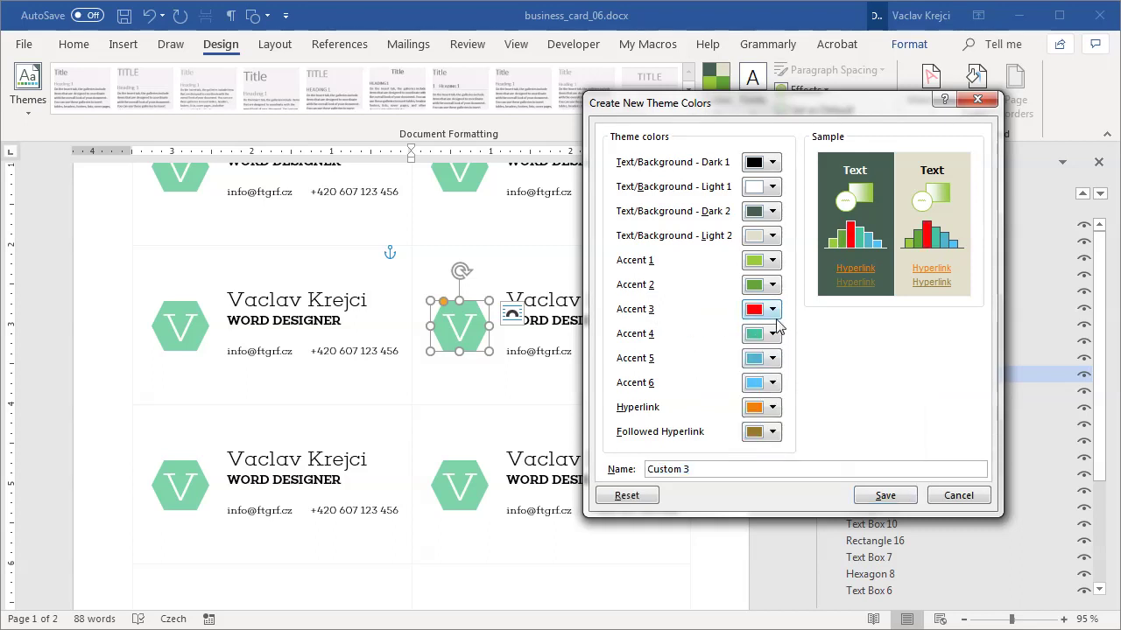
pyautogui.click(885, 497)
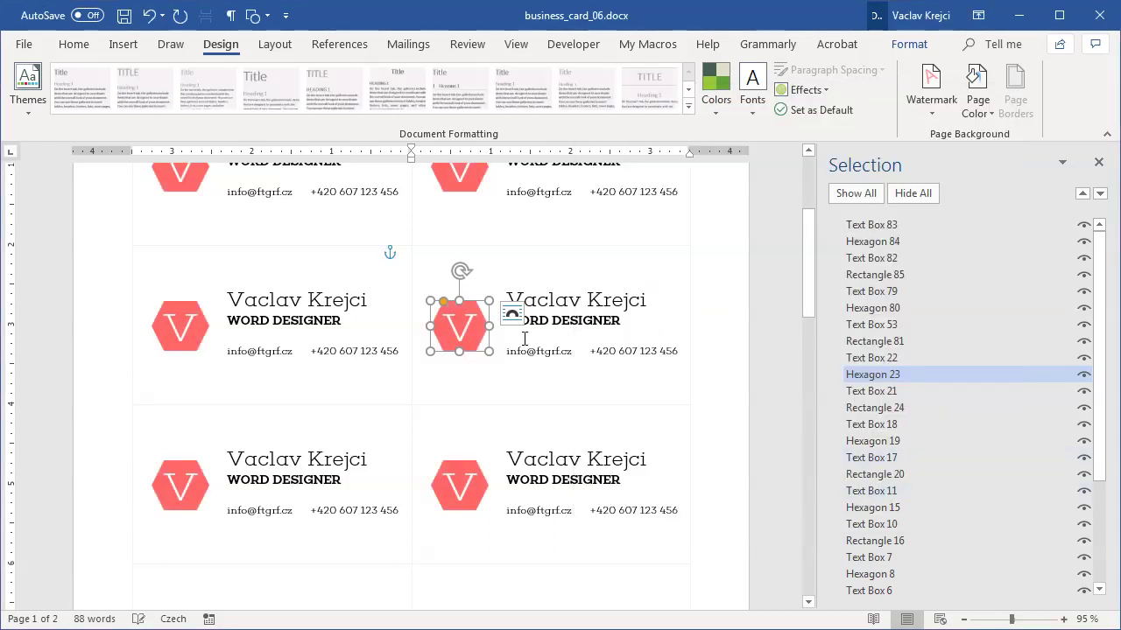
# Edit the Custom 3 theme color set, change Accent 3 to a custom muted violet, and save the set
pyautogui.moveTo(811, 269)
pyautogui.mouseDown()
pyautogui.moveTo(811, 232)
pyautogui.moveTo(811, 288)
pyautogui.mouseUp()
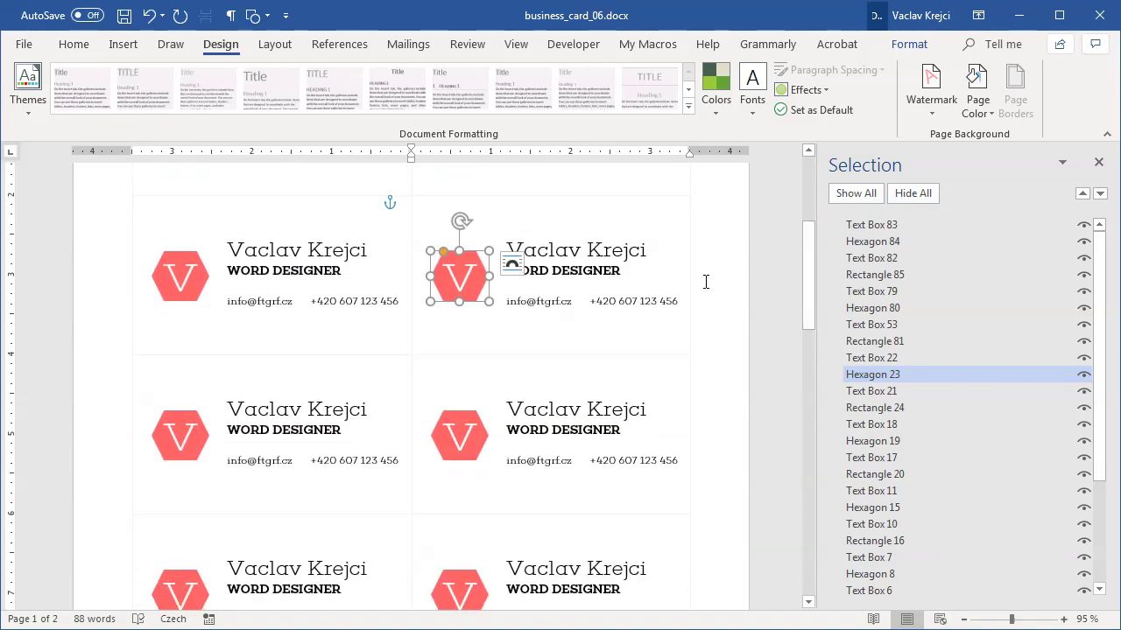
pyautogui.click(712, 98)
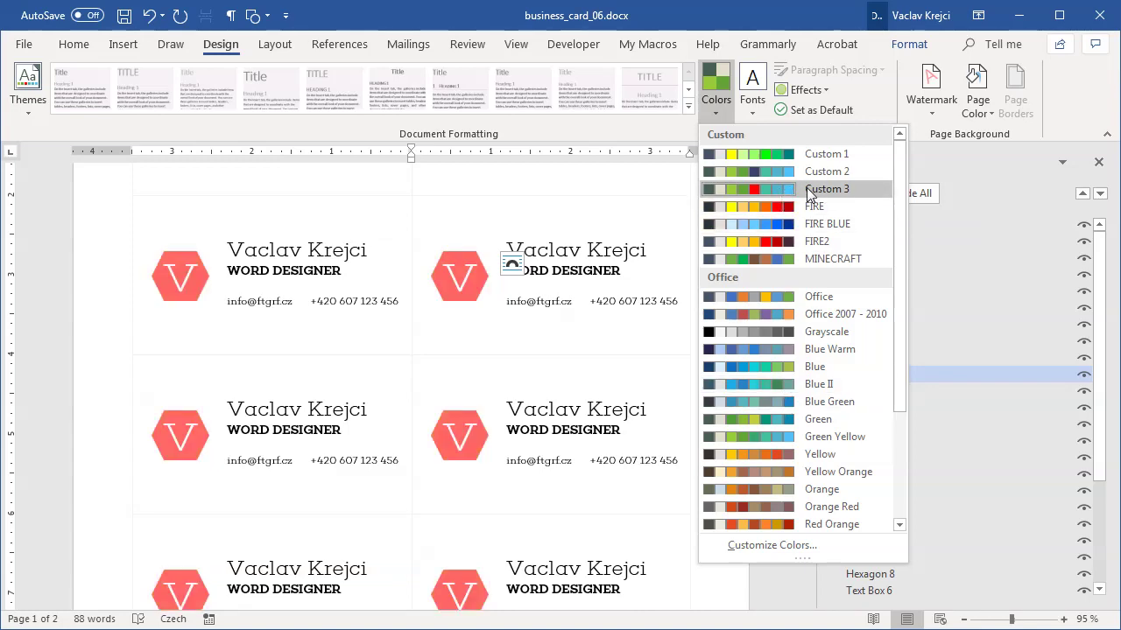
pyautogui.rightClick(816, 195)
pyautogui.click(839, 202)
pyautogui.moveTo(591, 115); pyautogui.dragTo(801, 89)
pyautogui.click(750, 293)
pyautogui.click(763, 449)
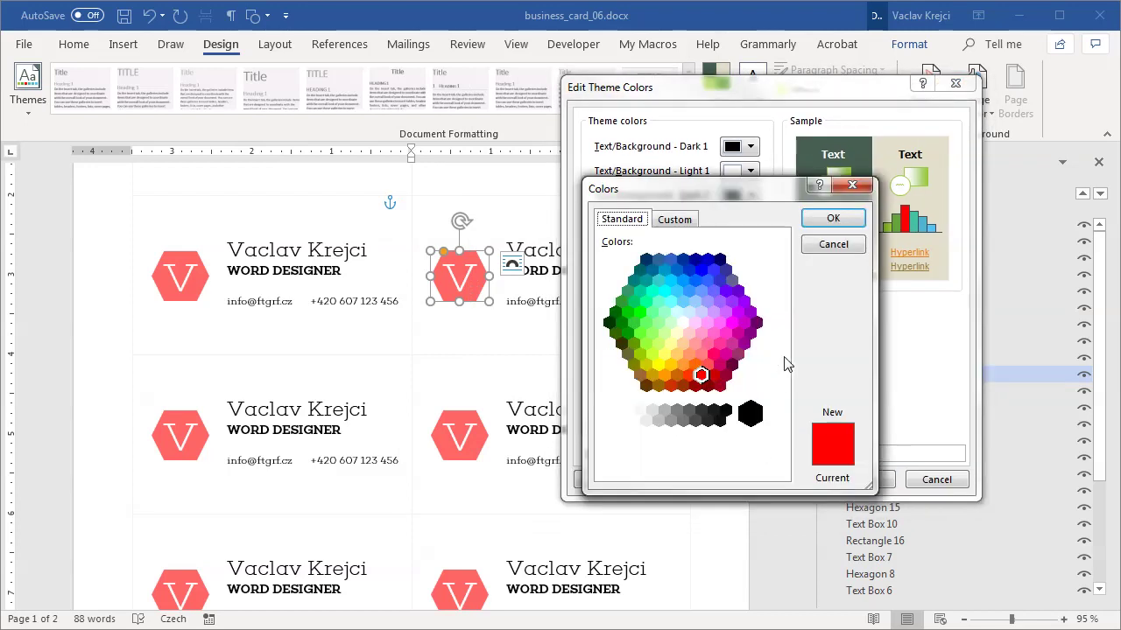
pyautogui.click(727, 272)
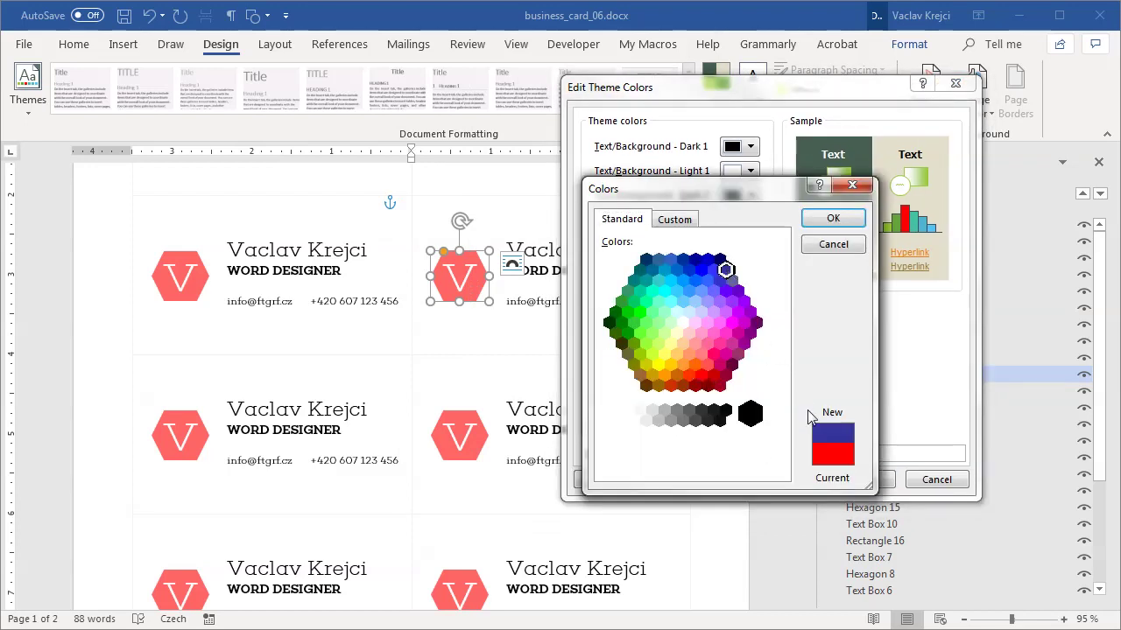
pyautogui.press('Down')
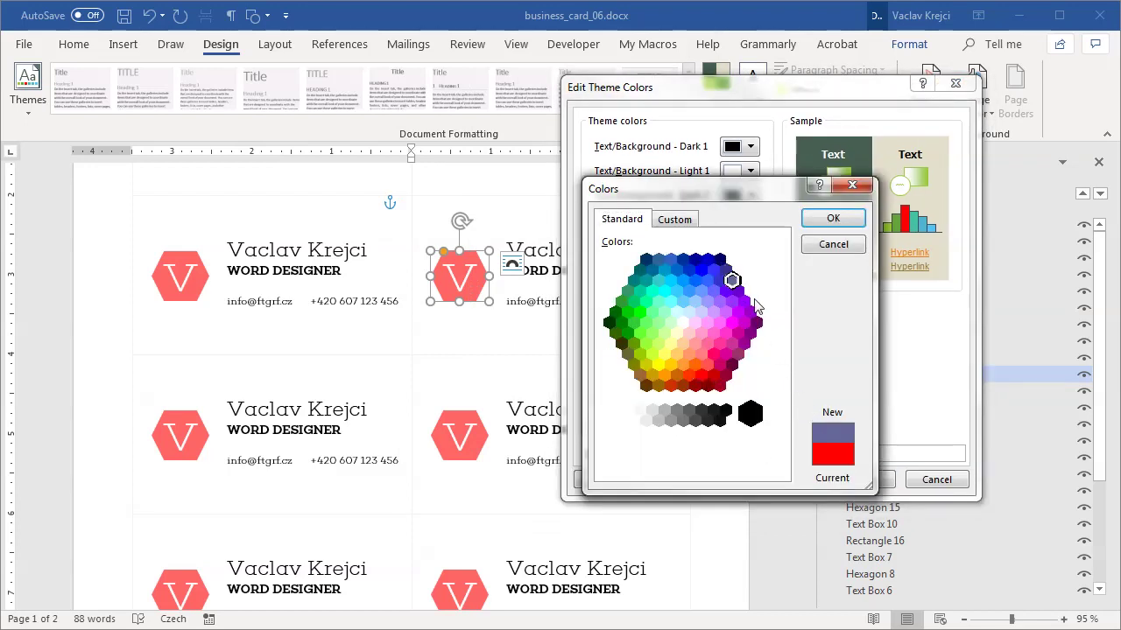
pyautogui.click(679, 219)
pyautogui.click(768, 328)
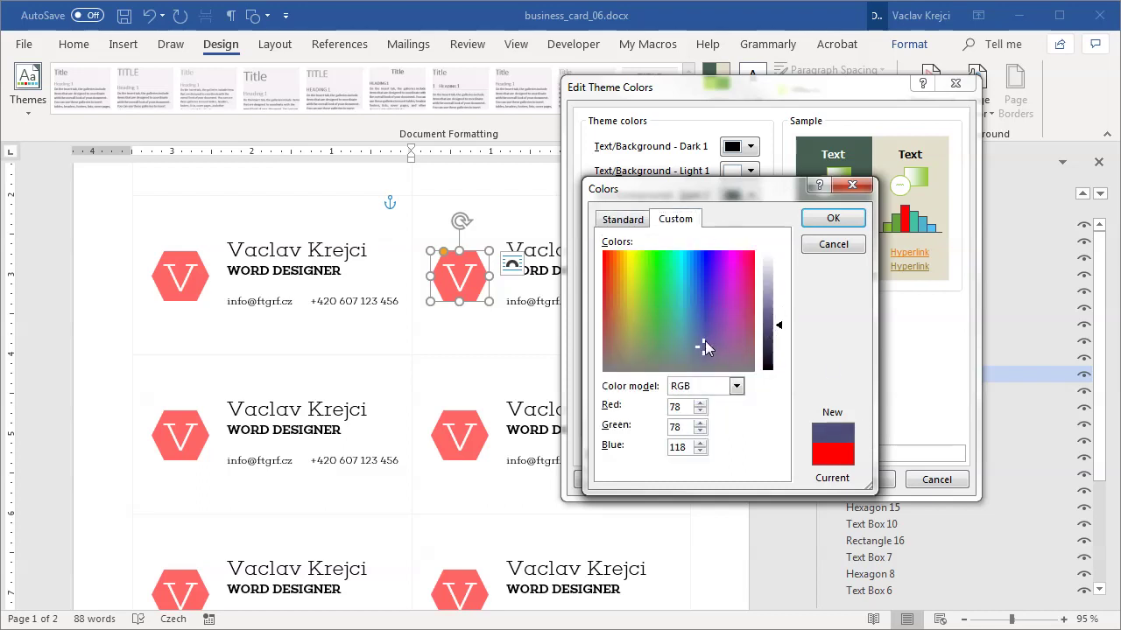
pyautogui.moveTo(706, 348); pyautogui.dragTo(706, 327)
pyautogui.click(832, 218)
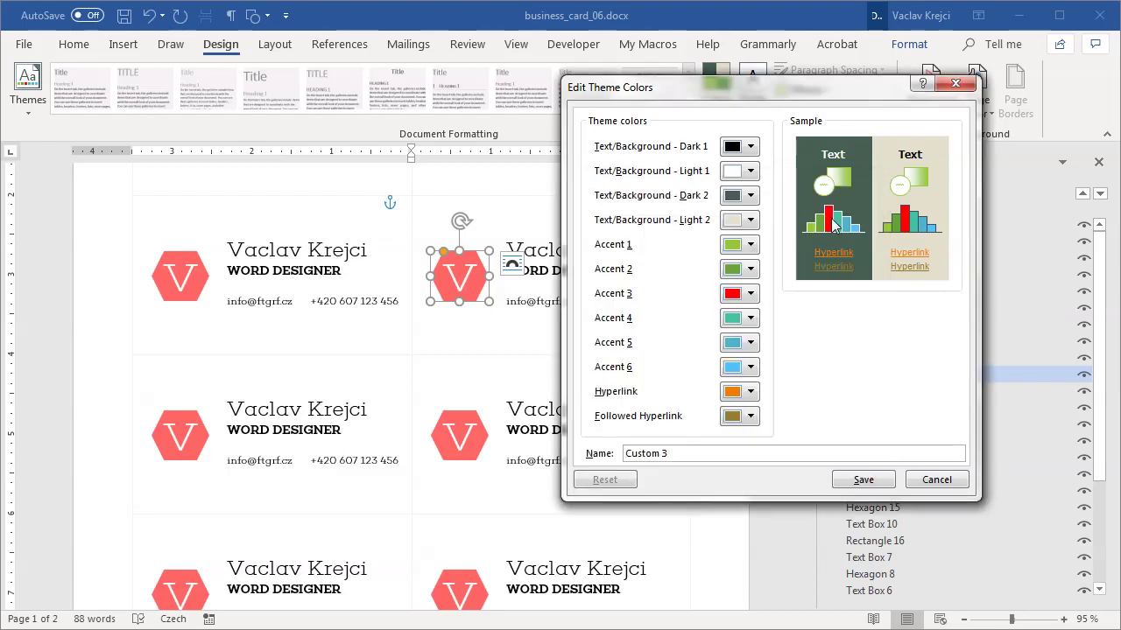
pyautogui.click(846, 482)
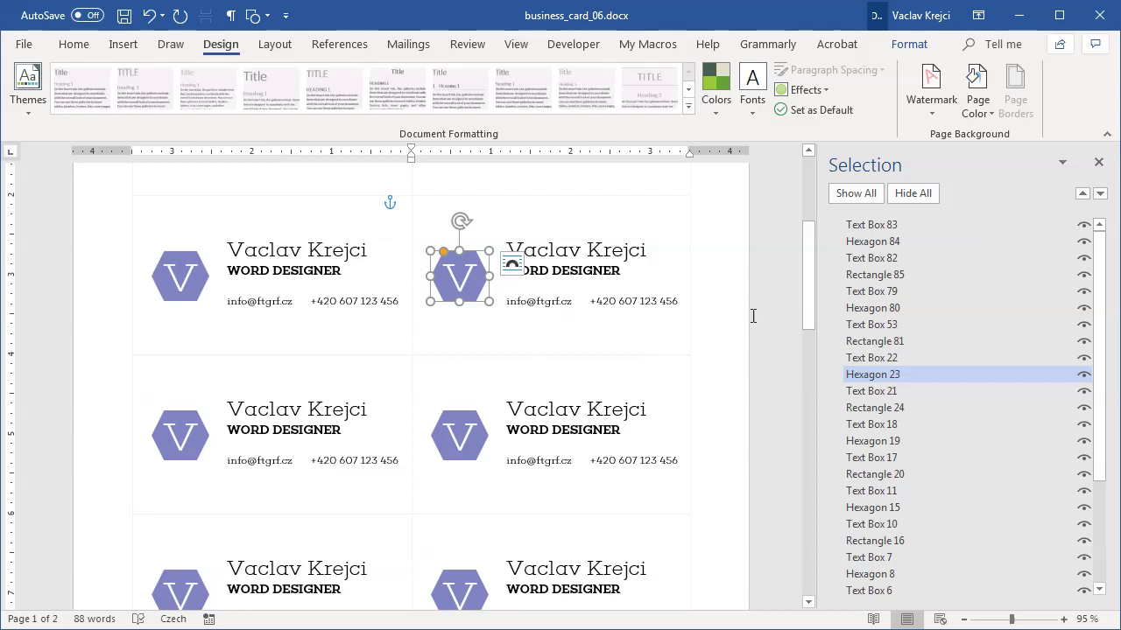
# Close the list of document objects and review the recolored cards on both pages
pyautogui.click(1098, 162)
pyautogui.click(886, 278)
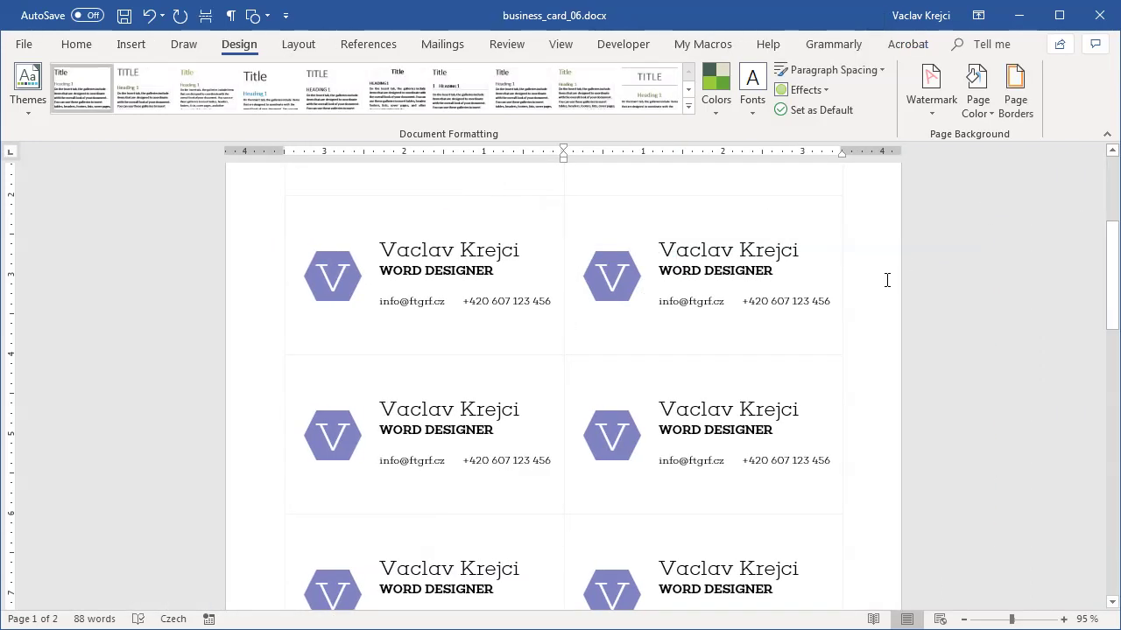
pyautogui.scroll(-15, 883, 278)
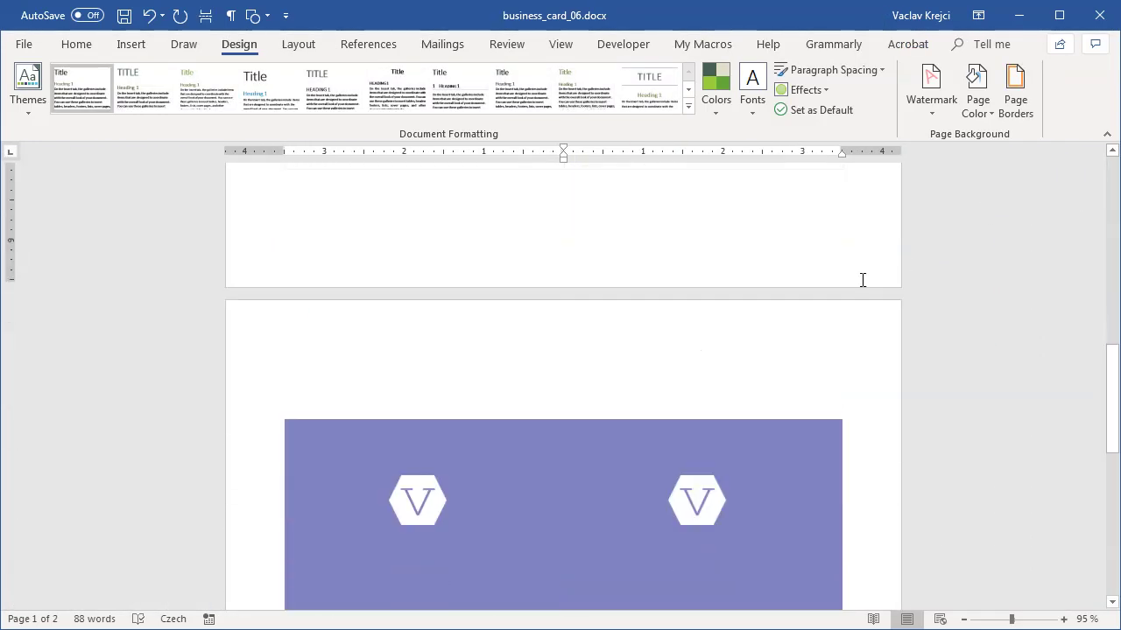
pyautogui.click(999, 619)
pyautogui.scroll(-1, 777, 395)
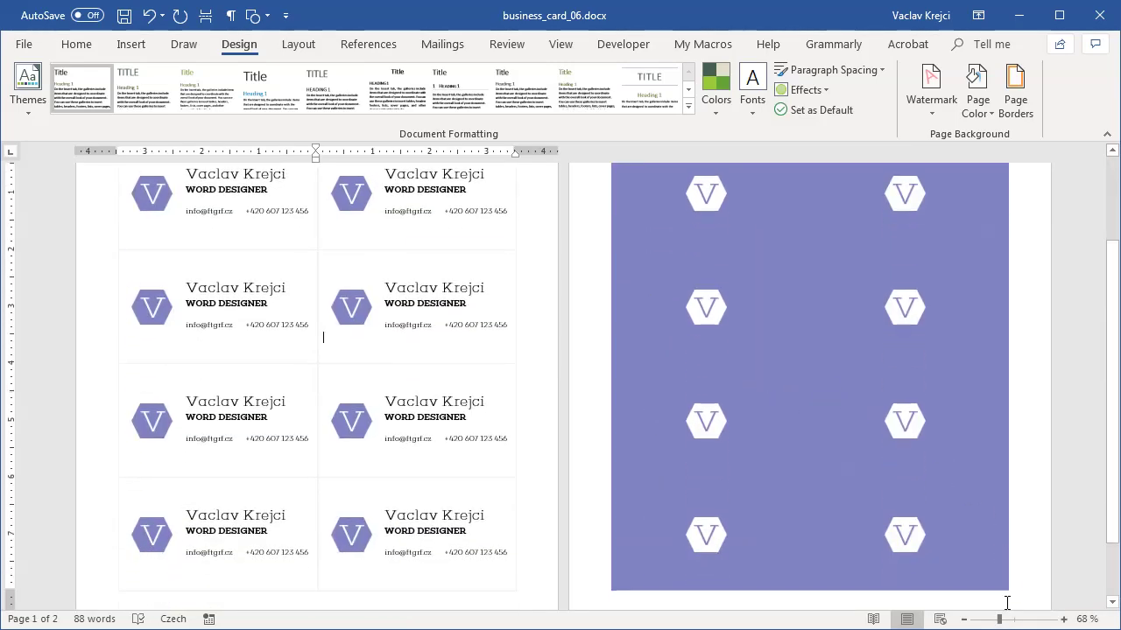
pyautogui.scroll(2, 872, 450)
pyautogui.scroll(-3, 908, 400)
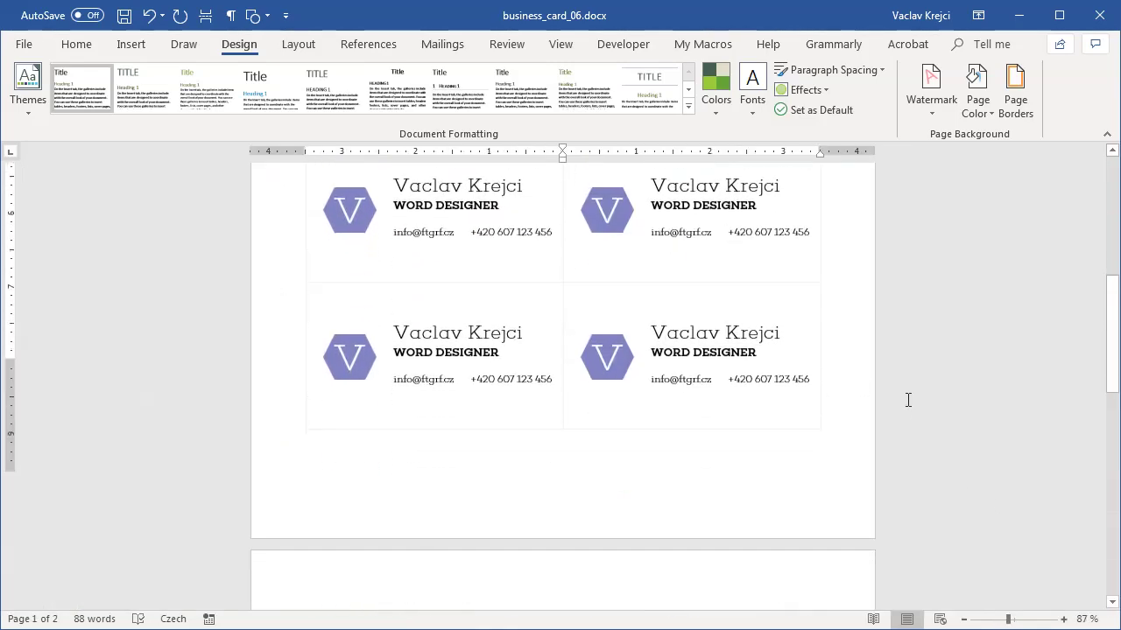
# Add a new page after the last page of cards and insert the Email merge field on it
pyautogui.scroll(-9, 907, 401)
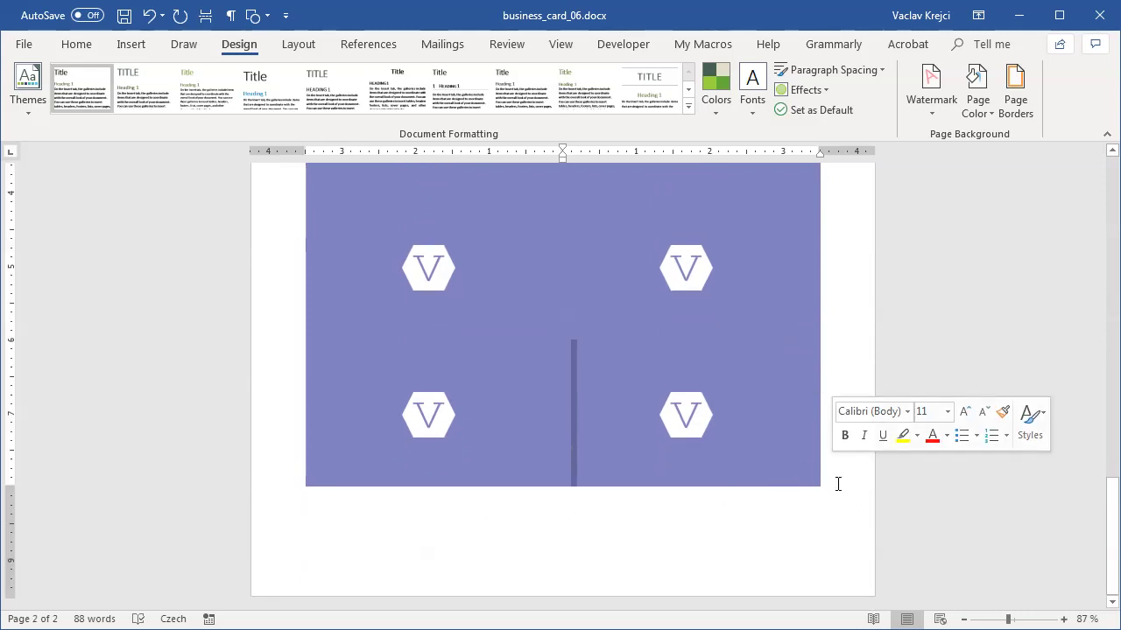
pyautogui.press('Return')
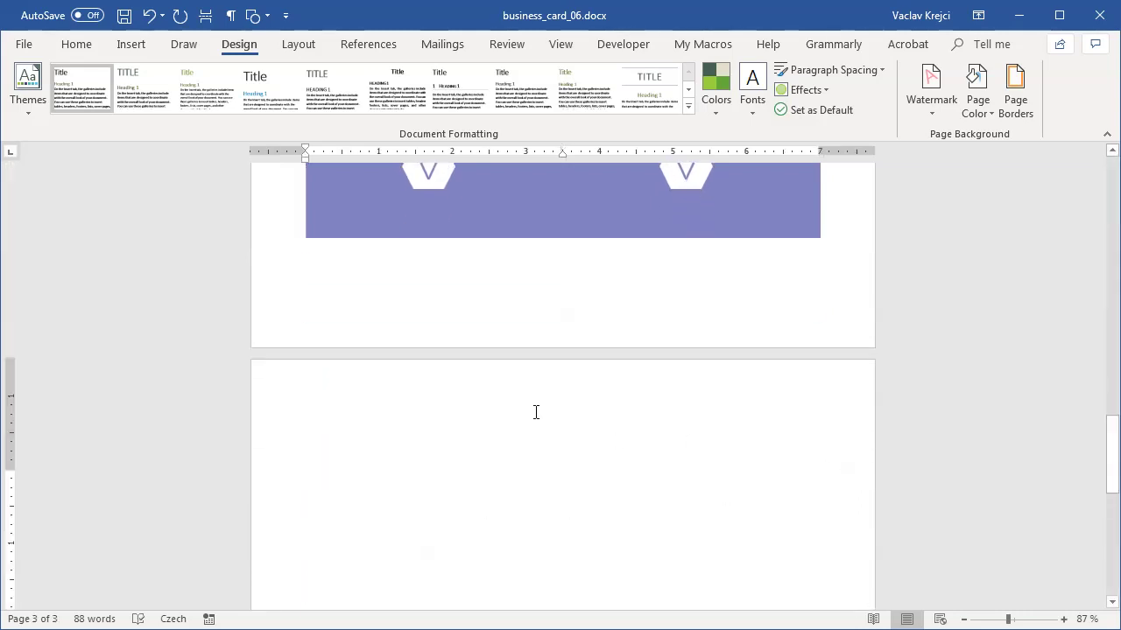
pyautogui.scroll(-3, 536, 412)
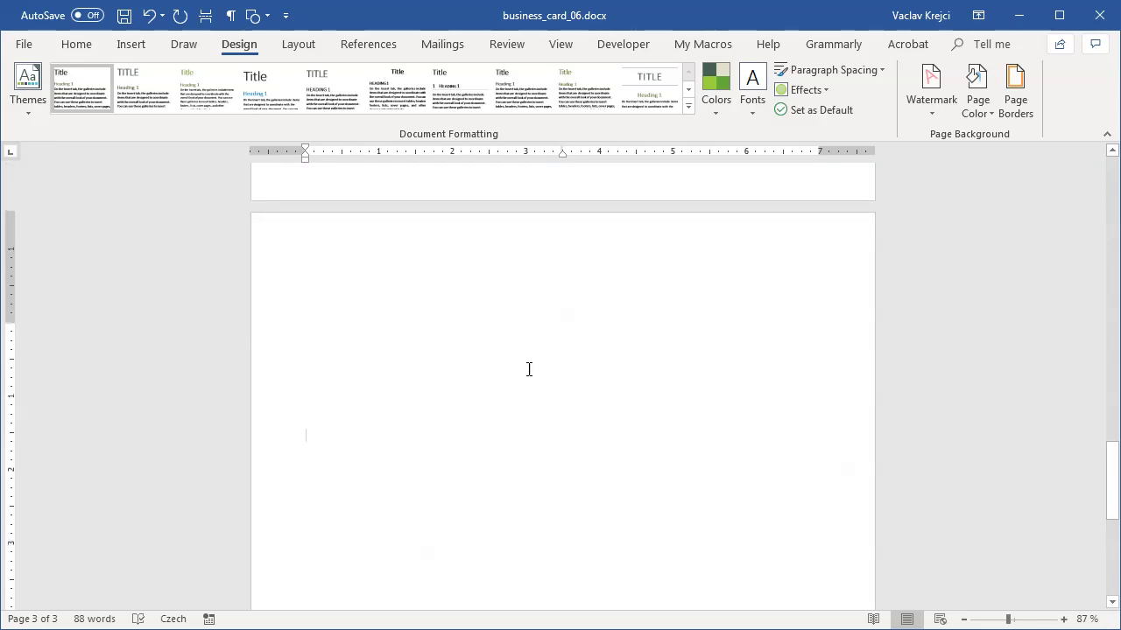
pyautogui.click(438, 44)
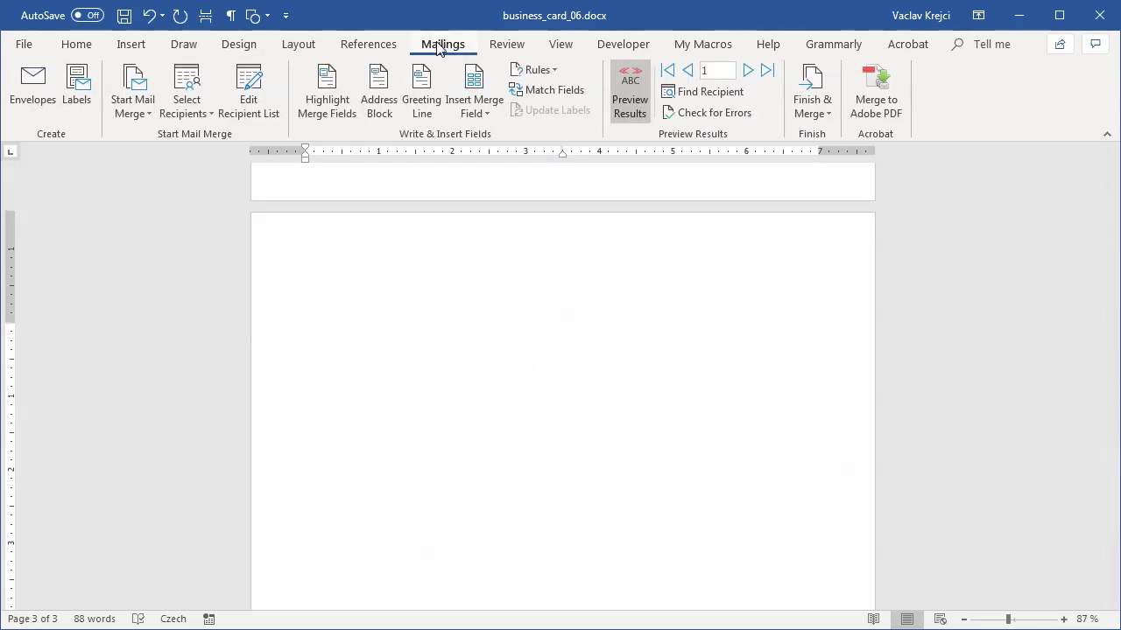
pyautogui.click(473, 112)
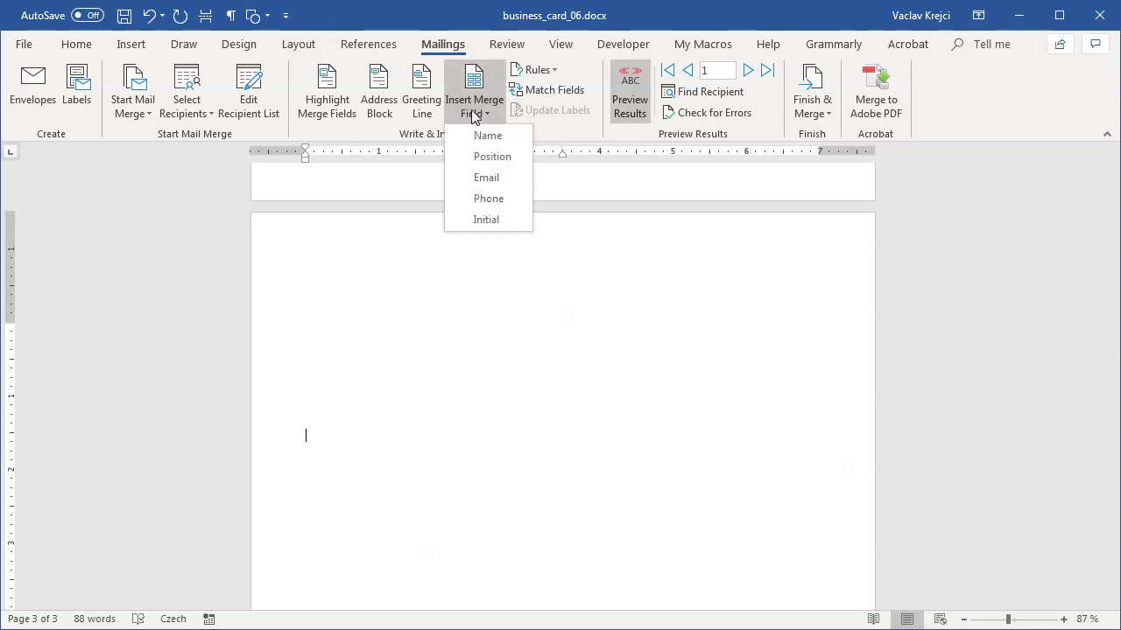
pyautogui.click(494, 177)
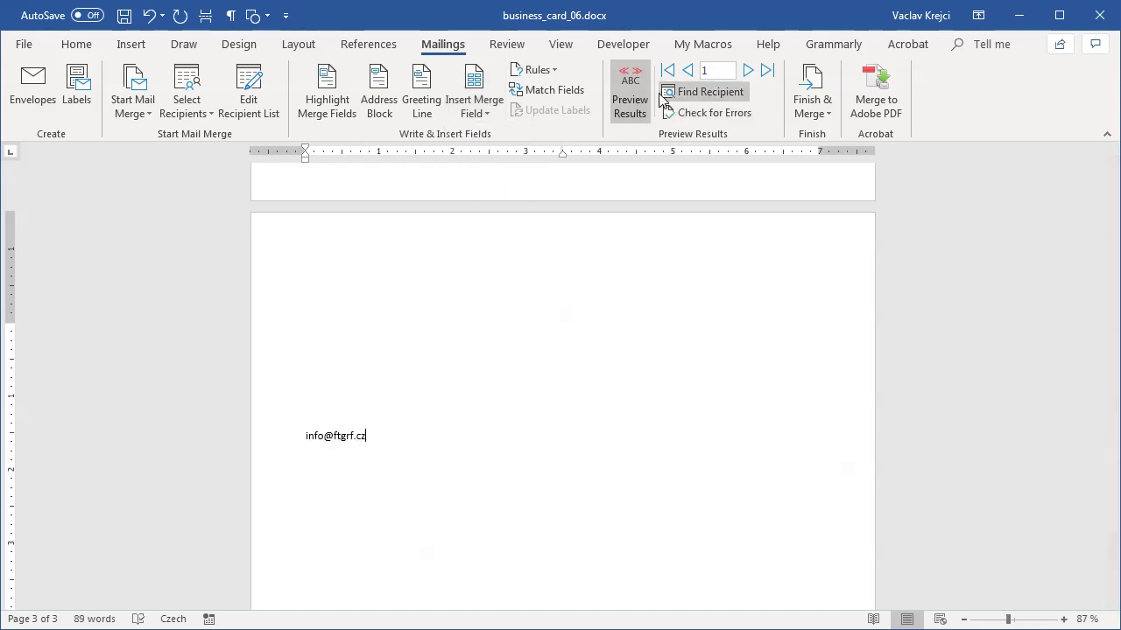
# Turn off the merge results preview and display the field codes in the document
pyautogui.click(633, 98)
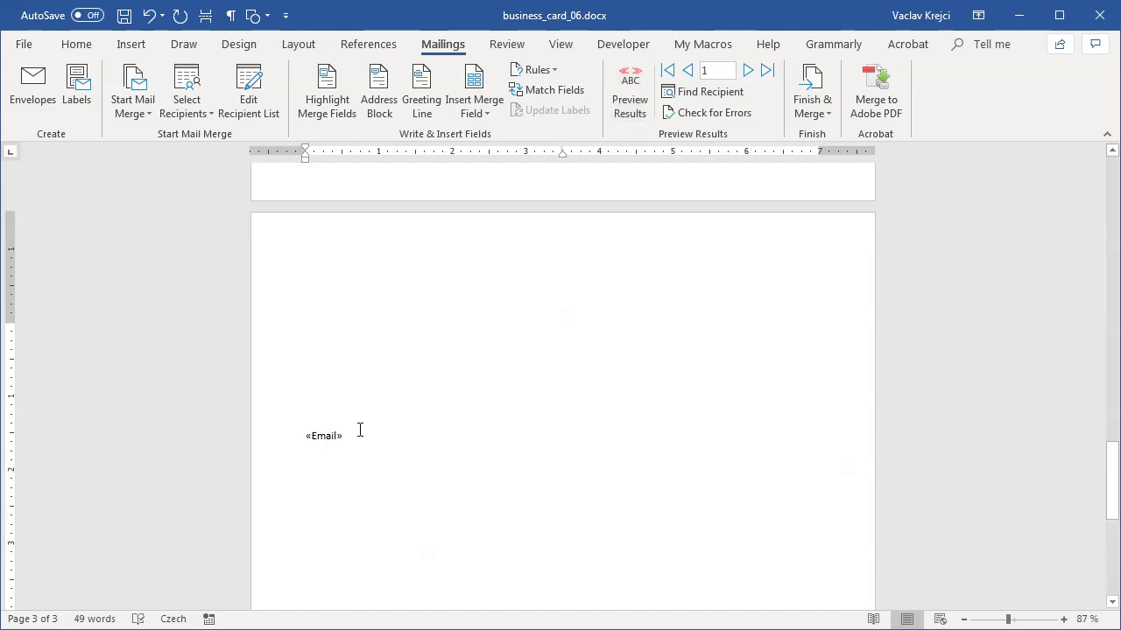
pyautogui.click(1017, 619)
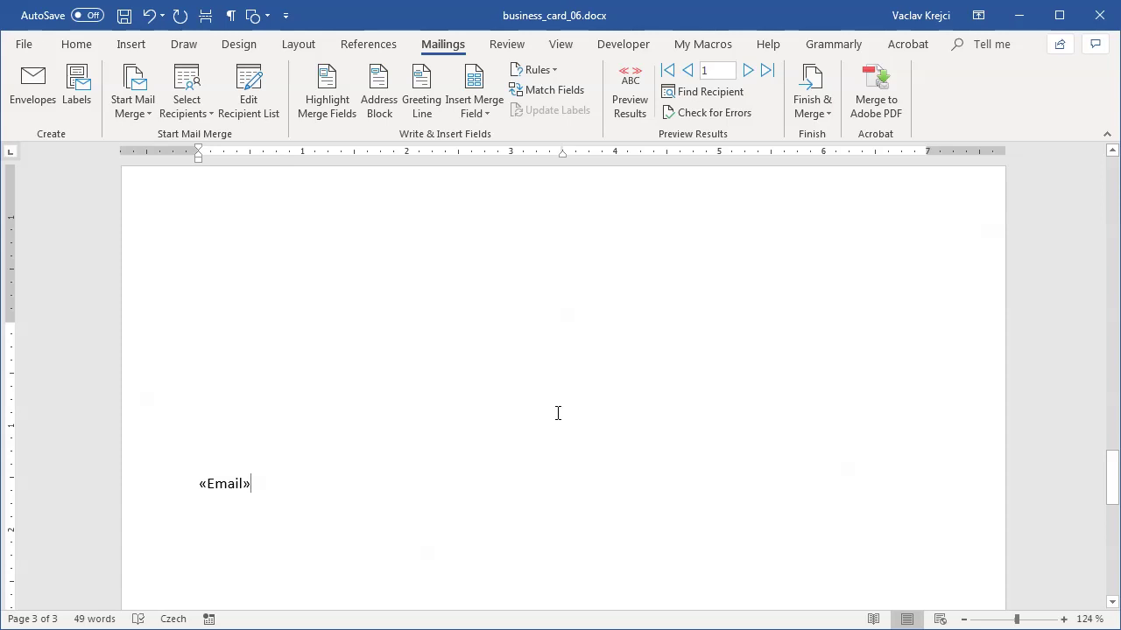
pyautogui.hotkey('alt', 'F9')
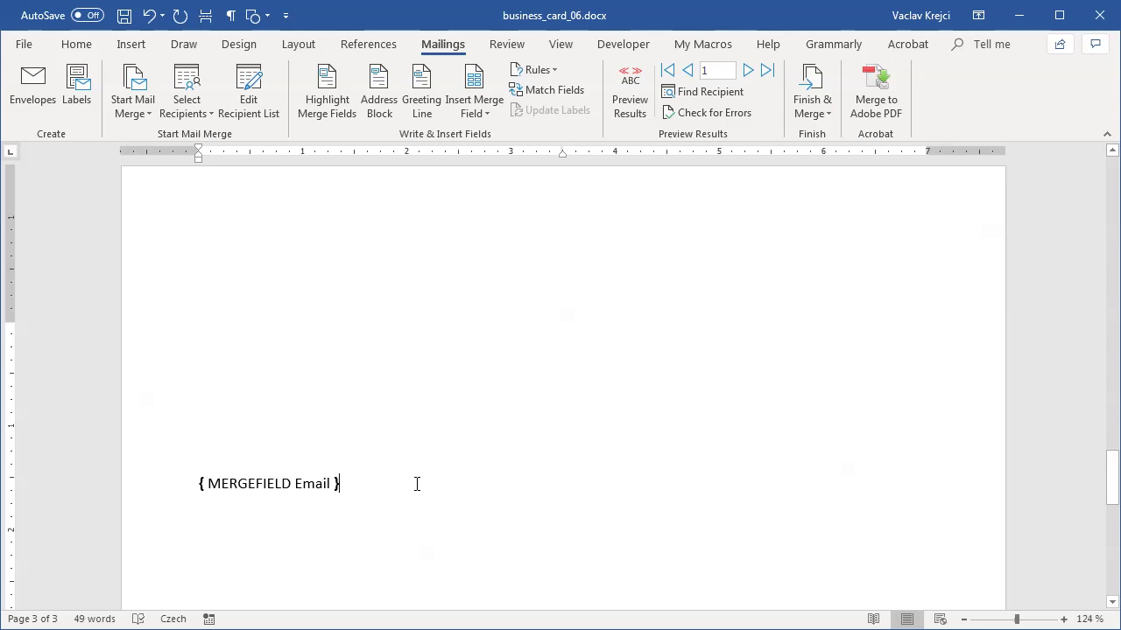
# Examine the Email merge field's code on the new page
pyautogui.press('Tab')
pyautogui.scroll(-3, 427, 493)
pyautogui.press('Up')
pyautogui.press('Up')
pyautogui.press('Up')
pyautogui.press('Up')
pyautogui.press('Up')
pyautogui.press('Up')
pyautogui.press('Up')
pyautogui.press('Up')
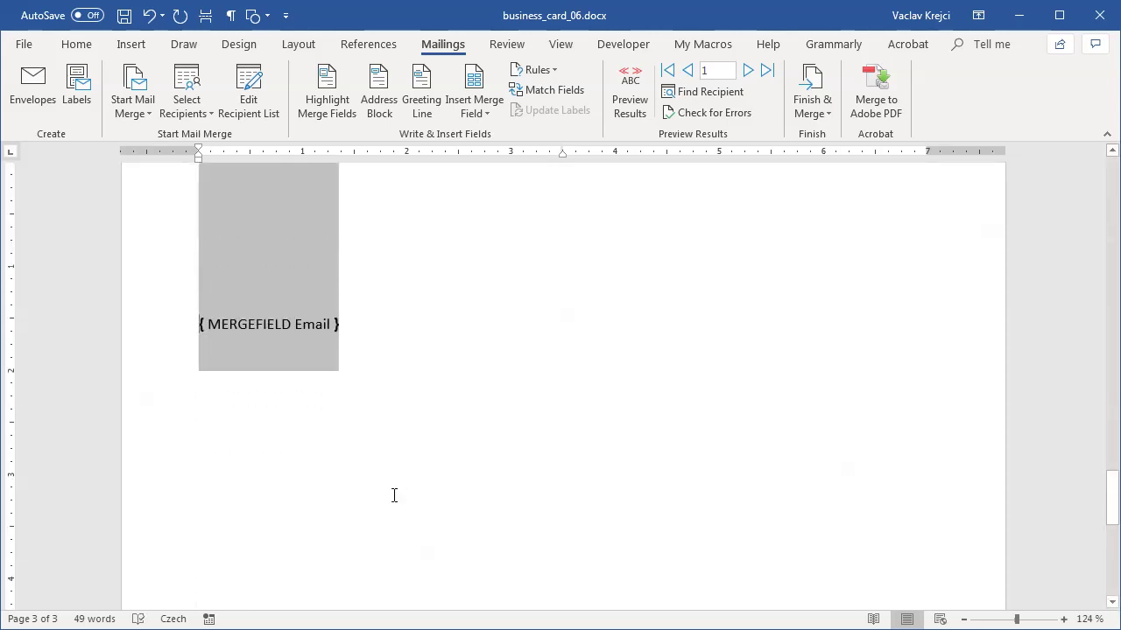
# Insert an empty field on a line below the Email merge field and enter MERGEBARCODE Email as its code
pyautogui.press('Down')
pyautogui.press('Down')
pyautogui.press('Down')
pyautogui.press('Down')
pyautogui.press('Down')
pyautogui.press('Down')
pyautogui.press('Down')
pyautogui.press('Down')
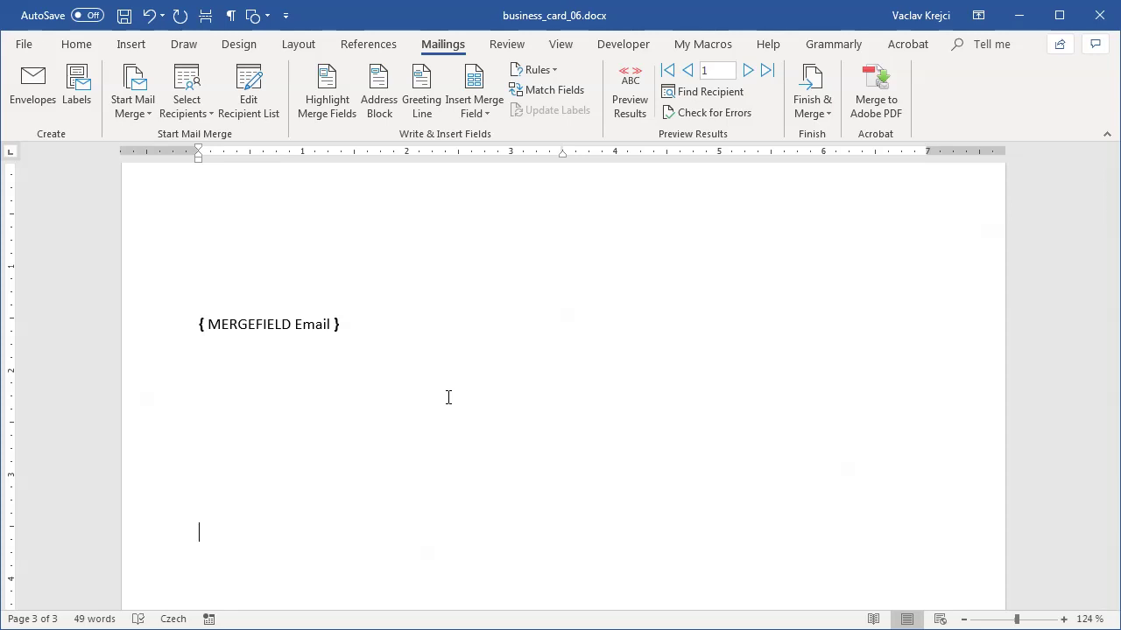
pyautogui.hotkey('ctrl', 'F9')
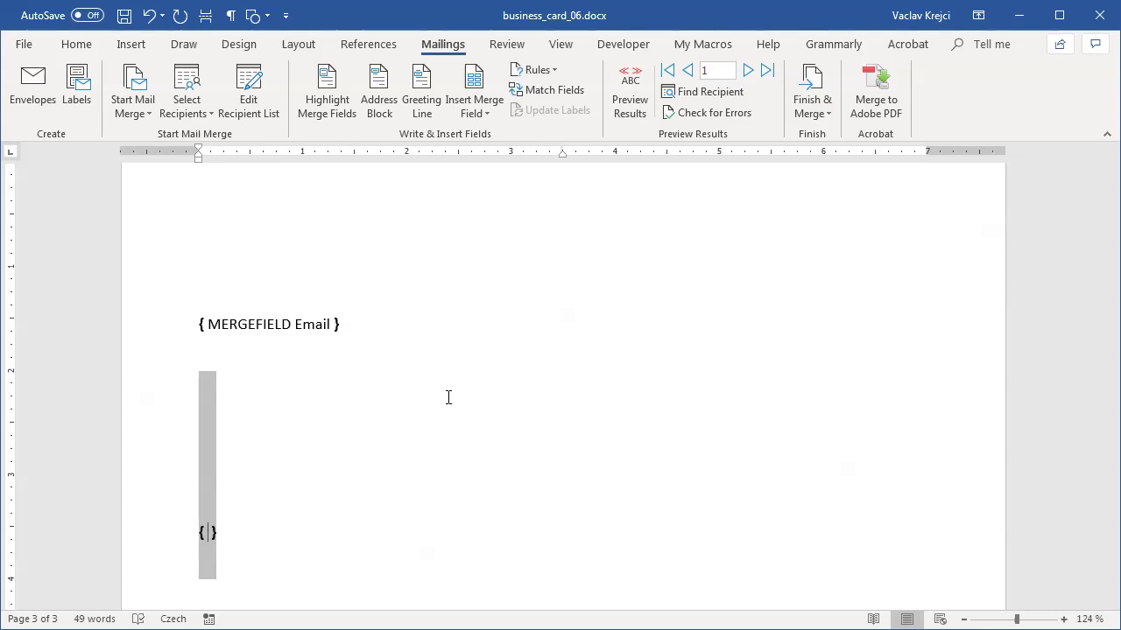
pyautogui.write('MERGEBARCODE  ')
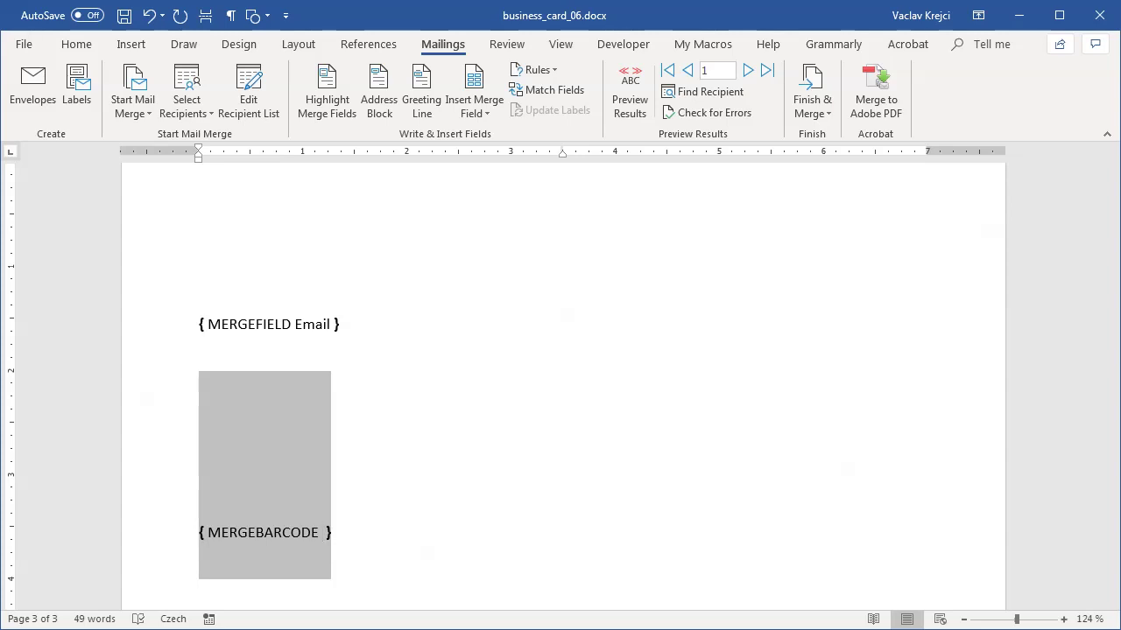
pyautogui.write('Email')
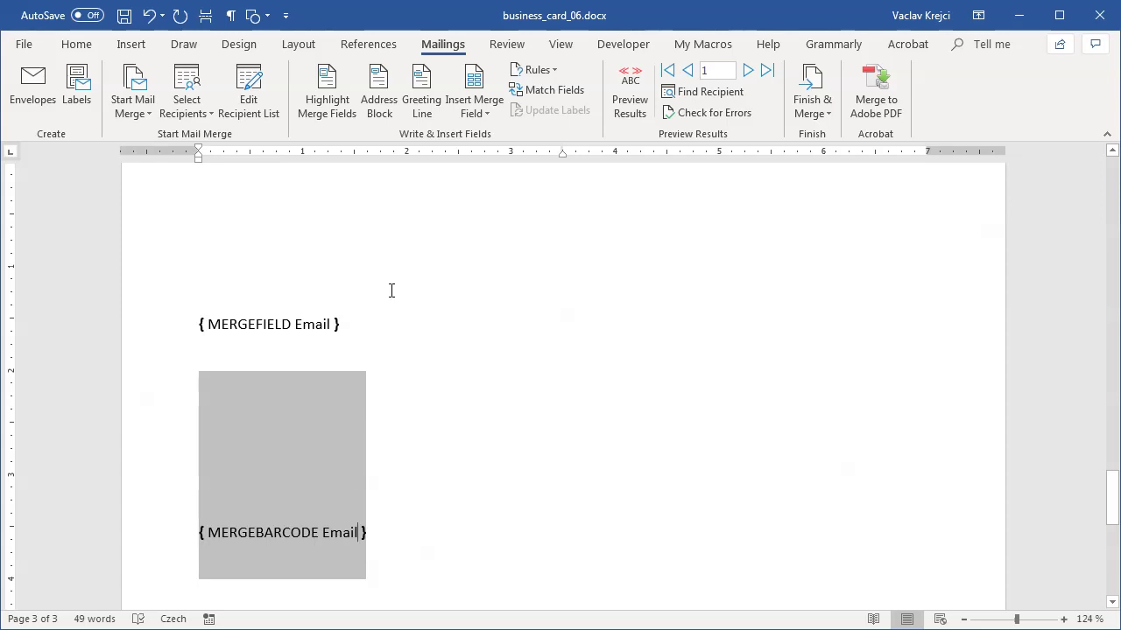
# Check the field name in the MERGEBARCODE code against the available merge fields and the recipient list's column headings
pyautogui.click(484, 115)
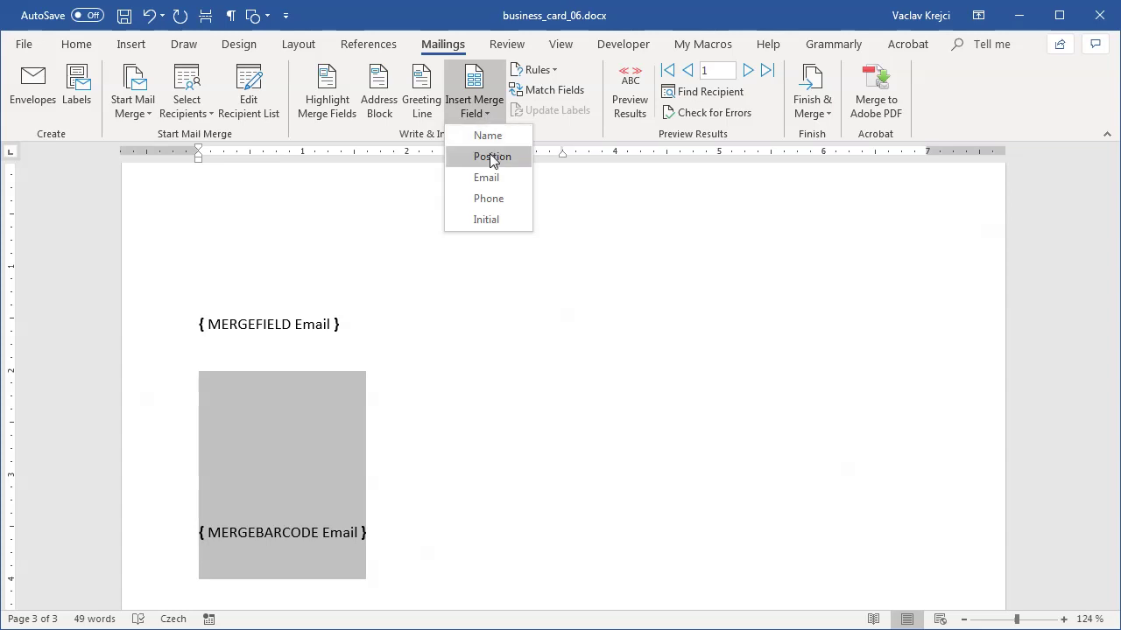
pyautogui.click(486, 107)
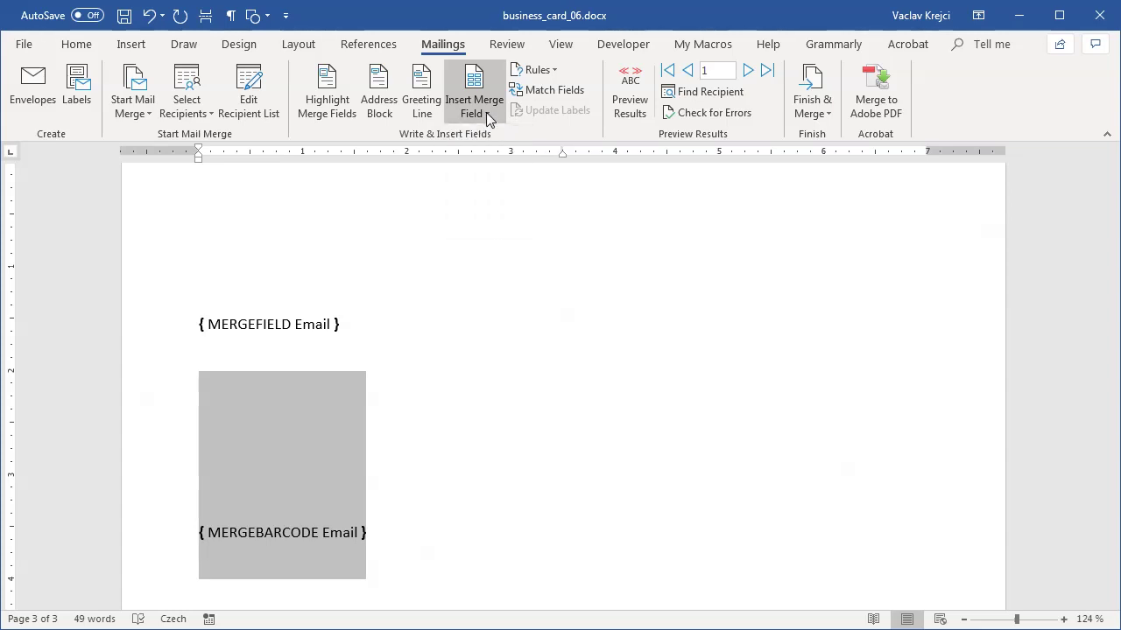
pyautogui.click(254, 111)
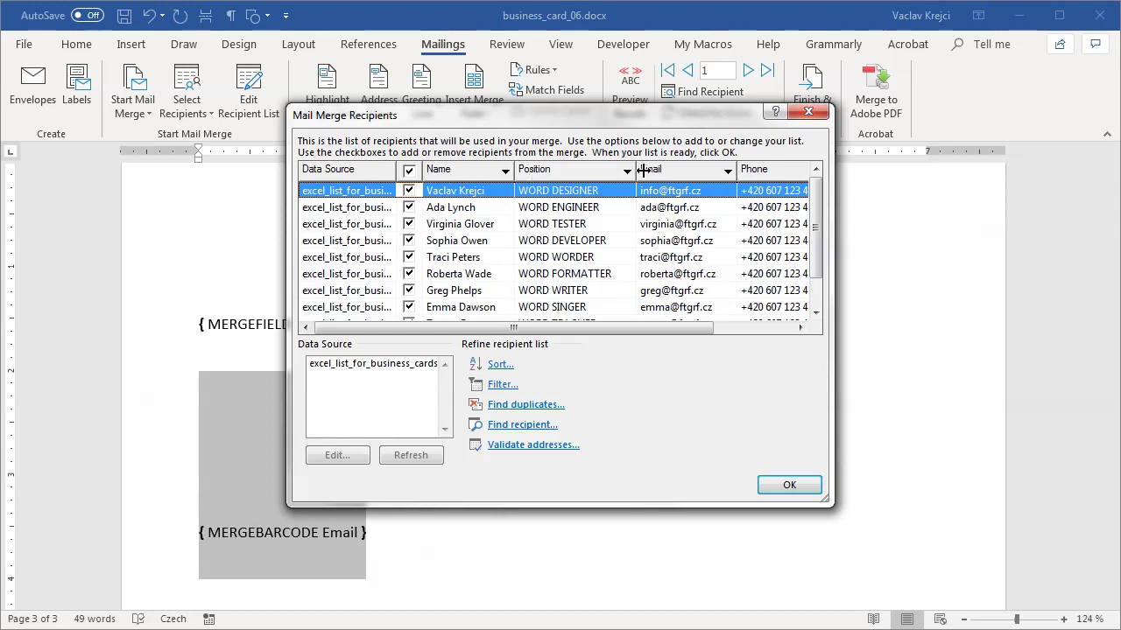
pyautogui.moveTo(702, 324); pyautogui.dragTo(780, 326)
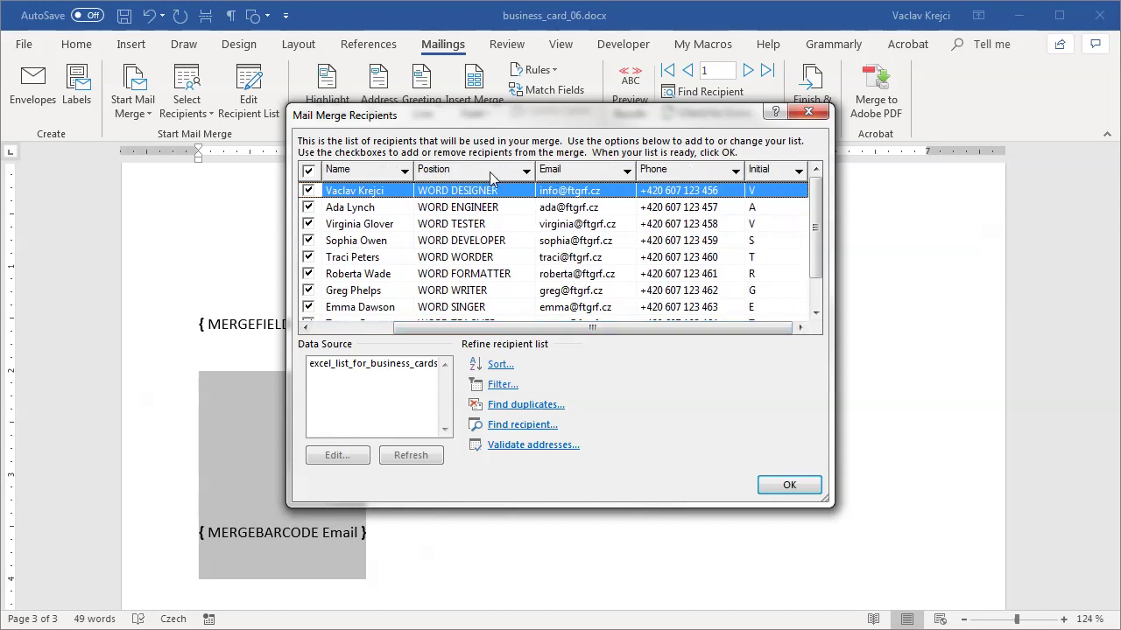
pyautogui.moveTo(592, 328); pyautogui.dragTo(511, 328)
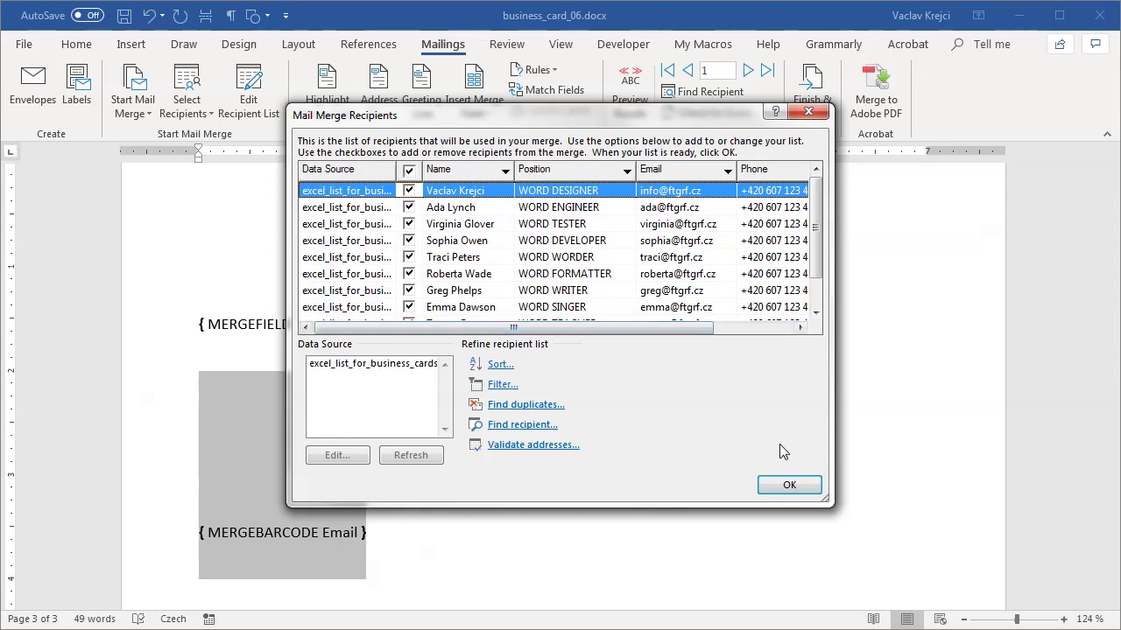
pyautogui.click(789, 485)
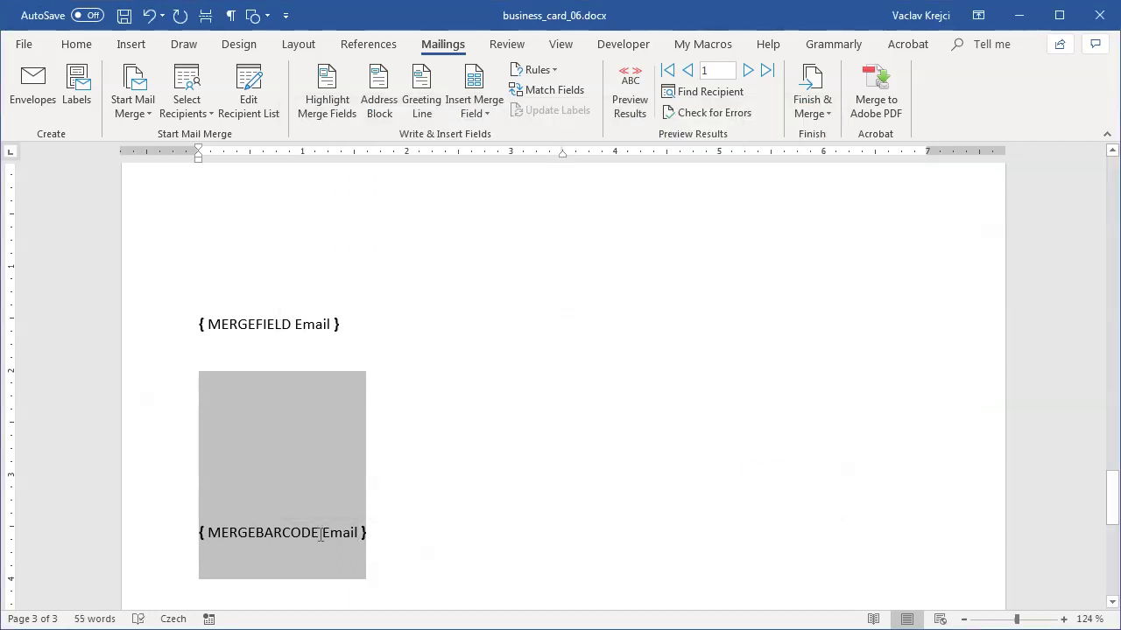
pyautogui.moveTo(325, 535); pyautogui.dragTo(360, 536)
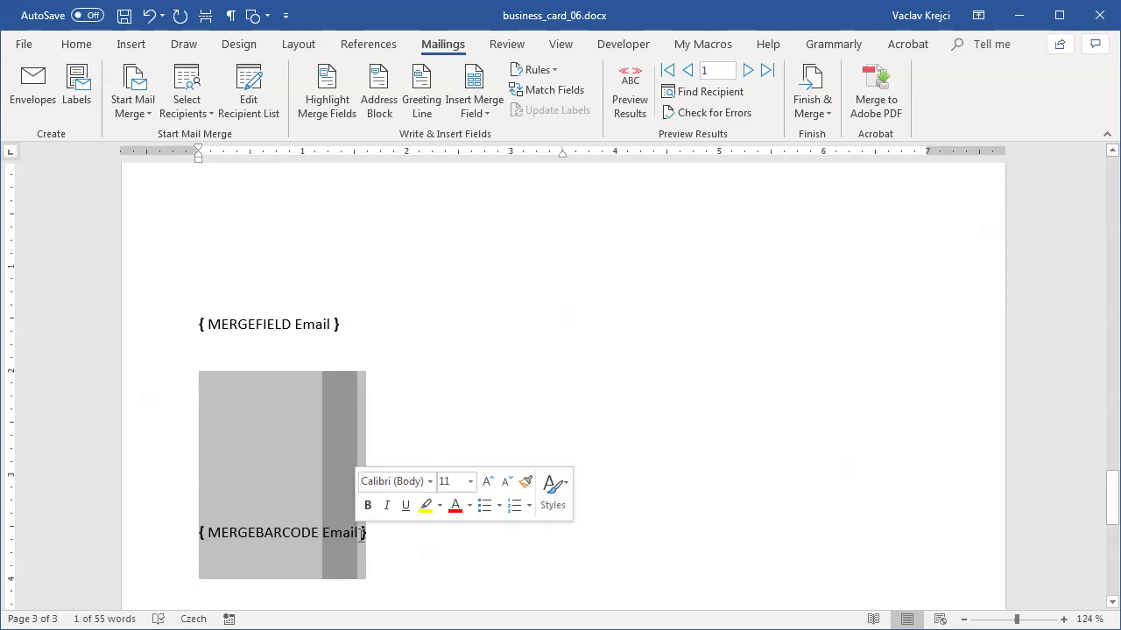
pyautogui.click(379, 558)
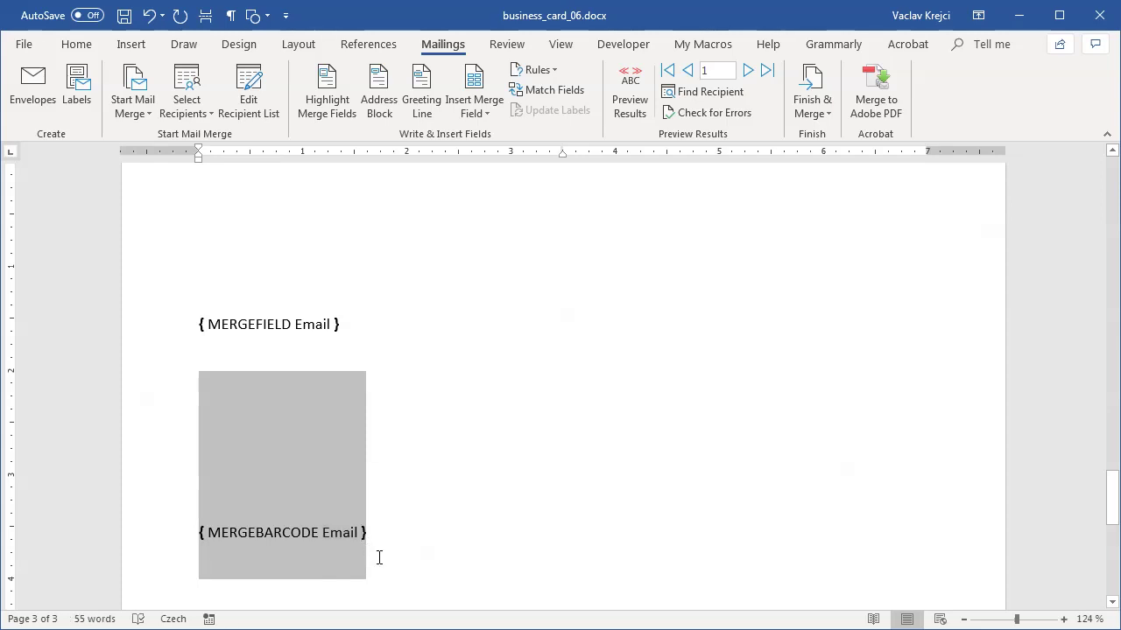
pyautogui.click(446, 494)
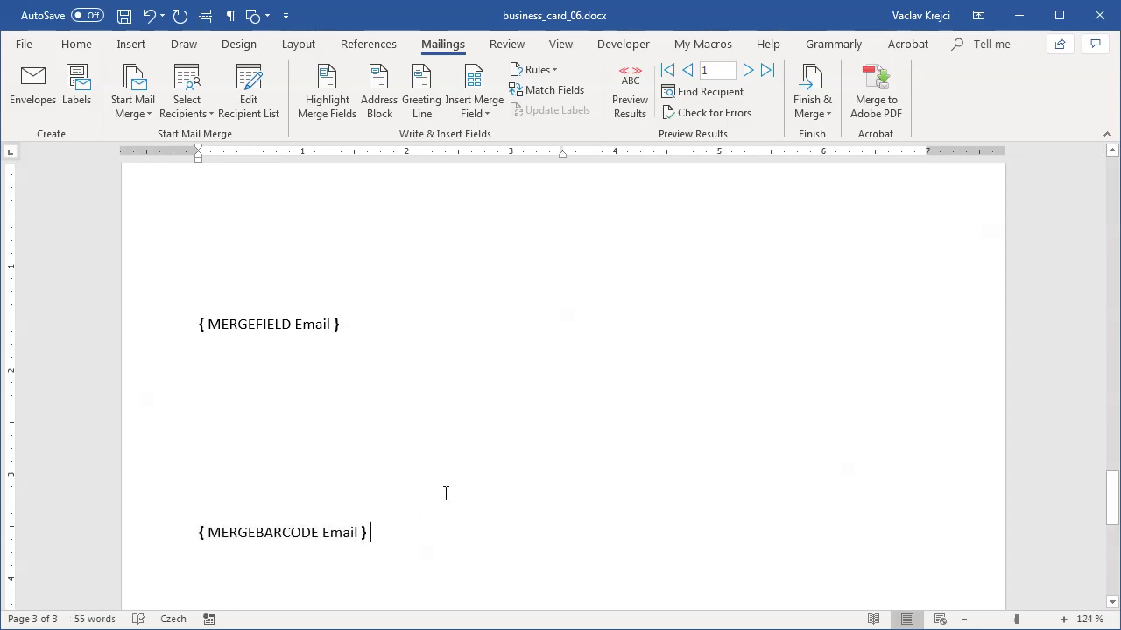
# Add QR as the barcode type in the MERGEBARCODE Email code and check the field's result
pyautogui.hotkey('alt', 'F9')
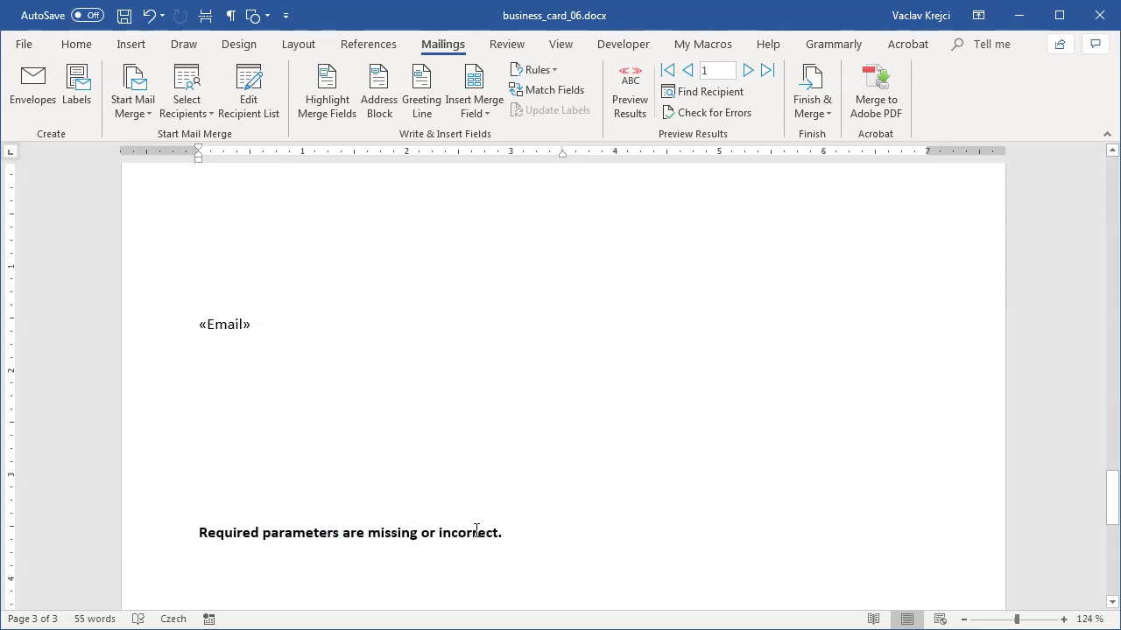
pyautogui.hotkey('alt', 'F9')
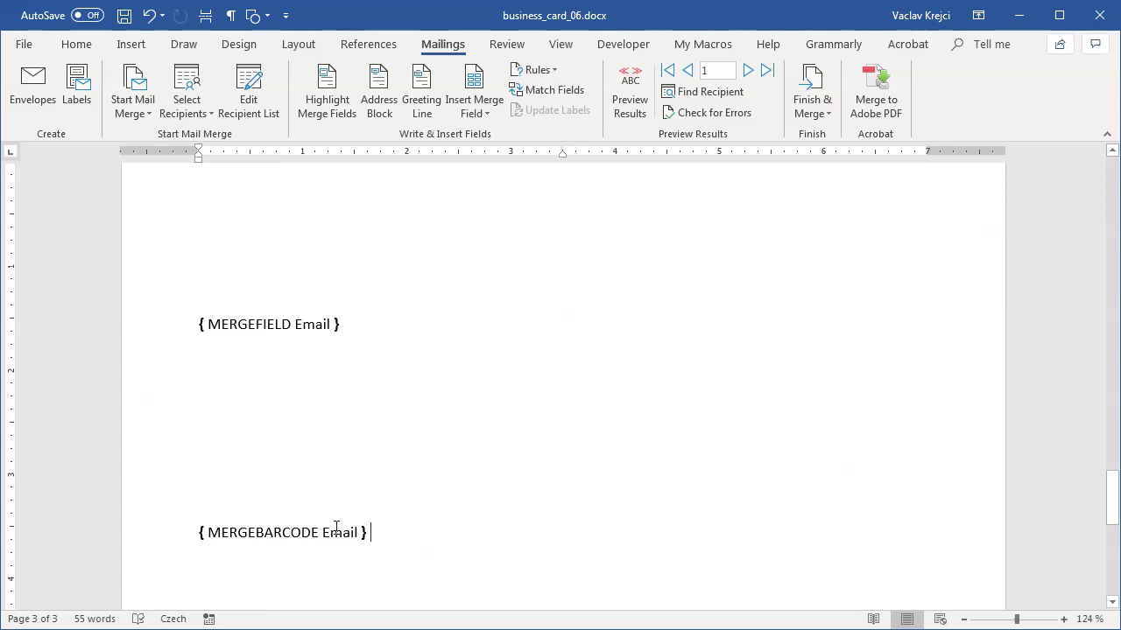
pyautogui.press('Left')
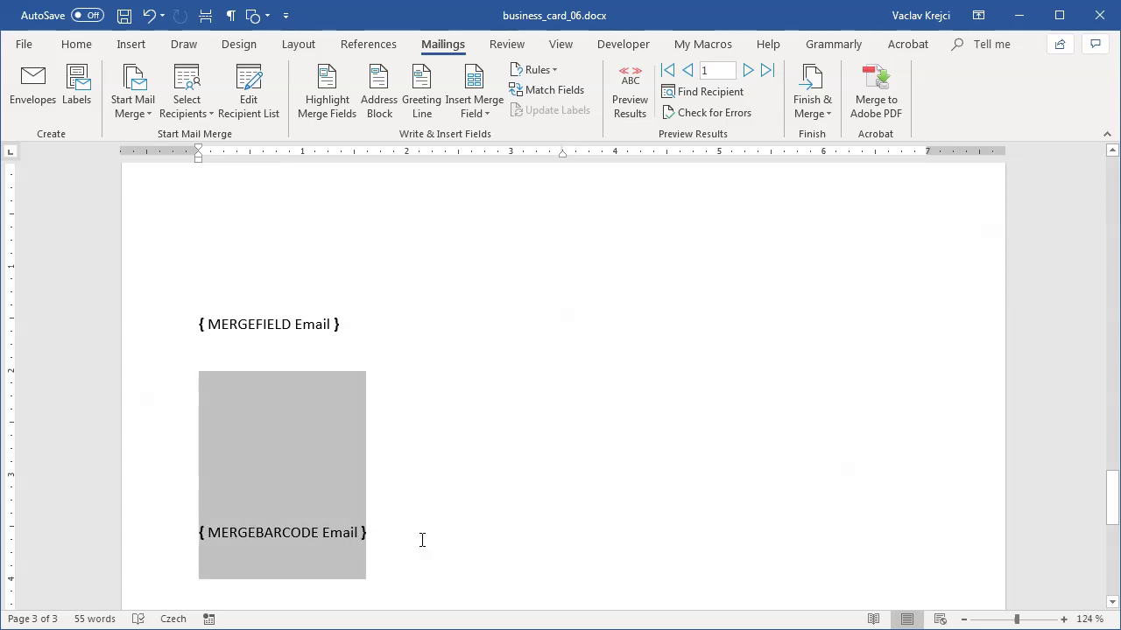
pyautogui.write('QR')
pyautogui.click(432, 541)
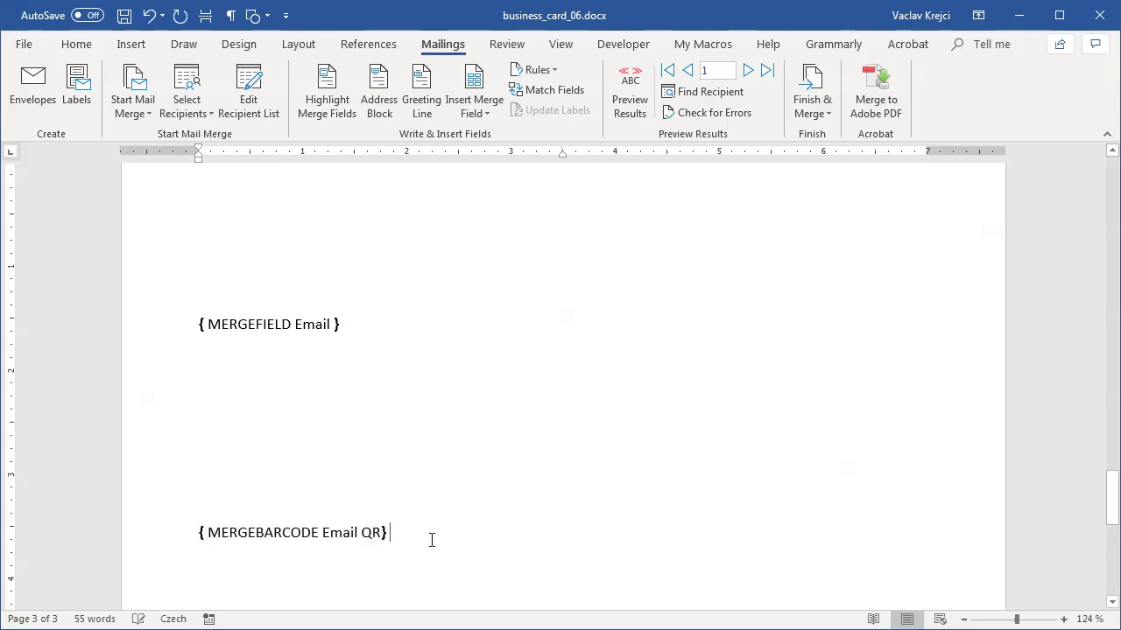
pyautogui.hotkey('alt', 'F9')
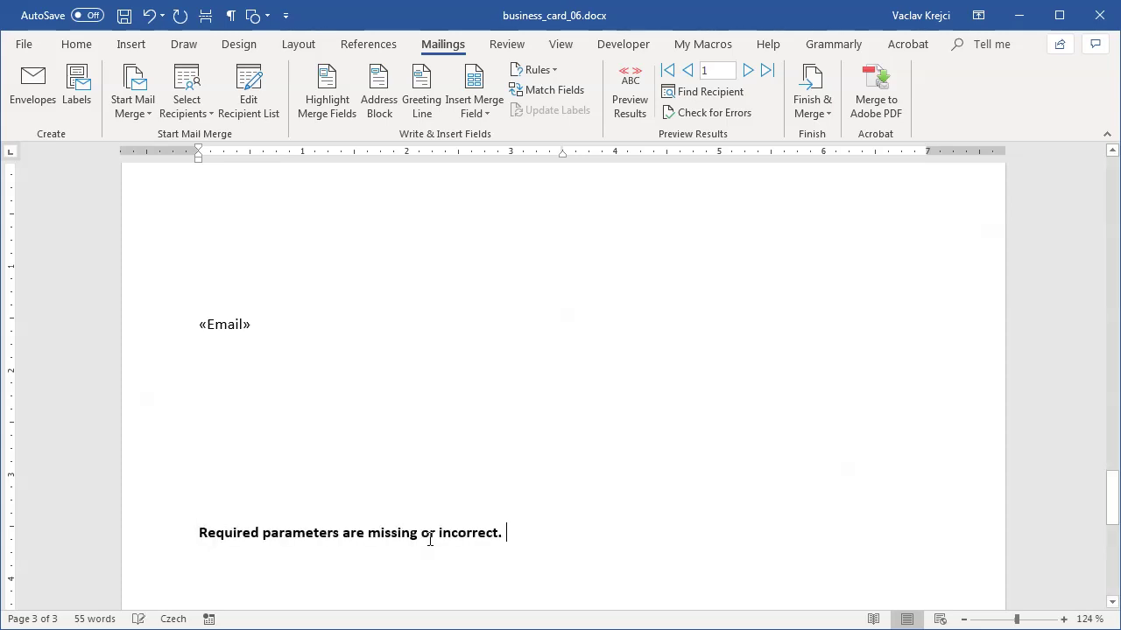
pyautogui.hotkey('alt', 'F9')
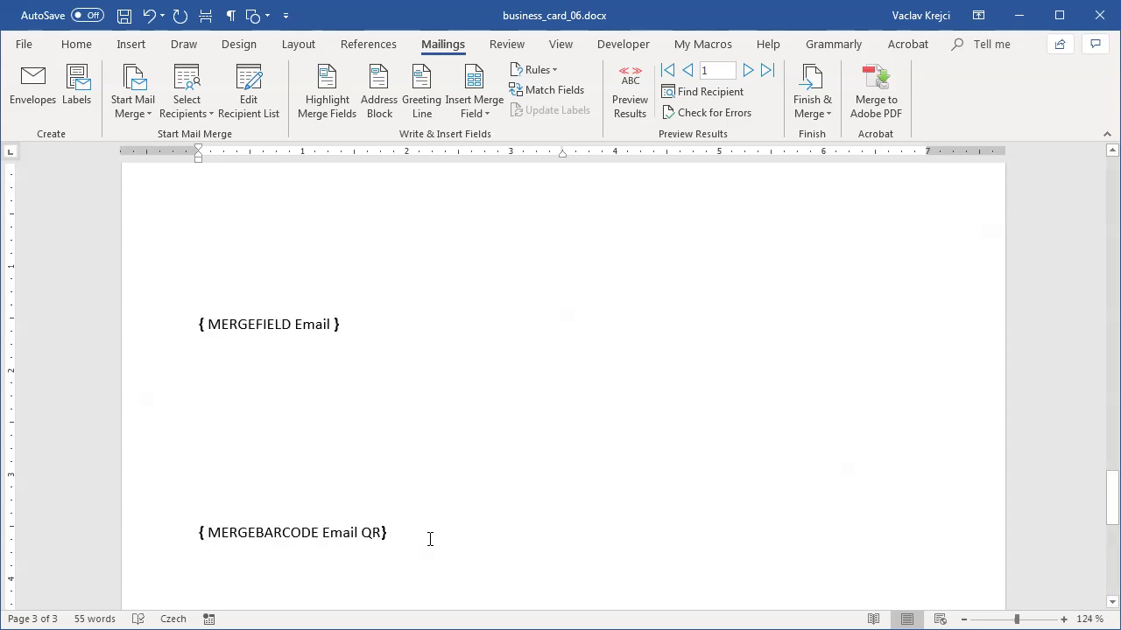
# Delete the MERGEBARCODE field and insert a new empty field in its place with the code MERGEBARCODE Email QR
pyautogui.press('BackSpace')
pyautogui.press('BackSpace')
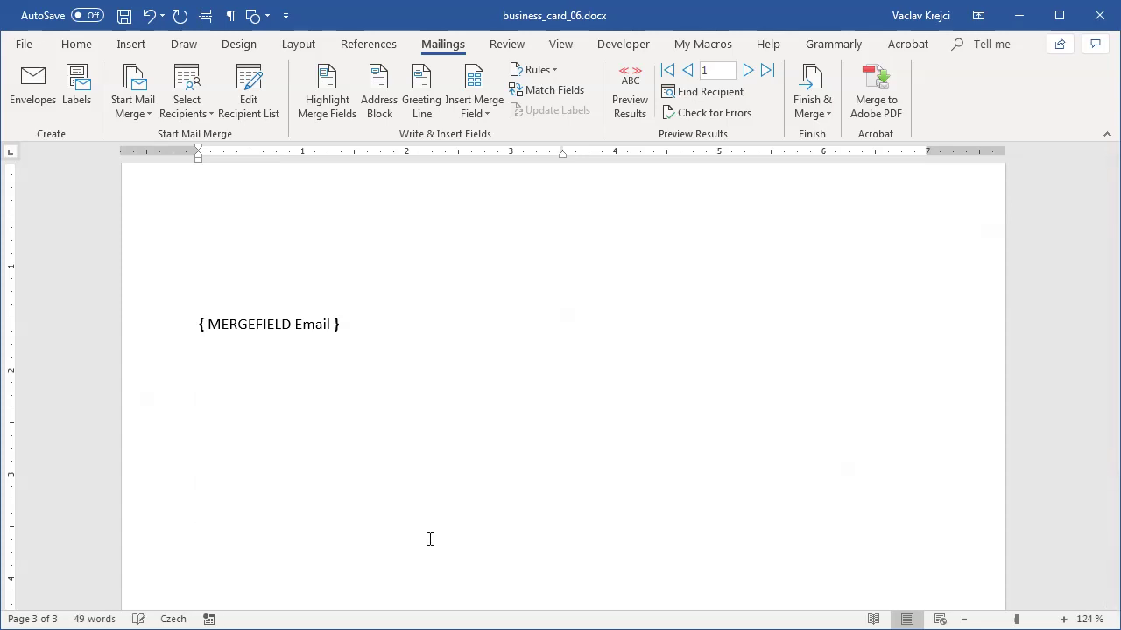
pyautogui.hotkey('ctrl', 'F9')
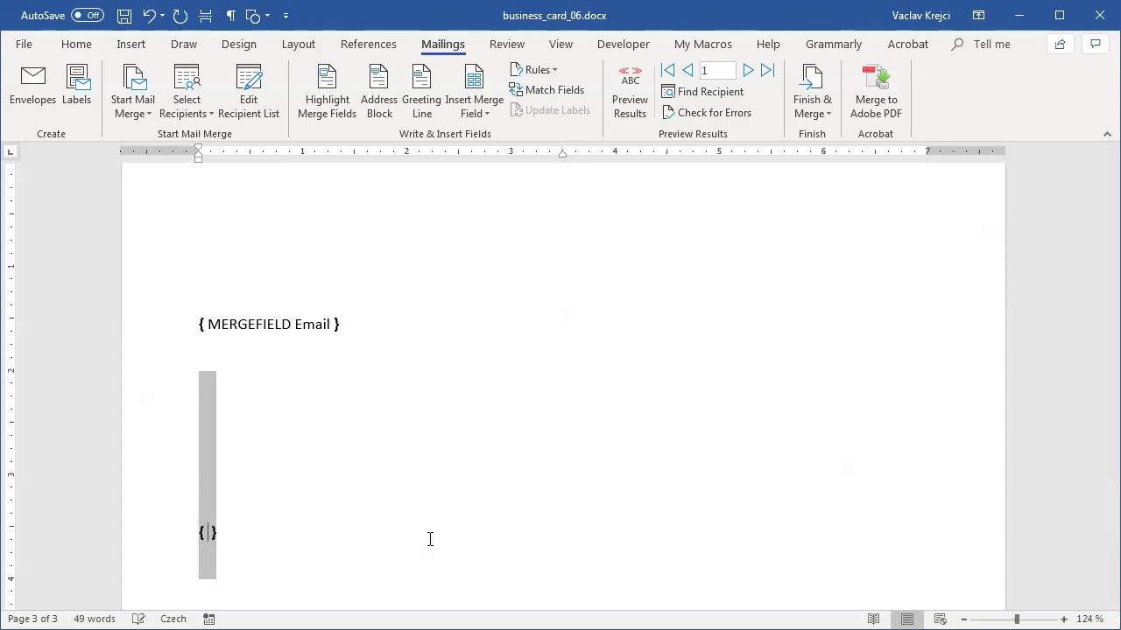
pyautogui.write('MERGEBARCODE')
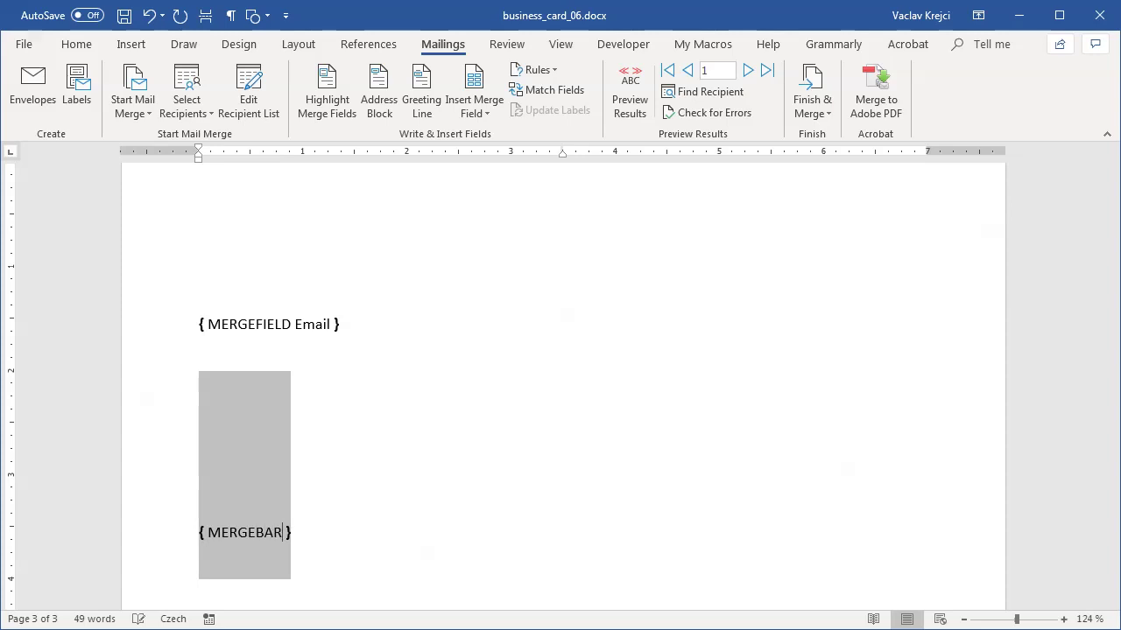
pyautogui.write(' Email ')
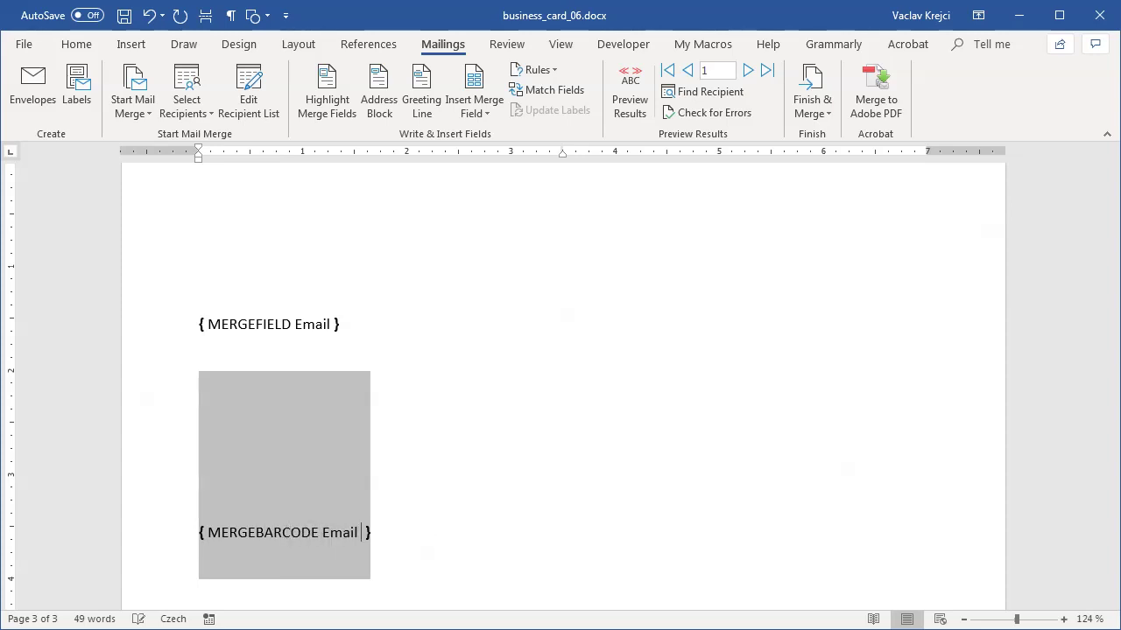
pyautogui.write('QR')
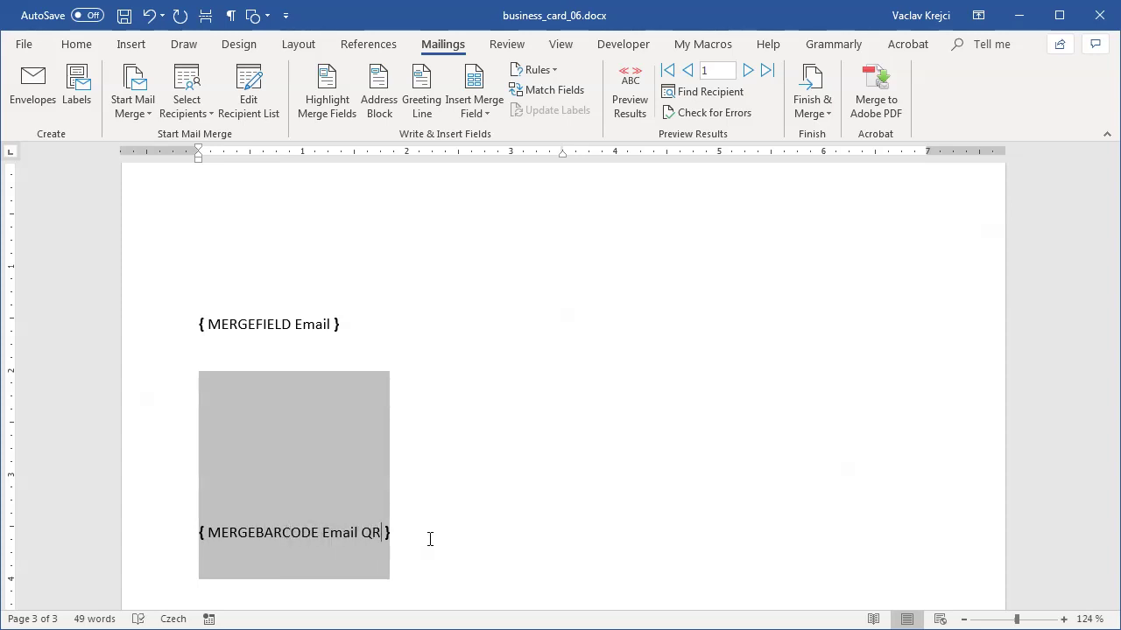
# Hide the field codes and preview the merge results for the Email and barcode fields
pyautogui.hotkey('alt', 'F9')
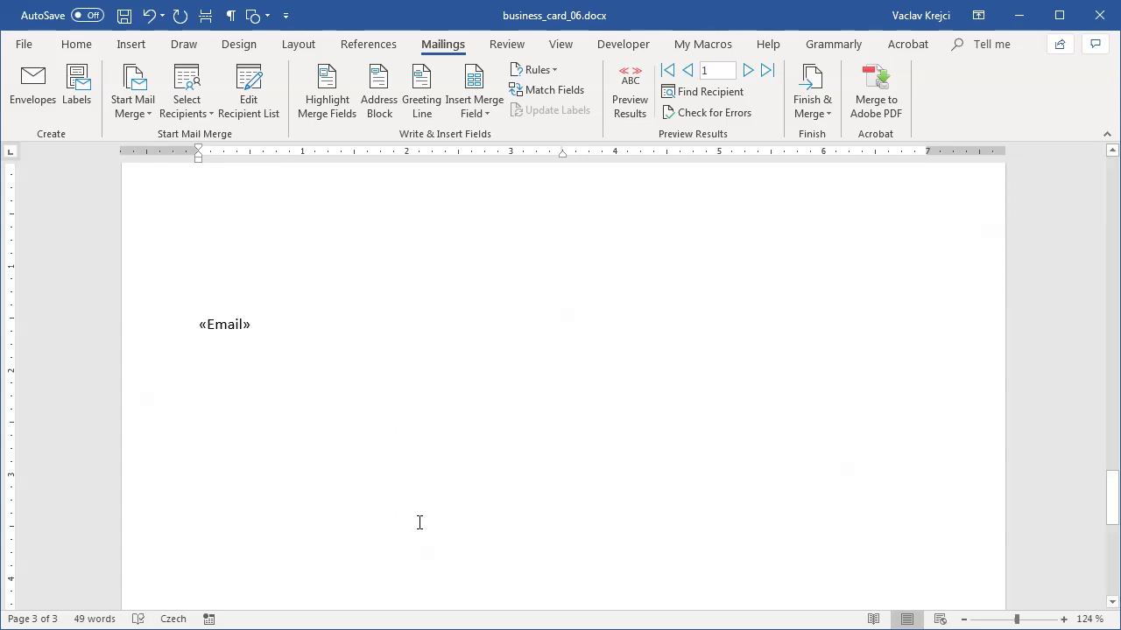
pyautogui.click(634, 107)
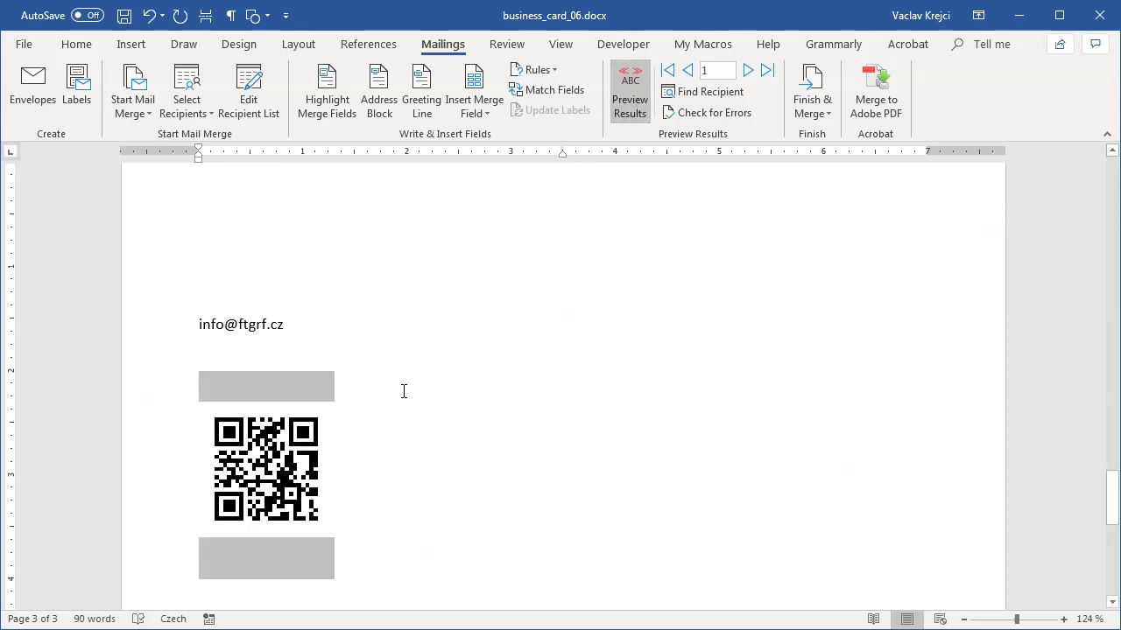
pyautogui.click(301, 432)
pyautogui.click(377, 418)
pyautogui.click(343, 345)
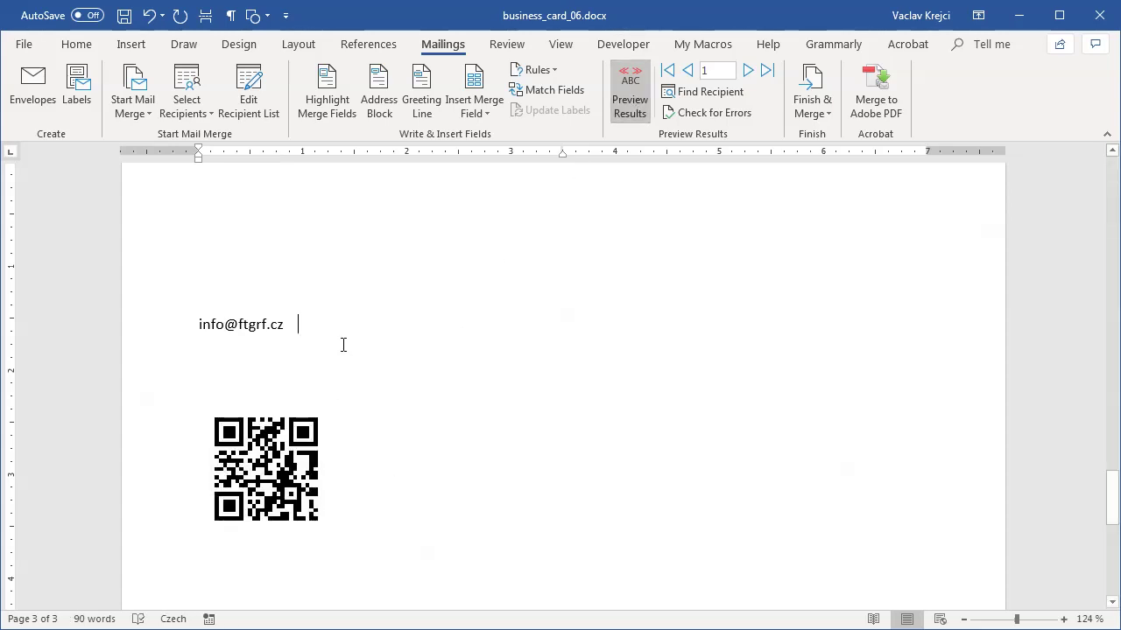
# Open the QR code's barcode settings and compare the available barcode types, returning the selection to QR Code
pyautogui.click(271, 465)
pyautogui.rightClick(271, 462)
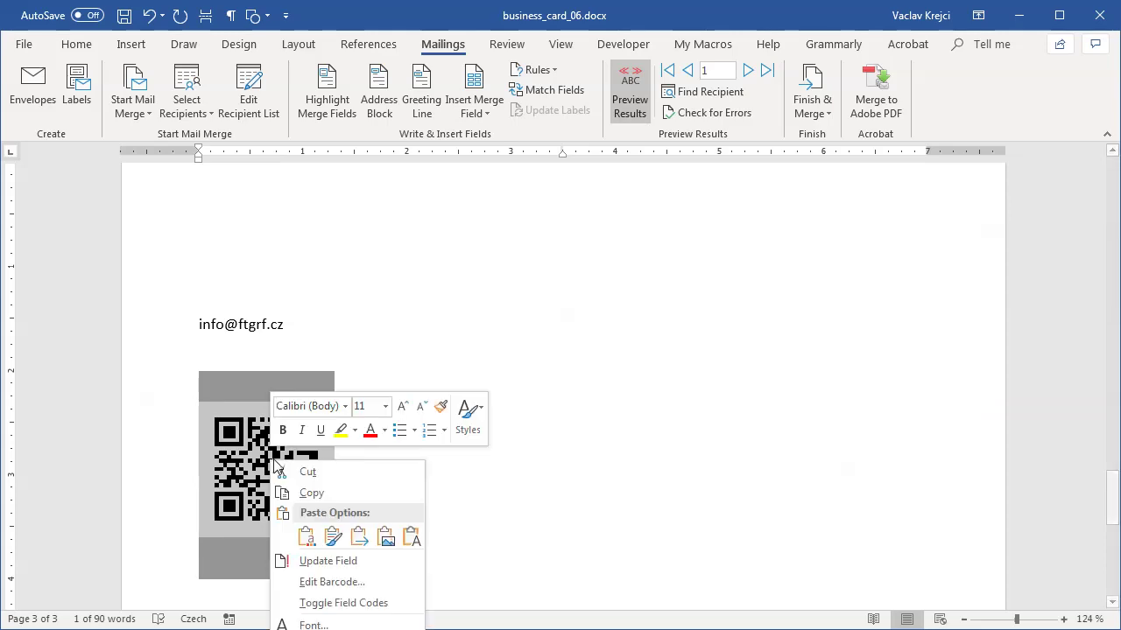
pyautogui.click(355, 583)
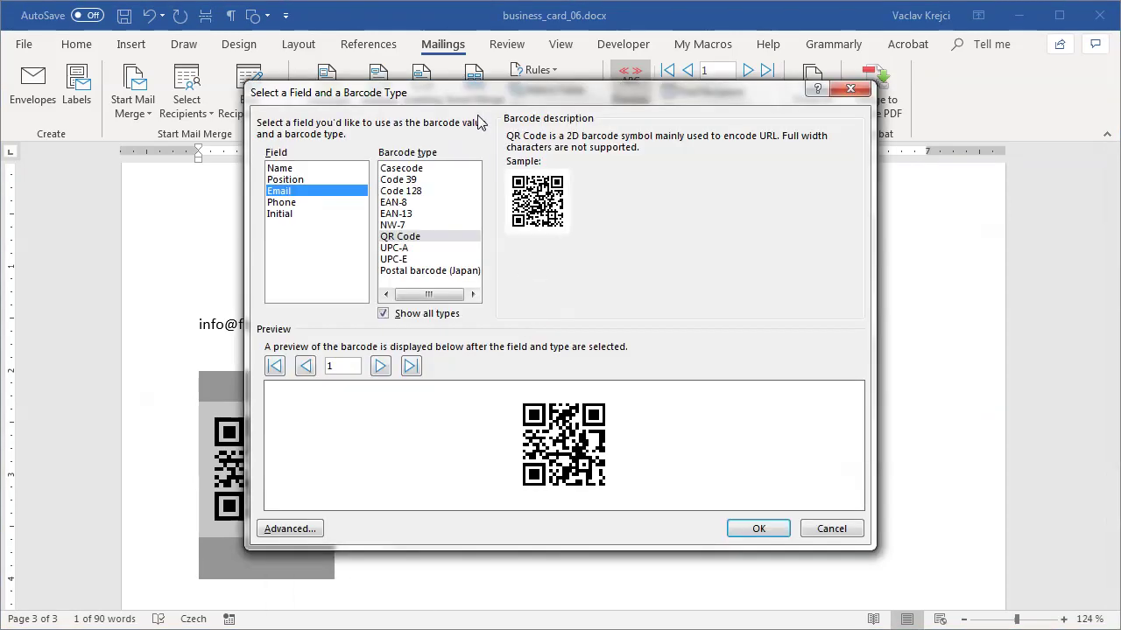
pyautogui.click(531, 169)
pyautogui.click(533, 178)
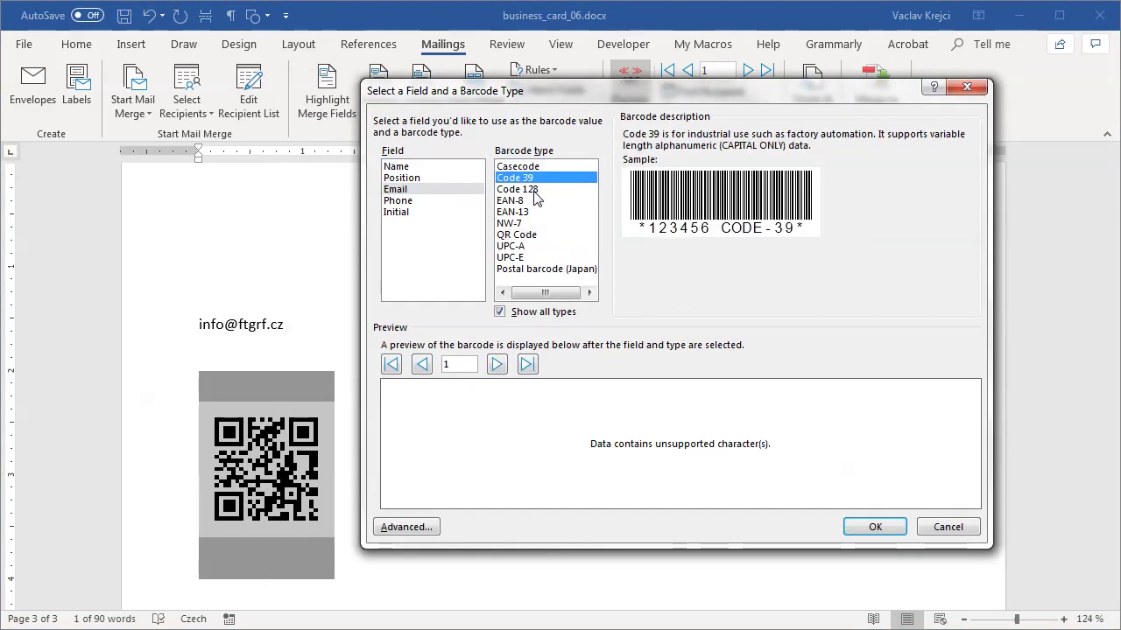
pyautogui.click(532, 212)
pyautogui.click(533, 223)
pyautogui.click(534, 234)
pyautogui.click(534, 246)
pyautogui.click(534, 268)
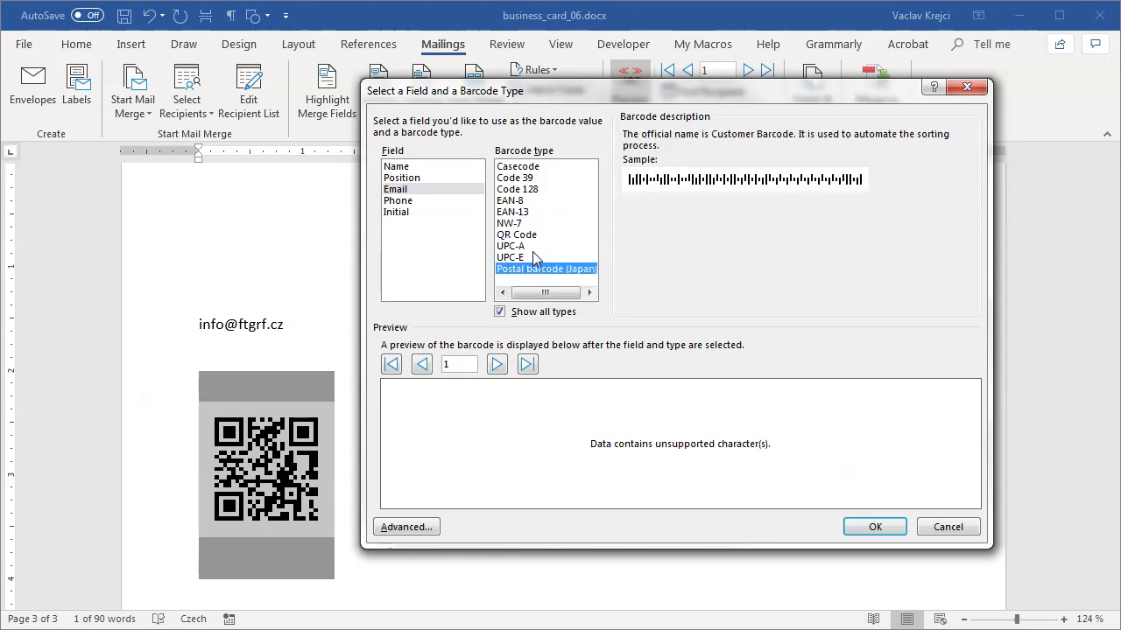
pyautogui.click(534, 235)
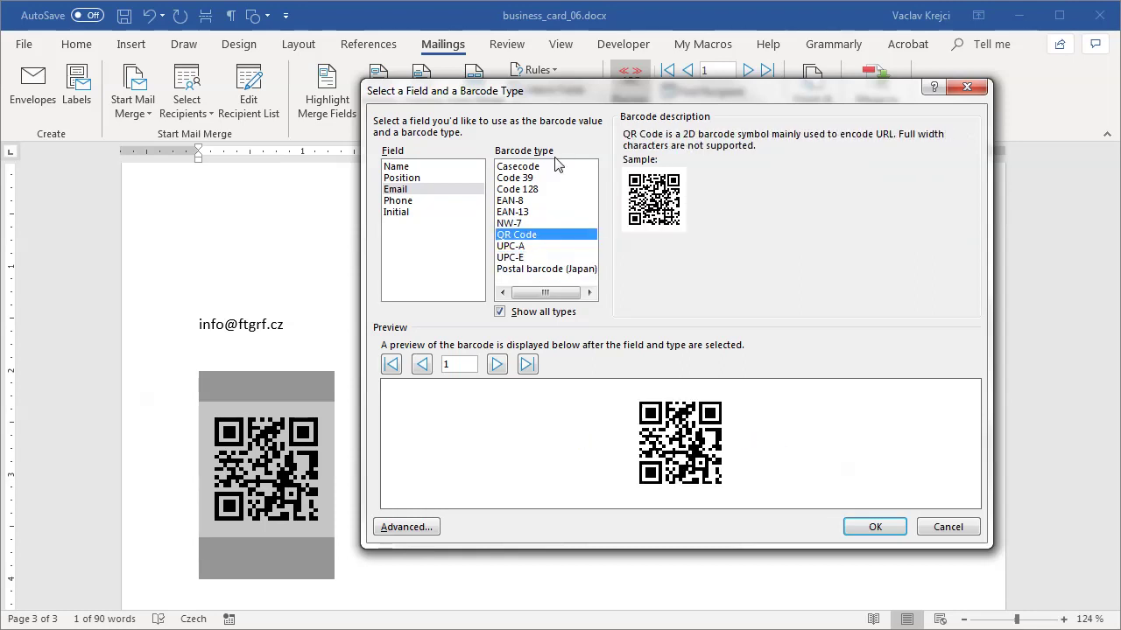
# Preview the QR code with other recipient fields such as Phone, and return the barcode value to Email
pyautogui.click(409, 179)
pyautogui.click(412, 189)
pyautogui.click(415, 202)
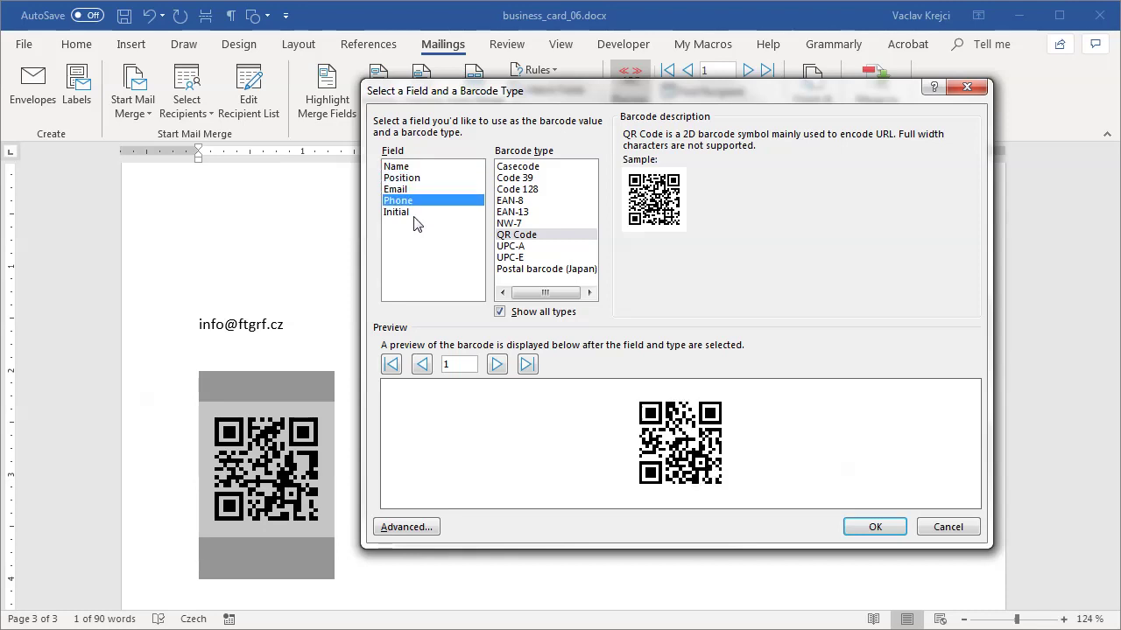
pyautogui.click(415, 192)
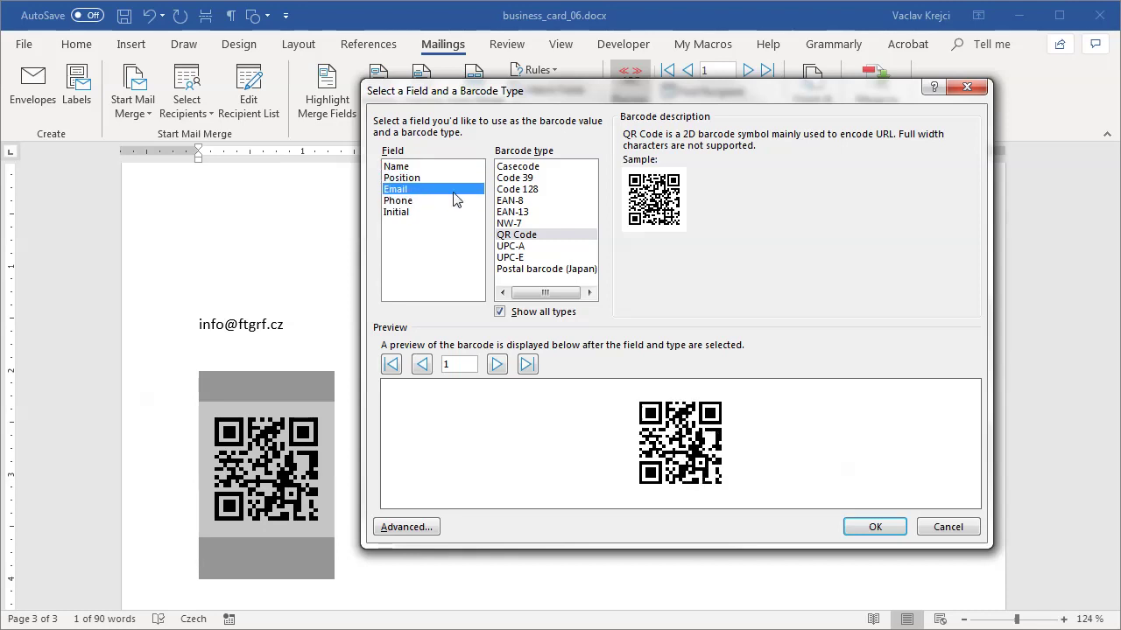
# Review the QR code's advanced error correction, rotation and color options, keep them as they are, and accept the barcode settings
pyautogui.click(414, 526)
pyautogui.click(710, 265)
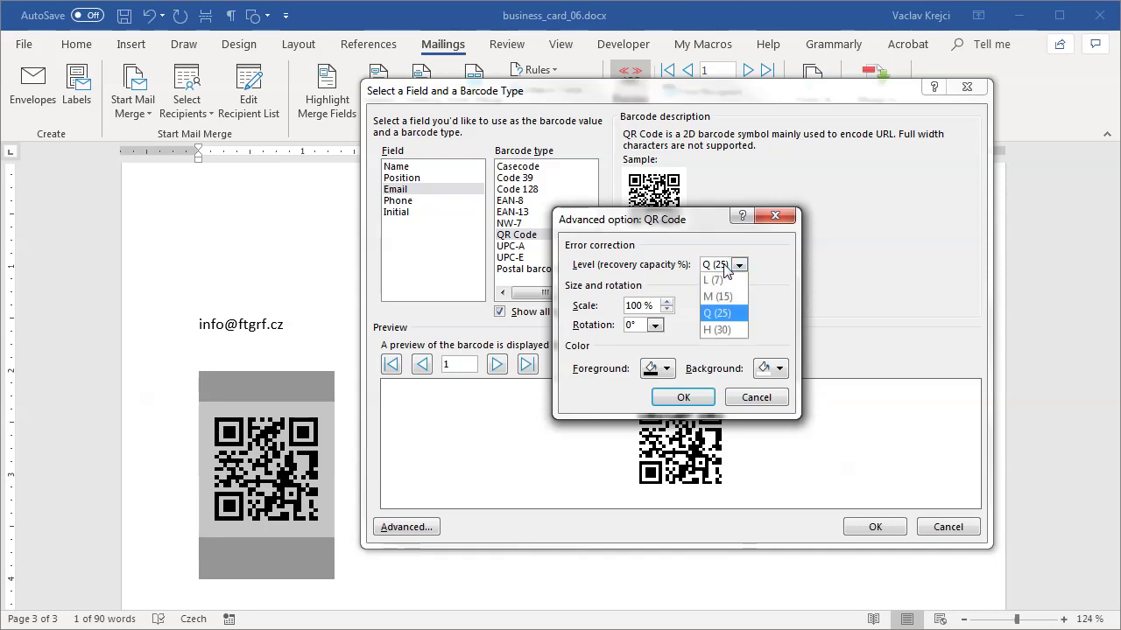
pyautogui.click(734, 265)
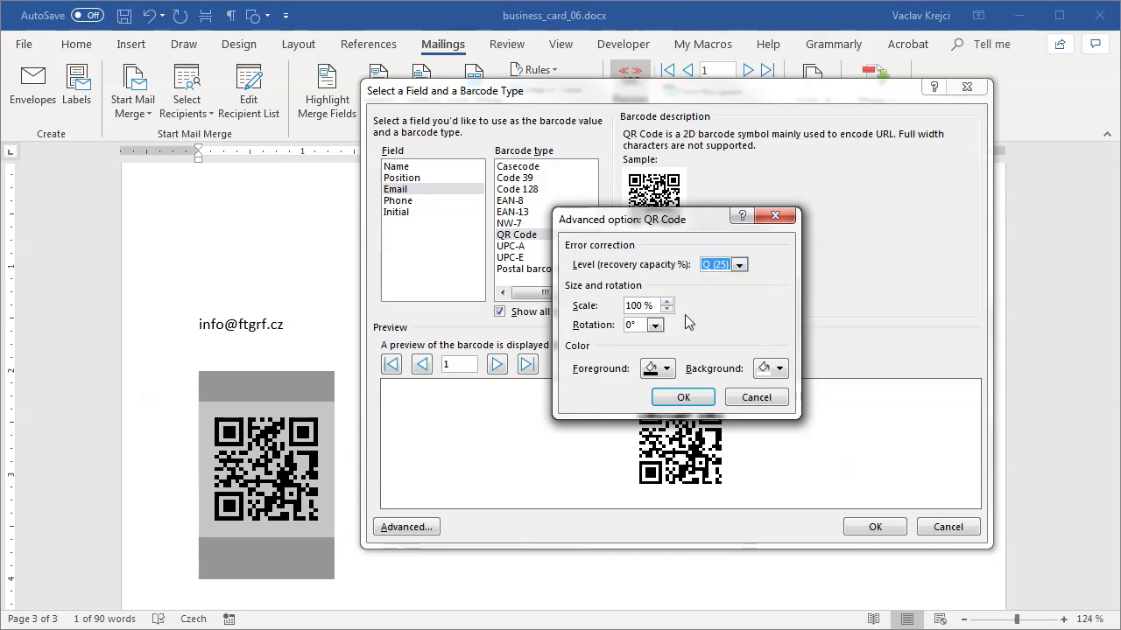
pyautogui.click(654, 324)
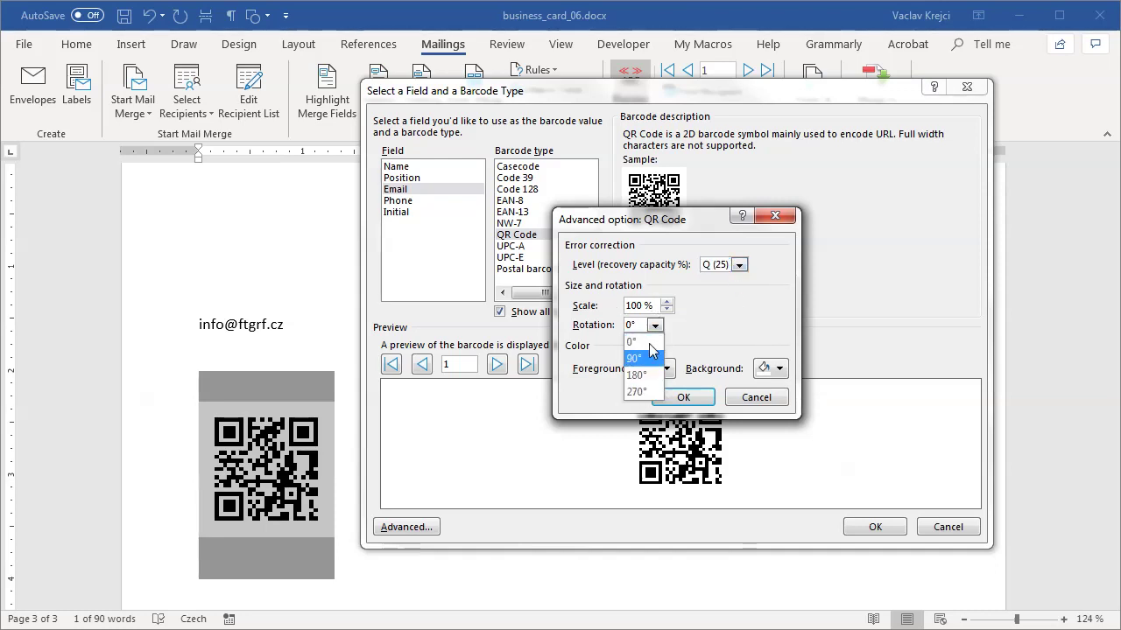
pyautogui.click(637, 339)
pyautogui.click(665, 368)
pyautogui.click(778, 368)
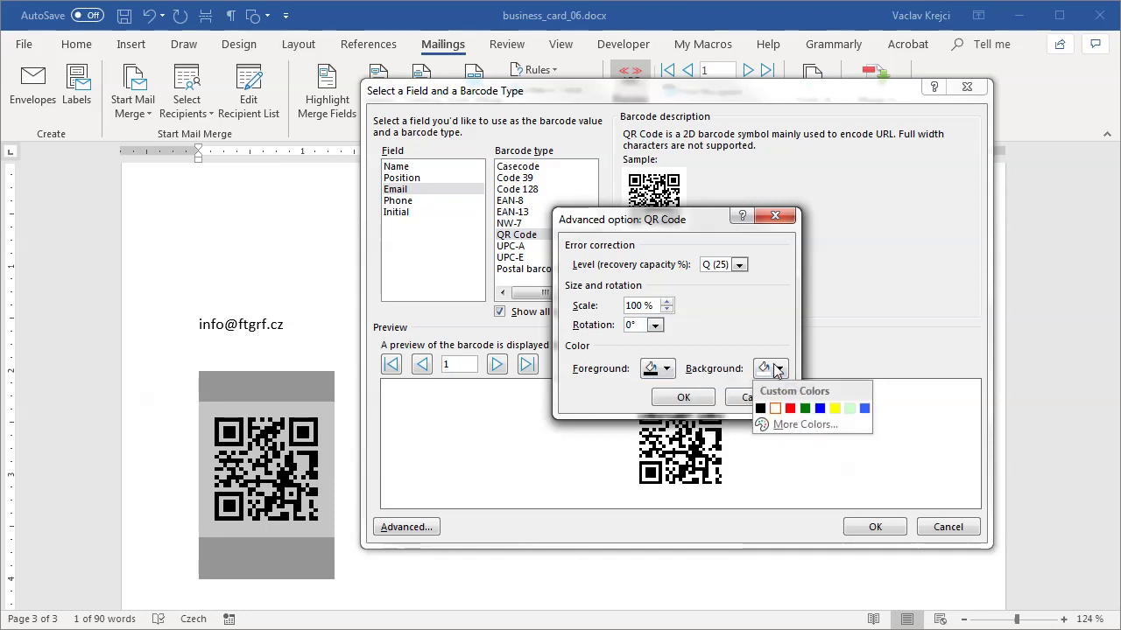
pyautogui.click(768, 348)
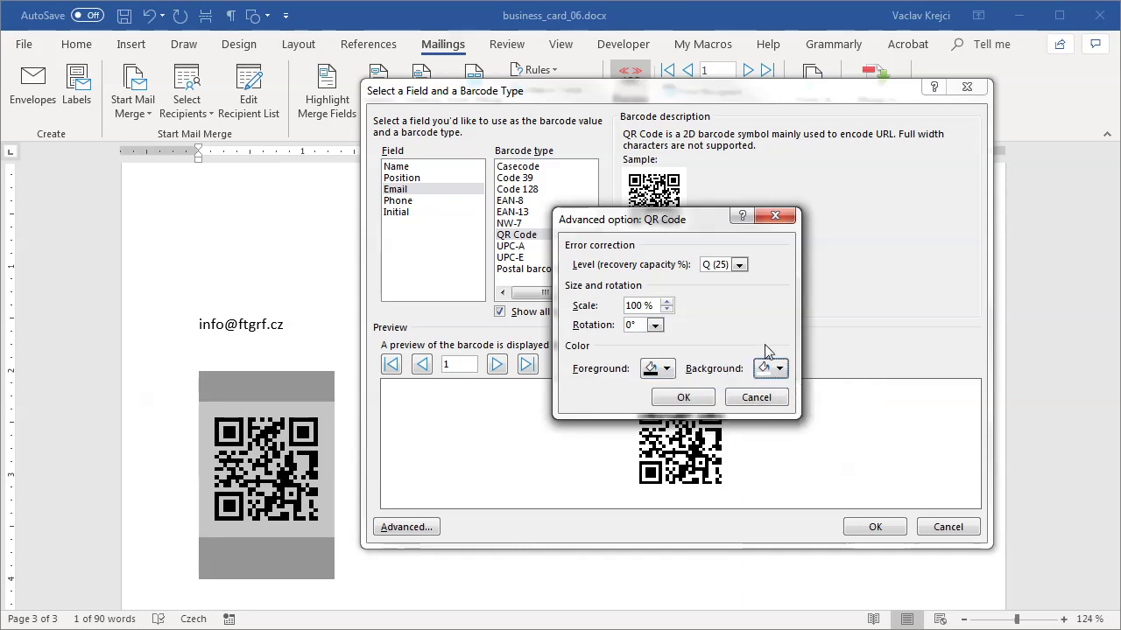
pyautogui.click(692, 399)
pyautogui.click(874, 527)
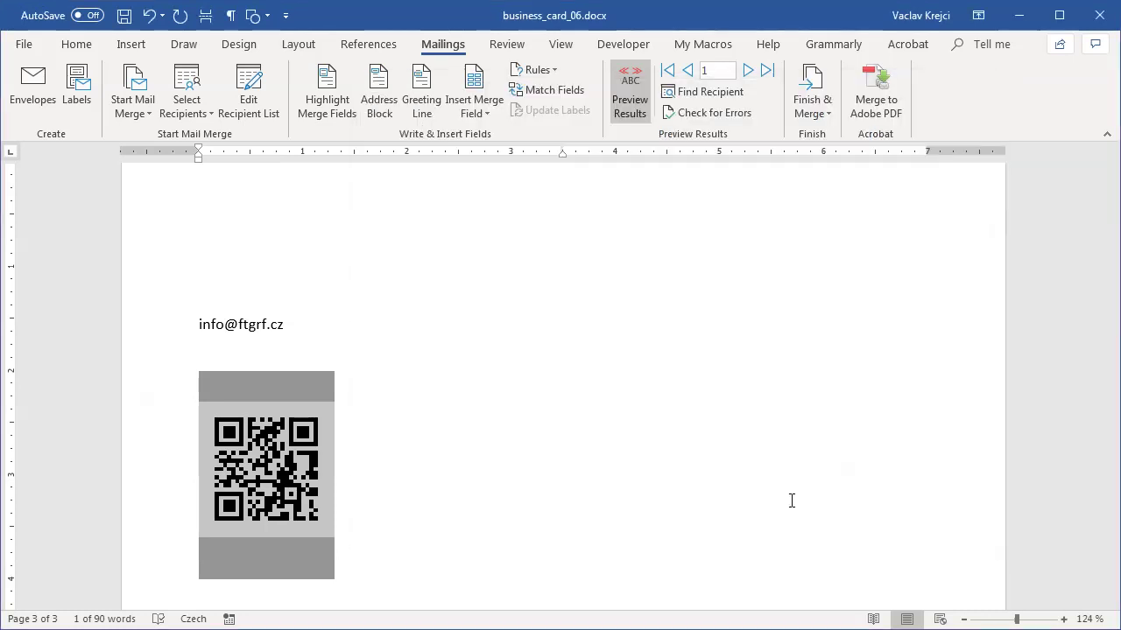
pyautogui.click(408, 471)
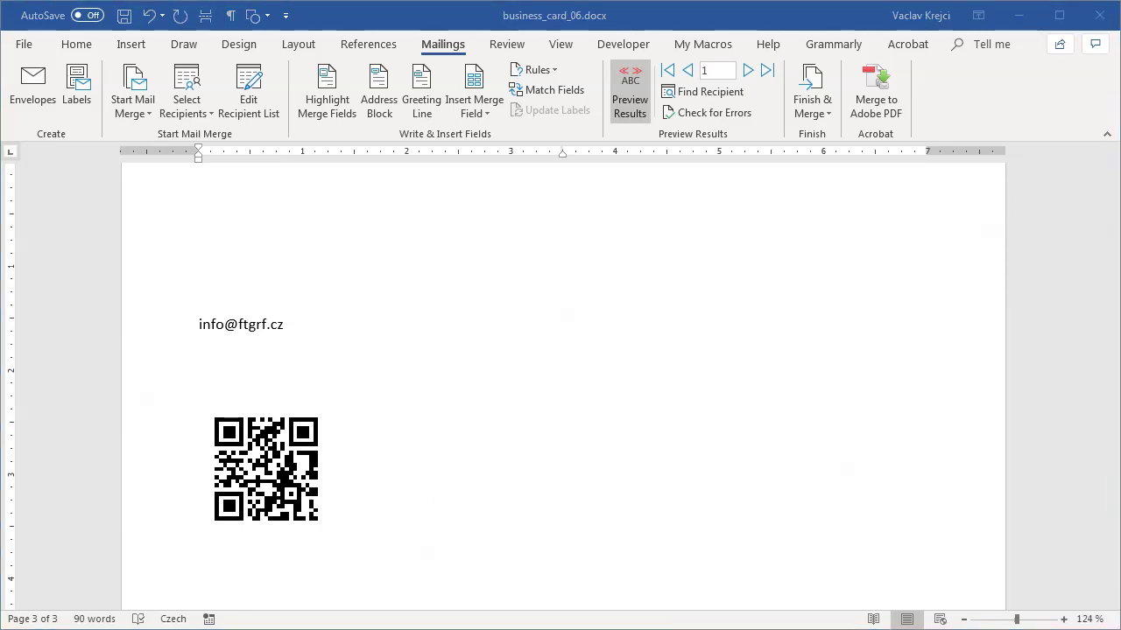
pyautogui.click(400, 461)
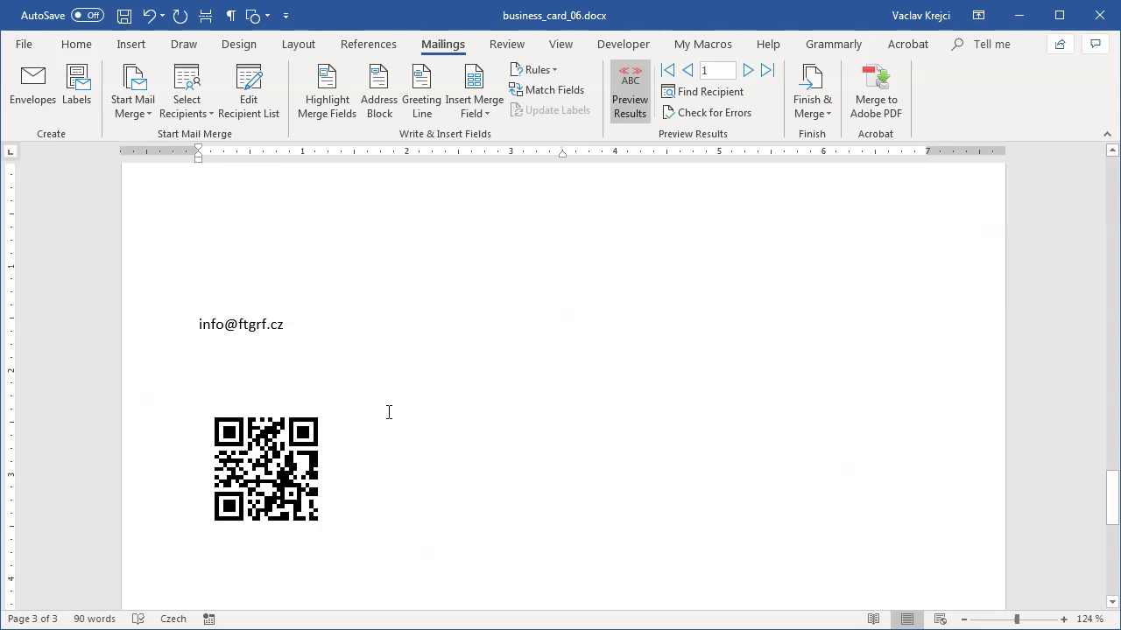
# Add Japanese as an additional editing language in the Word options and accept the settings
pyautogui.click(23, 45)
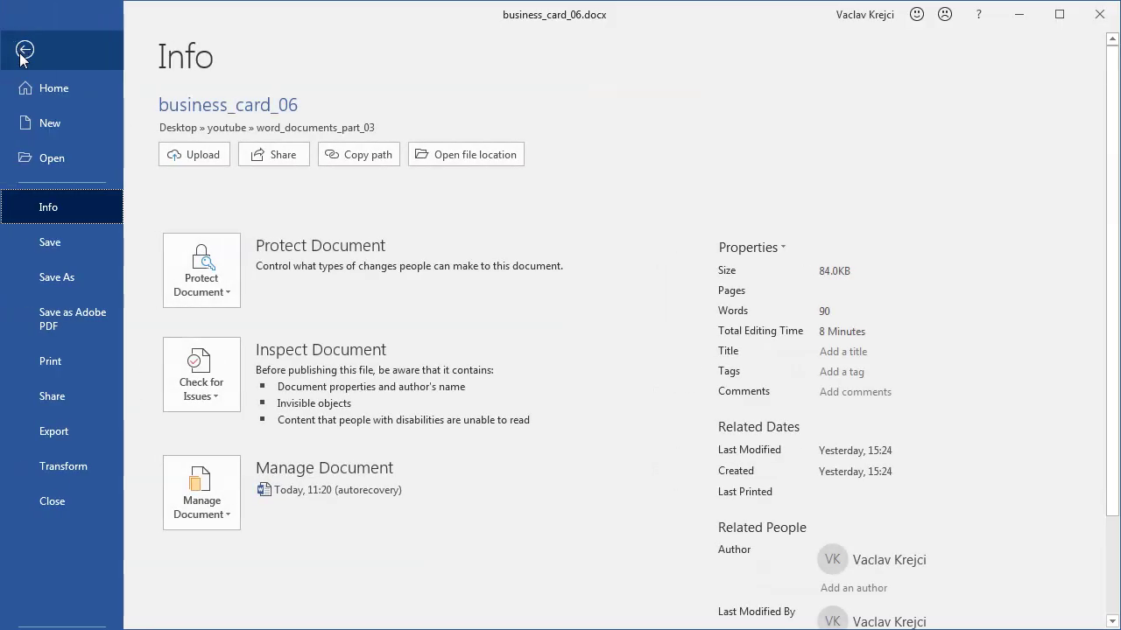
pyautogui.scroll(-2, 49, 289)
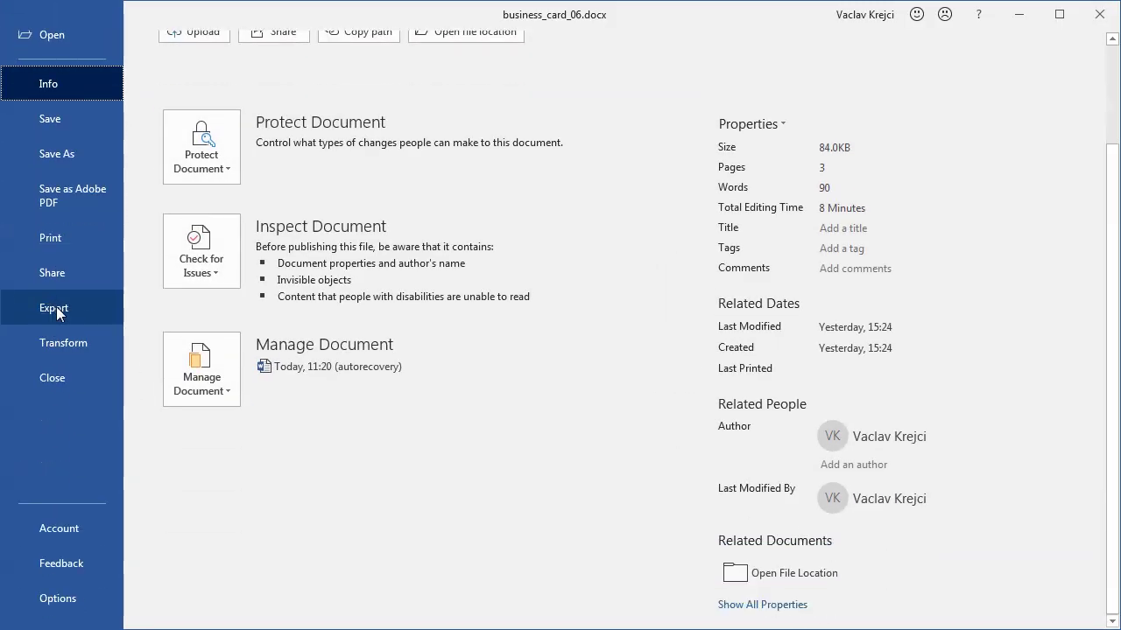
pyautogui.click(48, 600)
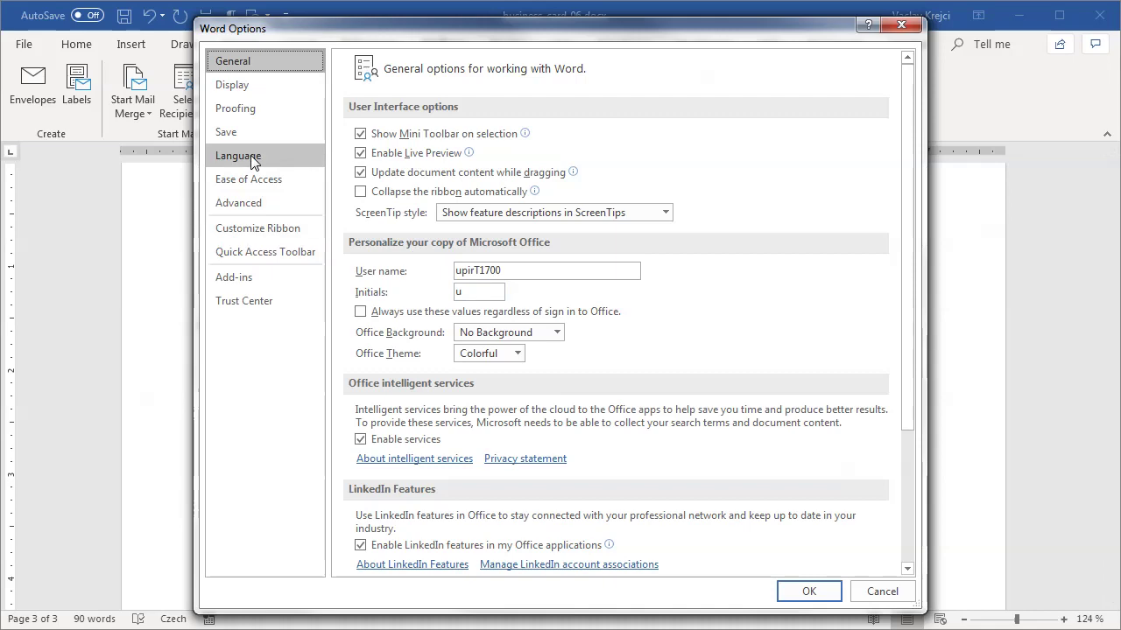
pyautogui.click(254, 163)
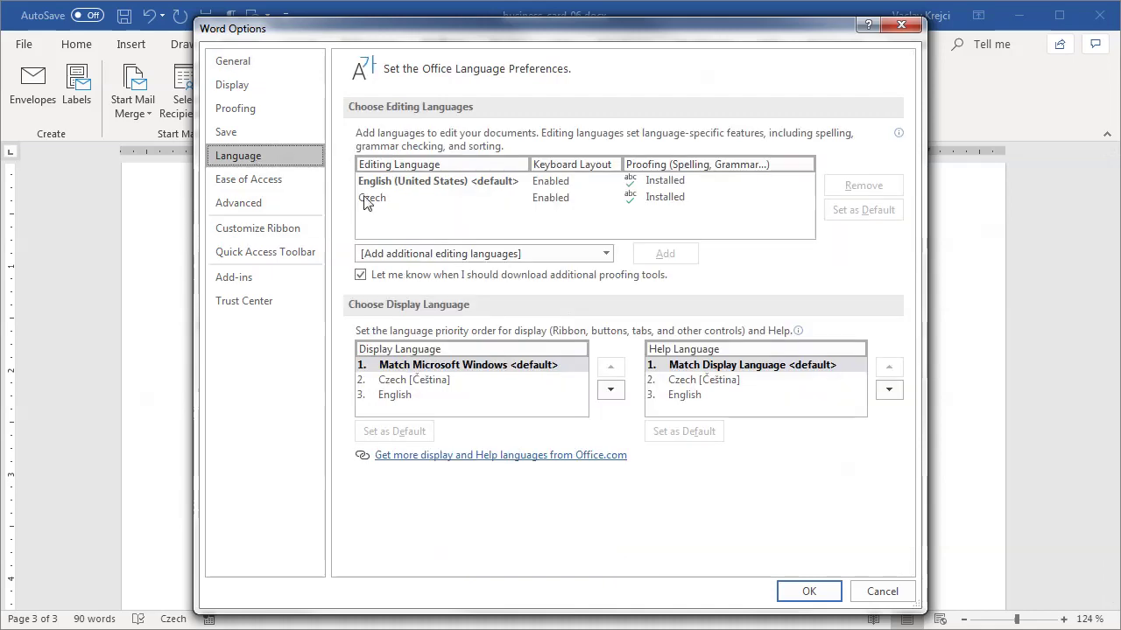
pyautogui.click(560, 254)
pyautogui.scroll(-20, 555, 402)
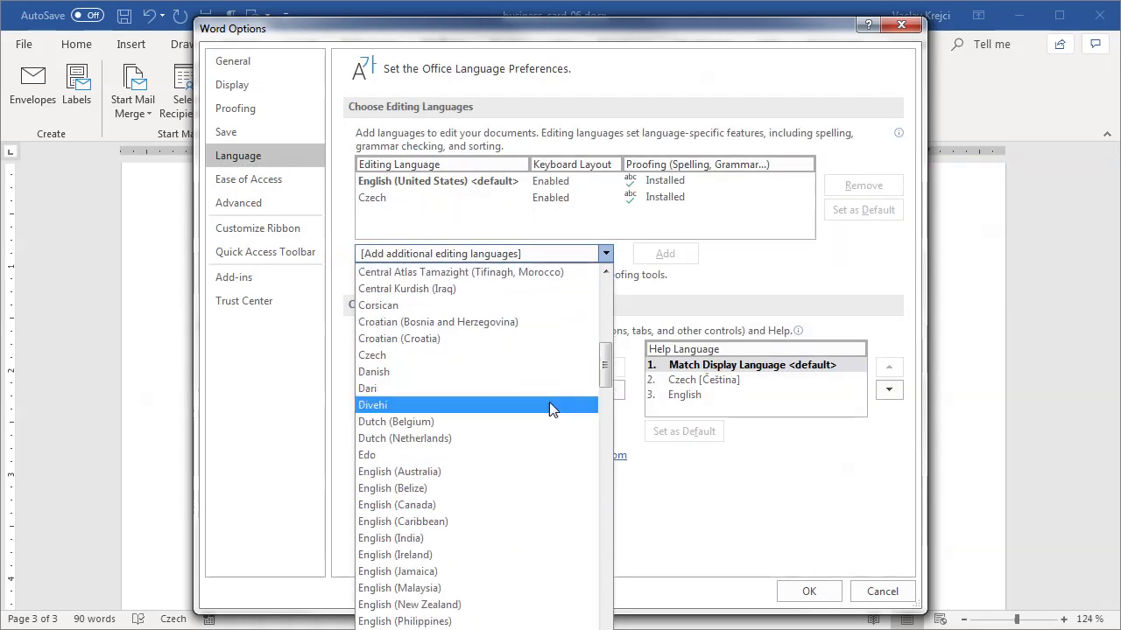
pyautogui.scroll(-13, 525, 399)
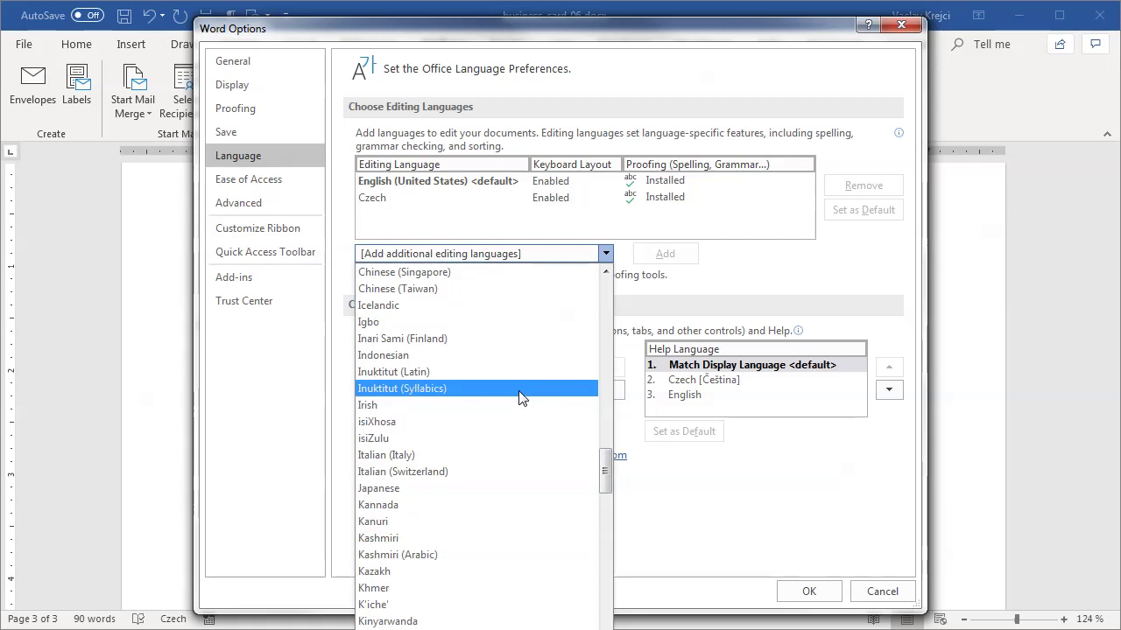
pyautogui.scroll(-4, 520, 399)
pyautogui.scroll(5, 518, 399)
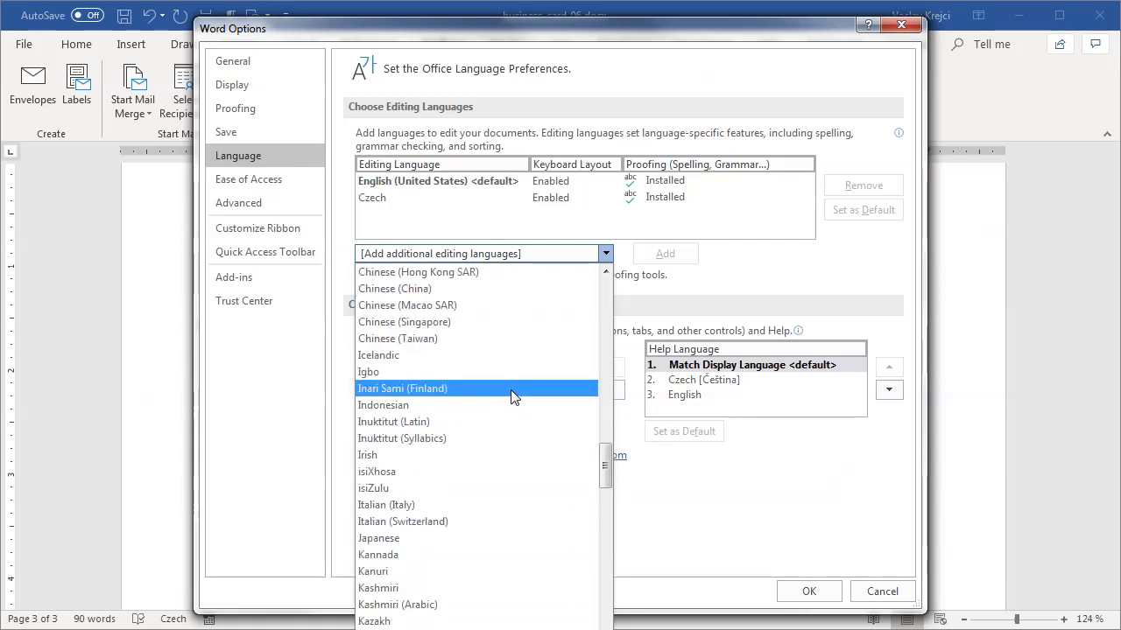
pyautogui.click(412, 536)
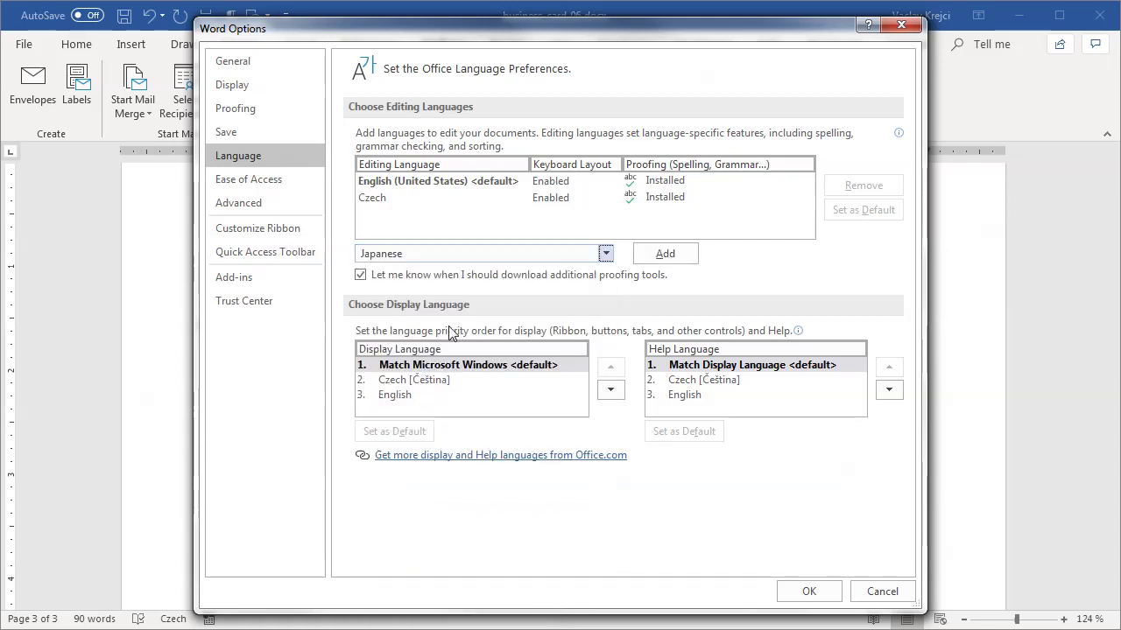
pyautogui.click(653, 261)
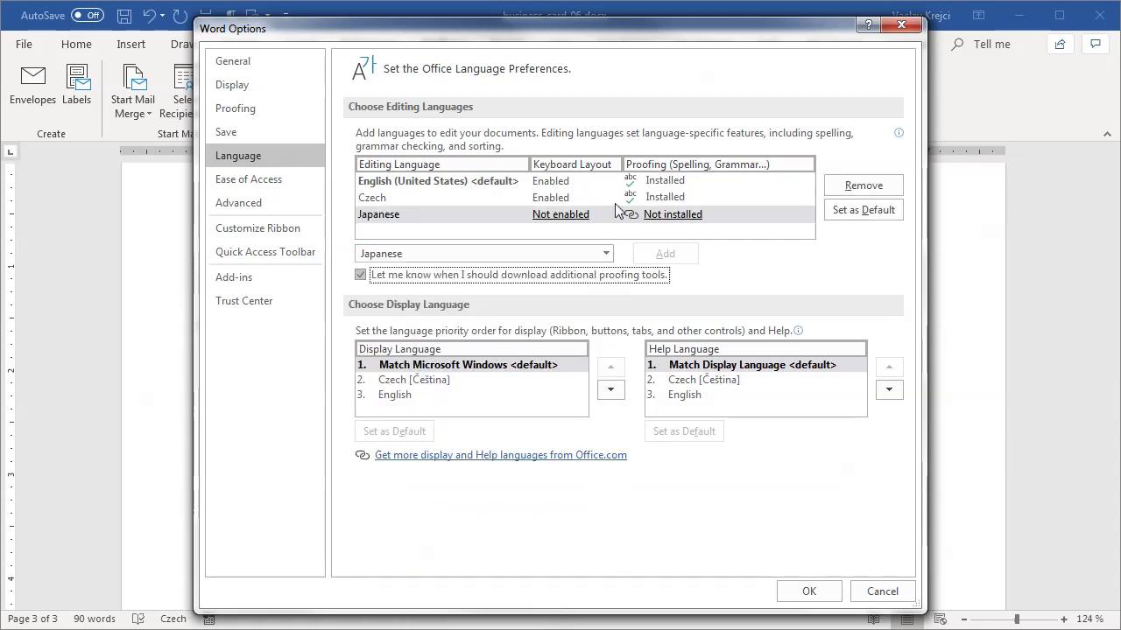
pyautogui.click(786, 595)
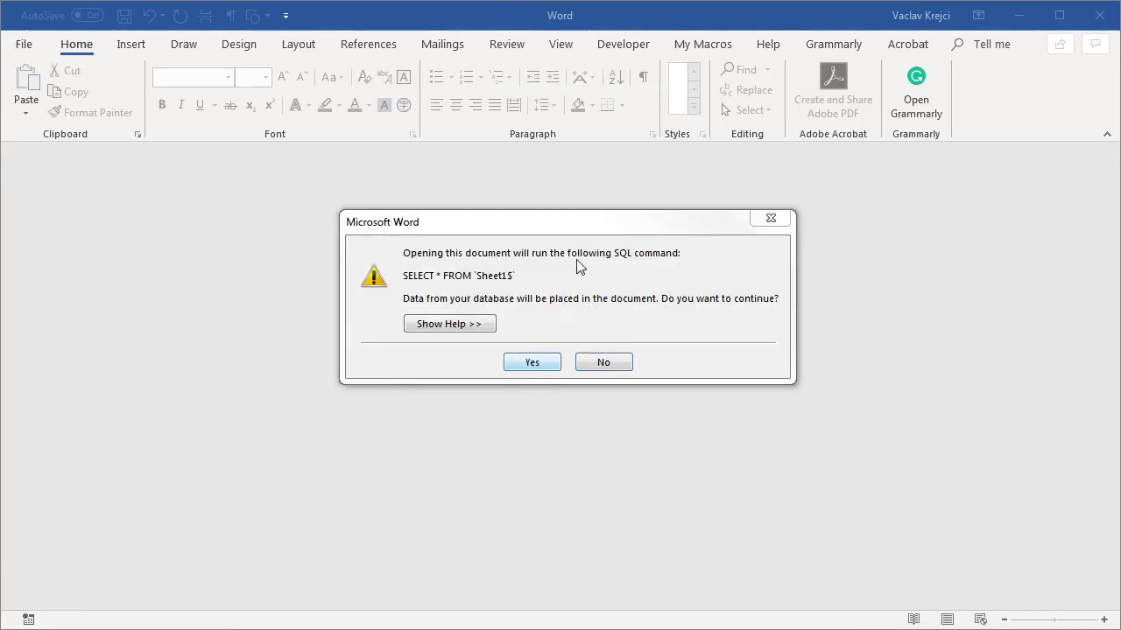
# Read the help for the document's SQL command prompt and allow the database data to load
pyautogui.click(585, 226)
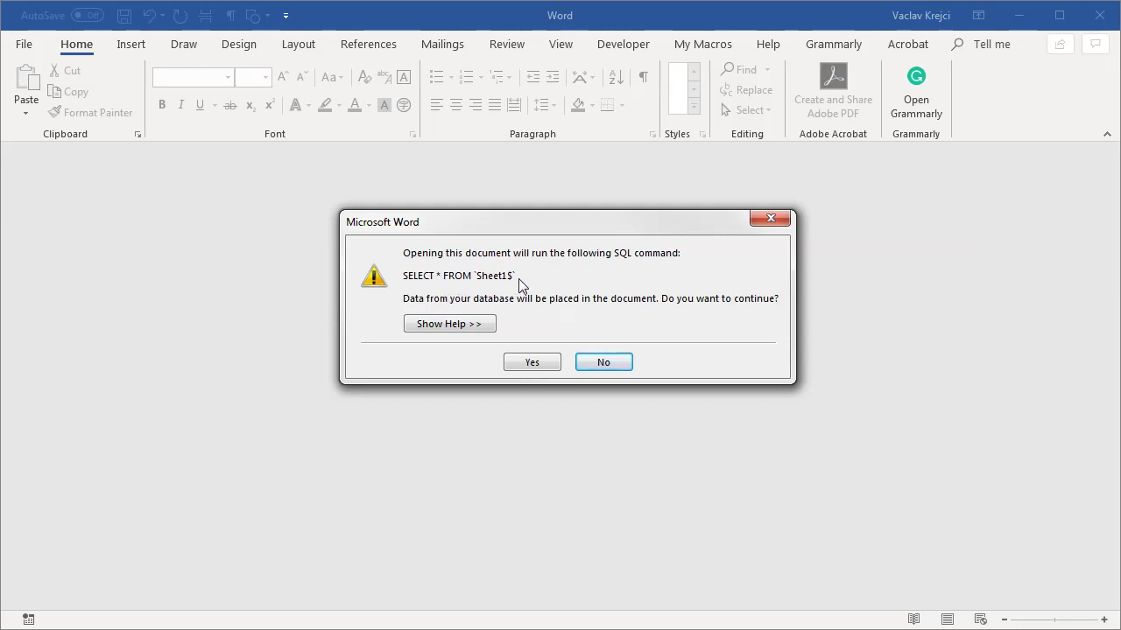
pyautogui.click(448, 326)
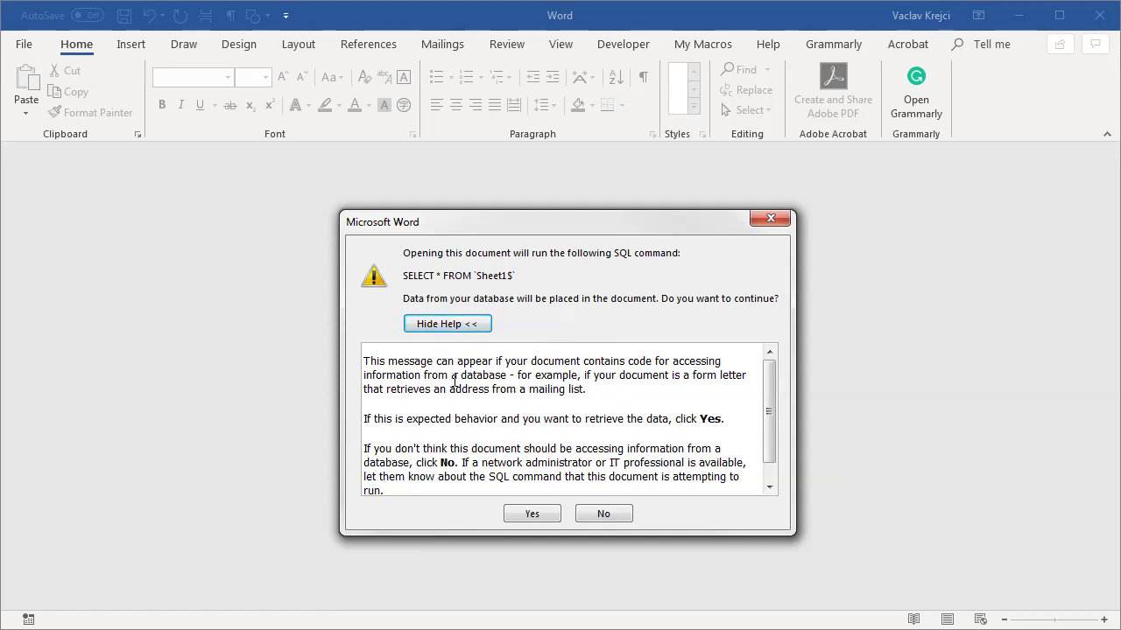
pyautogui.moveTo(577, 377); pyautogui.dragTo(743, 382)
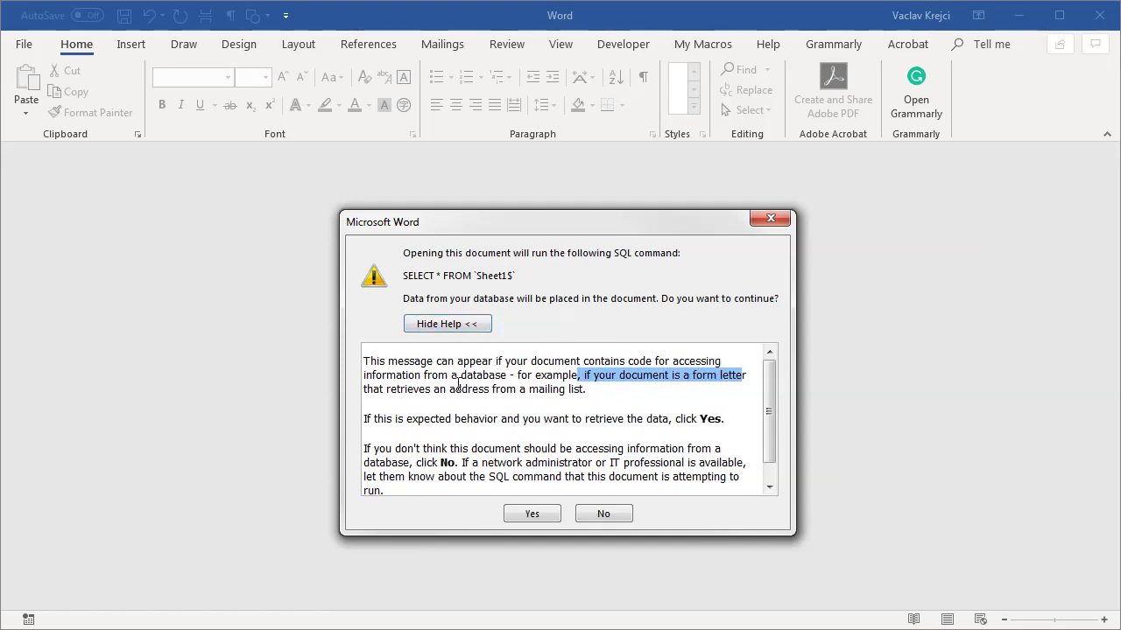
pyautogui.moveTo(450, 376); pyautogui.dragTo(596, 391)
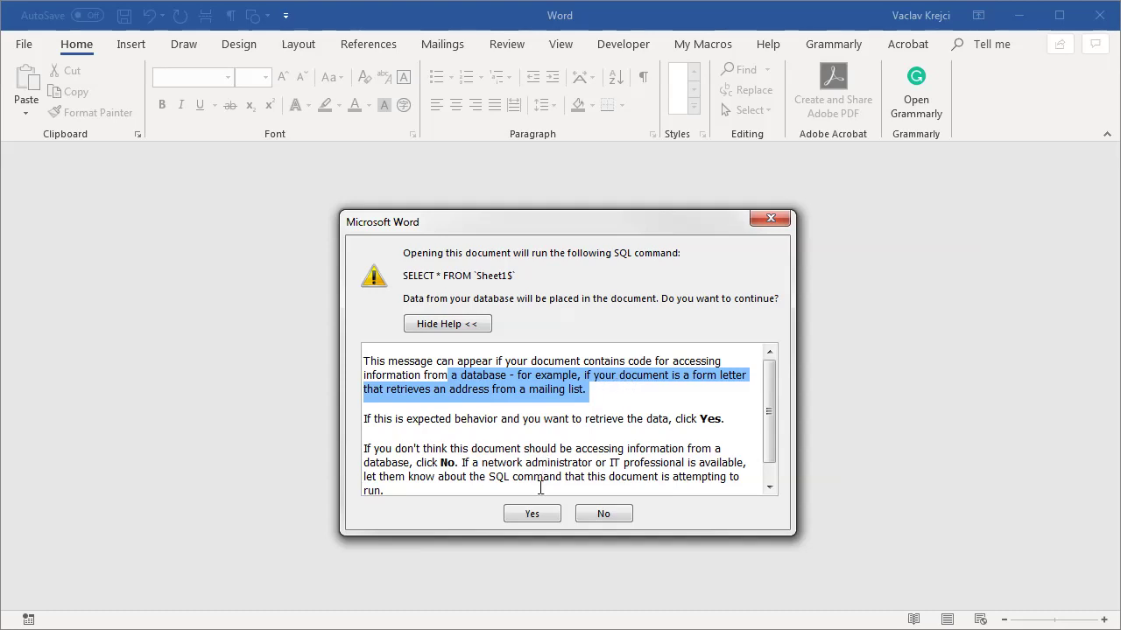
pyautogui.click(532, 515)
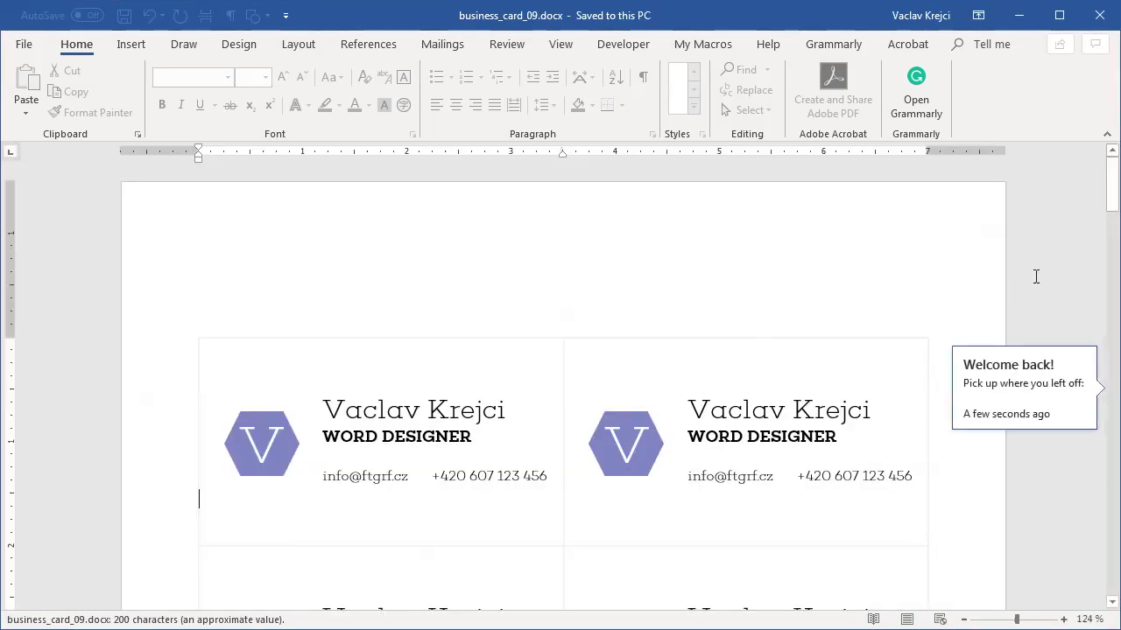
# Delete the email text and the QR code from page 3 of the business card document
pyautogui.moveTo(1108, 188); pyautogui.dragTo(1088, 513)
pyautogui.click(433, 446)
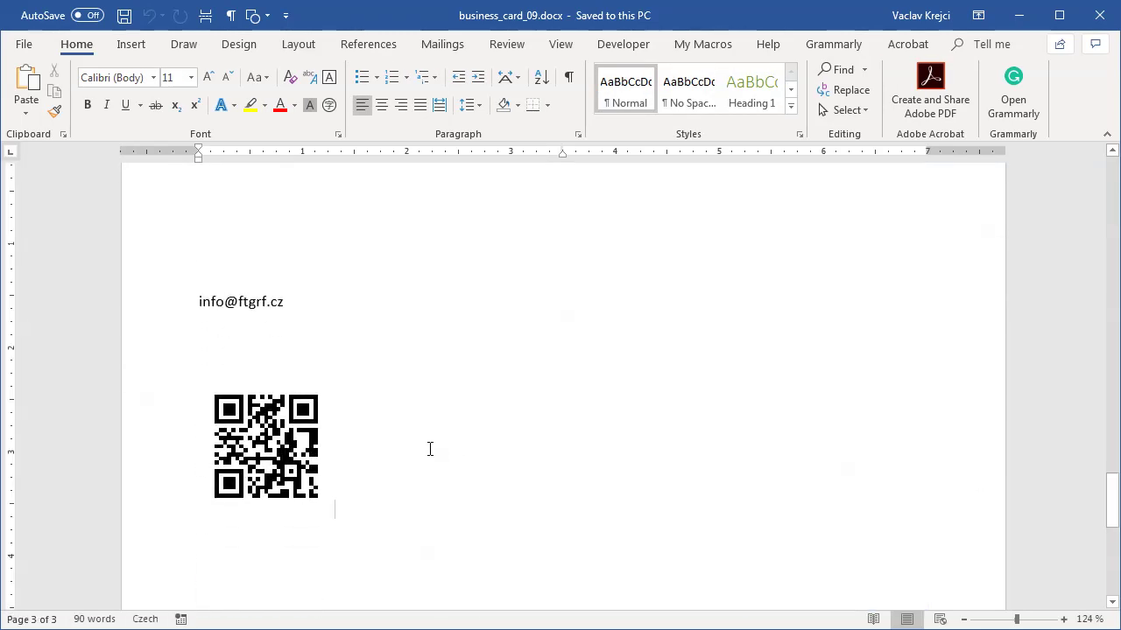
pyautogui.hotkey('shift', 'Up')
pyautogui.hotkey('shift', 'Up')
pyautogui.hotkey('shift', 'Up')
pyautogui.hotkey('shift', 'Up')
pyautogui.press('BackSpace')
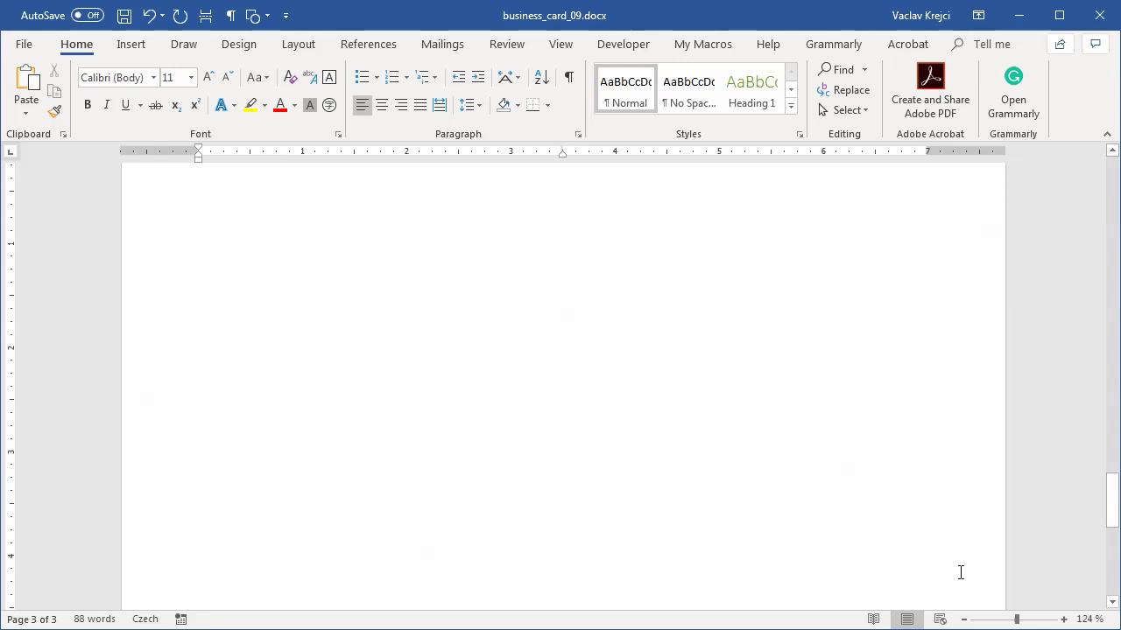
# Check the proofing languages listed for the text and leave the language setting as it is
pyautogui.click(996, 620)
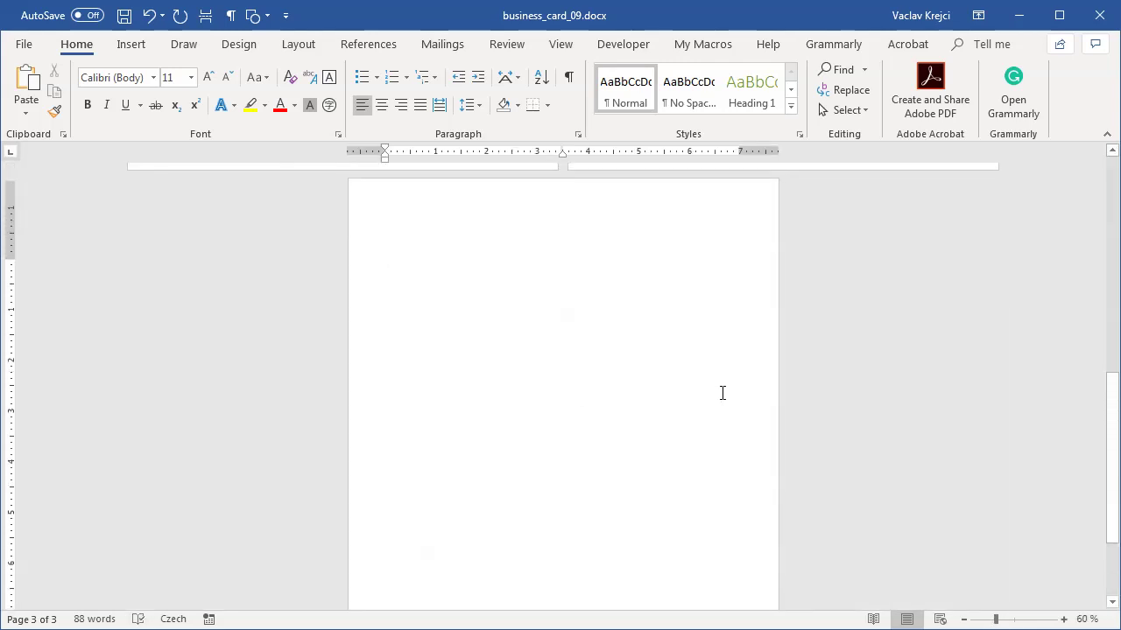
pyautogui.click(173, 619)
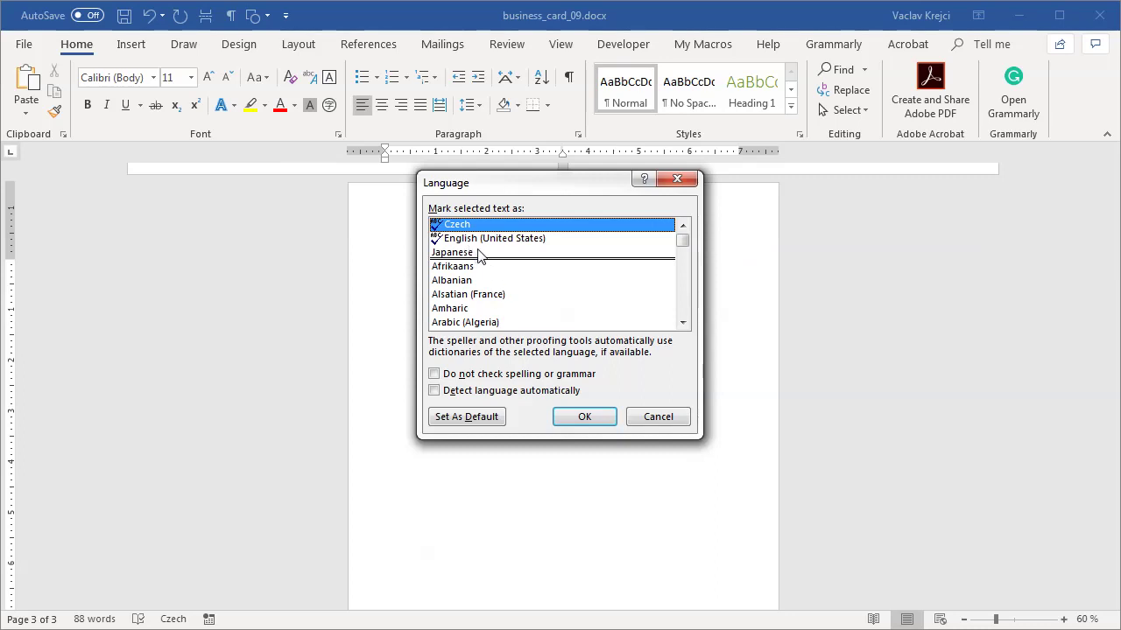
pyautogui.click(637, 418)
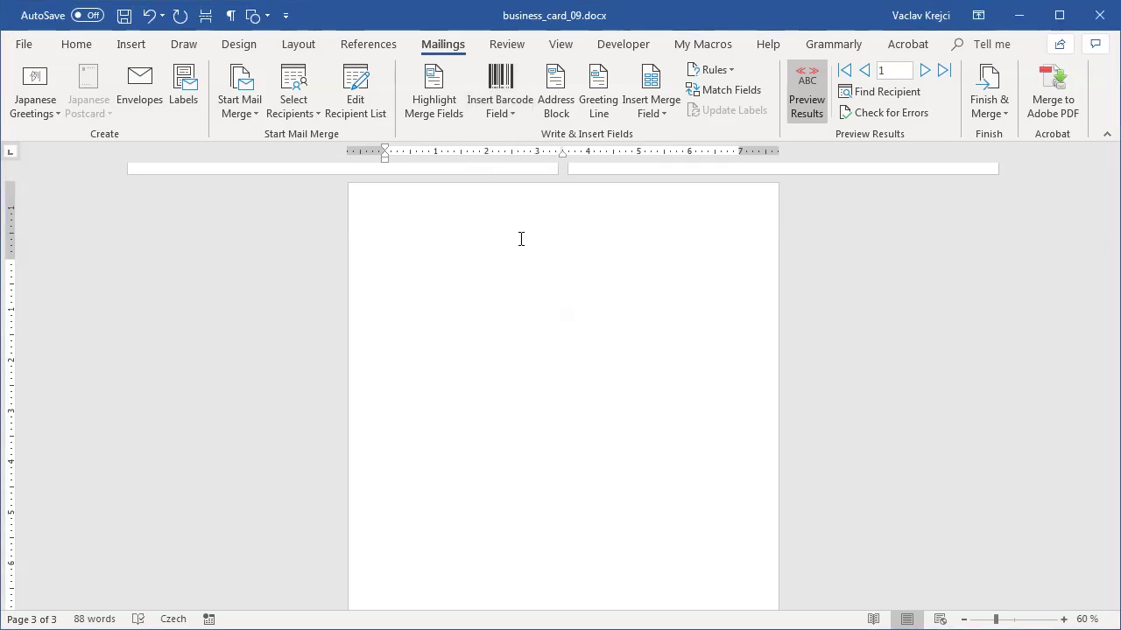
# Insert a QR Code barcode field for Email on page 3, choosing it from all barcode types, and delete it again
pyautogui.click(504, 112)
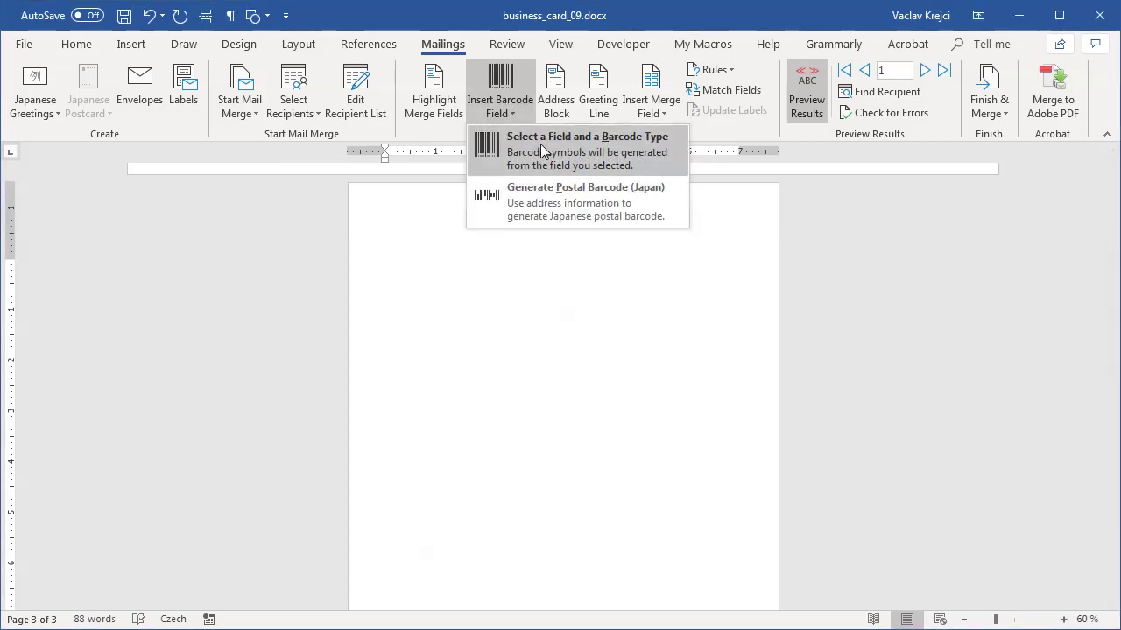
pyautogui.click(537, 145)
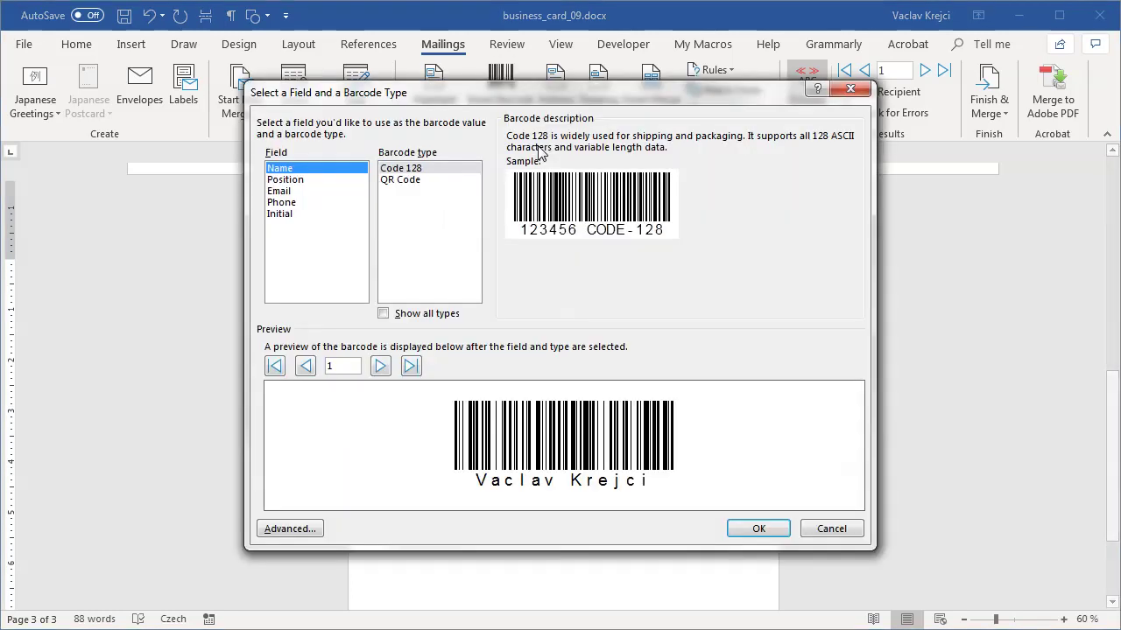
pyautogui.click(301, 191)
pyautogui.click(418, 180)
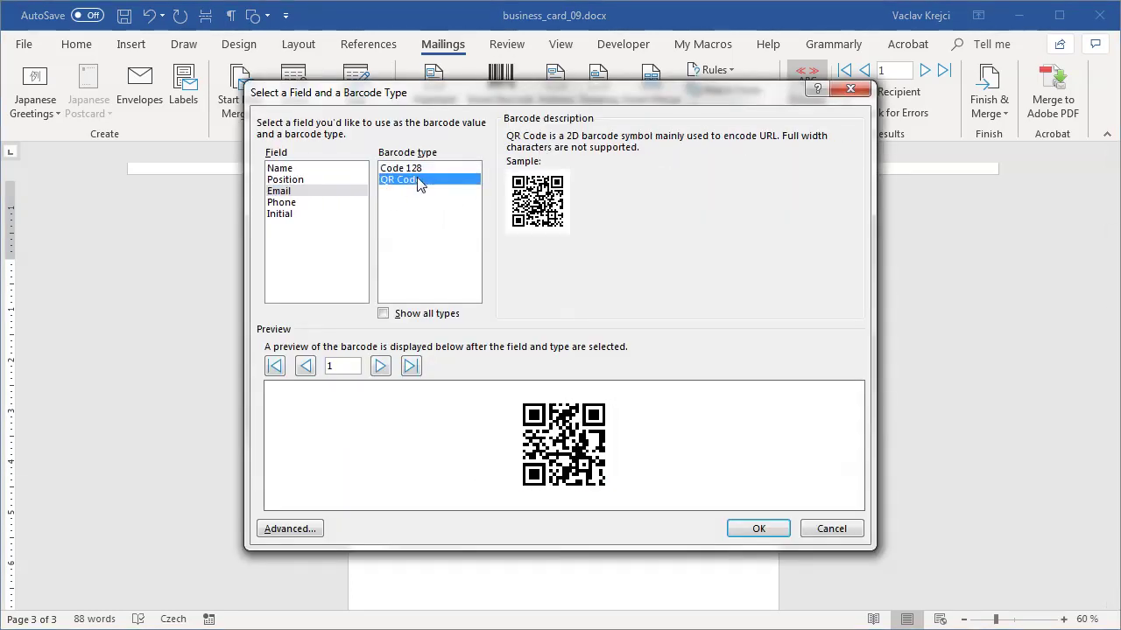
pyautogui.click(396, 313)
pyautogui.click(412, 239)
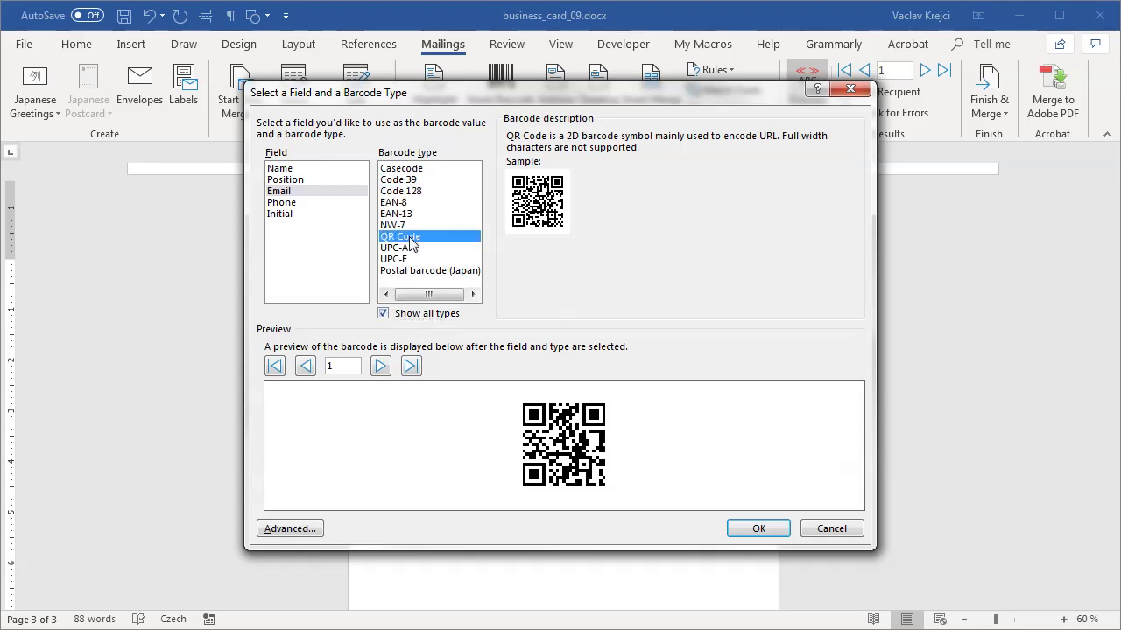
pyautogui.click(756, 525)
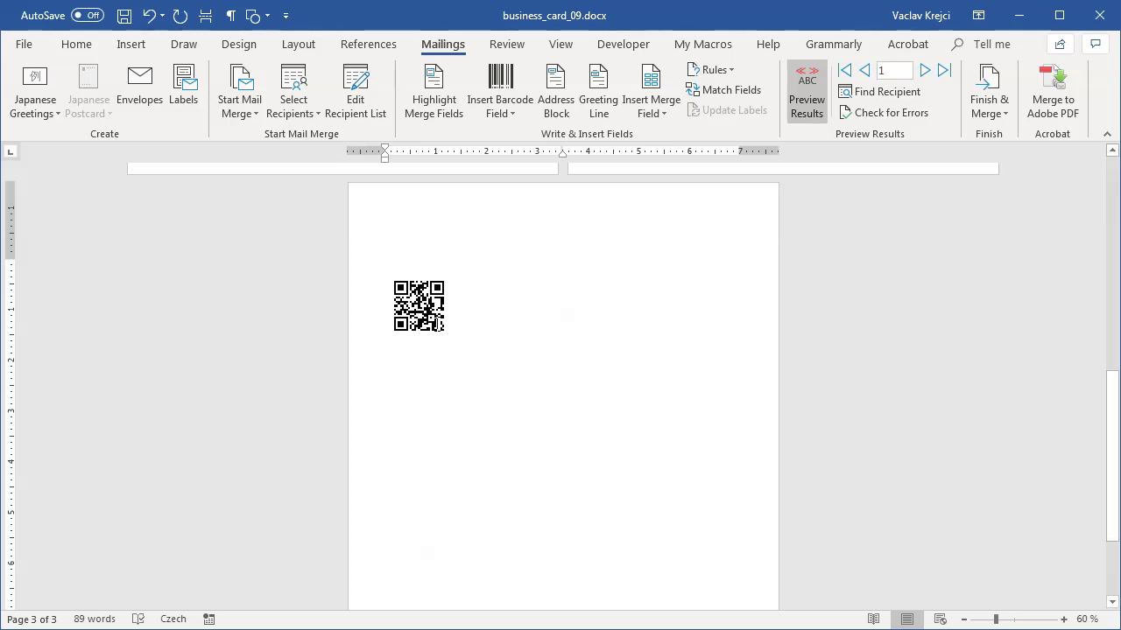
pyautogui.moveTo(393, 326); pyautogui.dragTo(458, 328)
pyautogui.press('Delete')
# Delete all the purple card backs on page 2 except the first one
pyautogui.scroll(3, 593, 363)
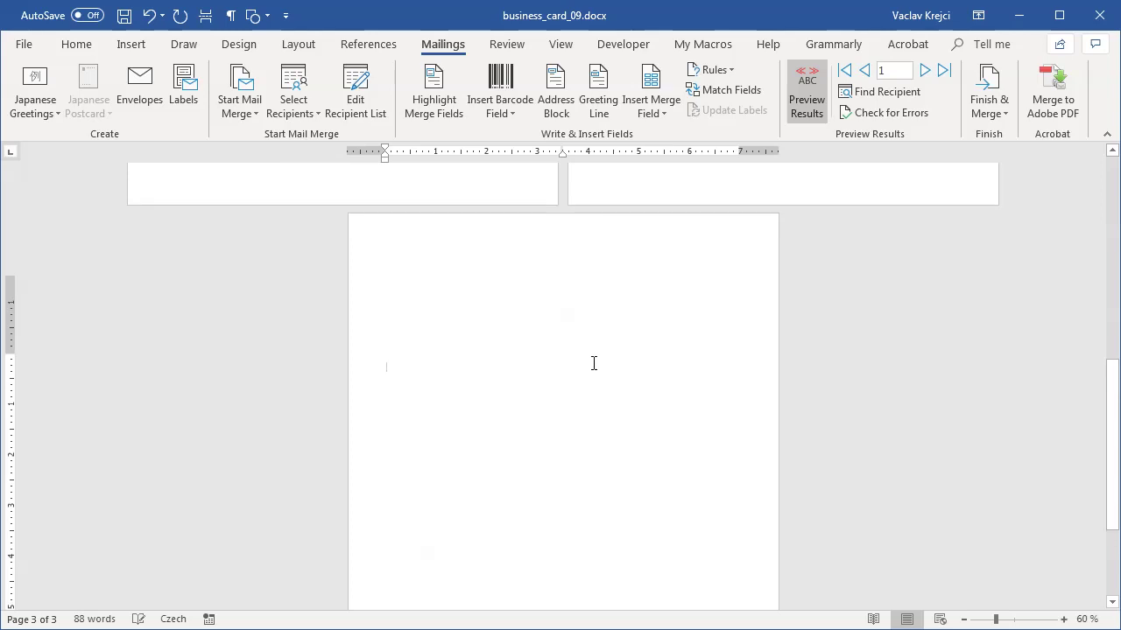
pyautogui.scroll(2, 583, 369)
pyautogui.scroll(6, 958, 462)
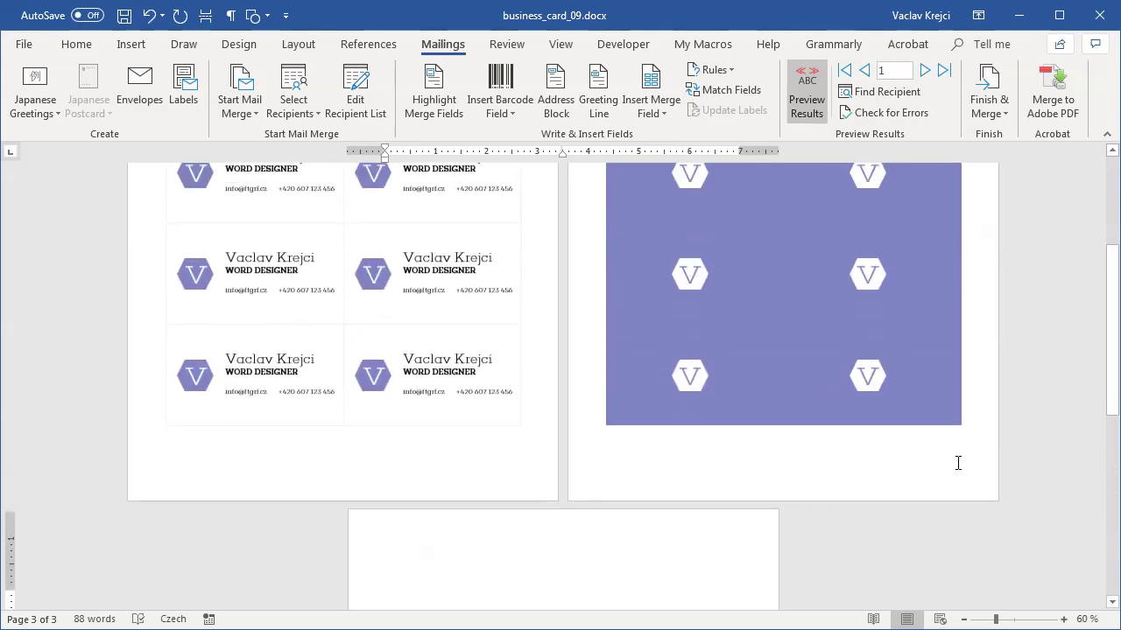
pyautogui.moveTo(983, 518); pyautogui.dragTo(606, 263)
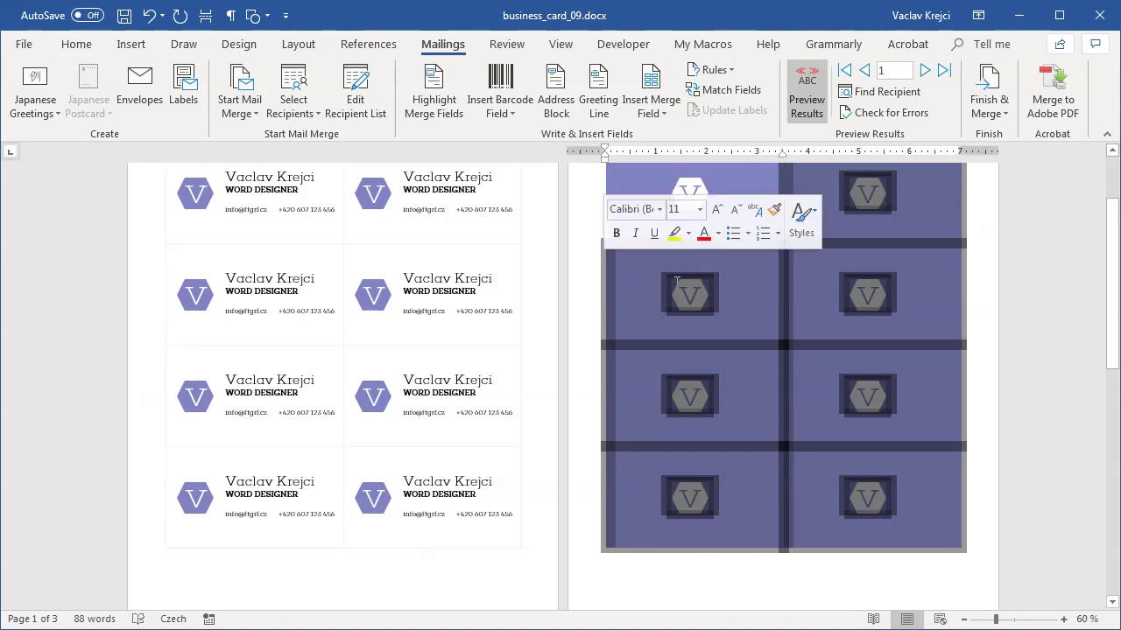
pyautogui.press('Delete')
# List the objects of the remaining card back in the Selection pane and select Hexagon 55
pyautogui.keyDown('ctrl'); pyautogui.scroll(6, 806, 438); pyautogui.keyUp('ctrl')
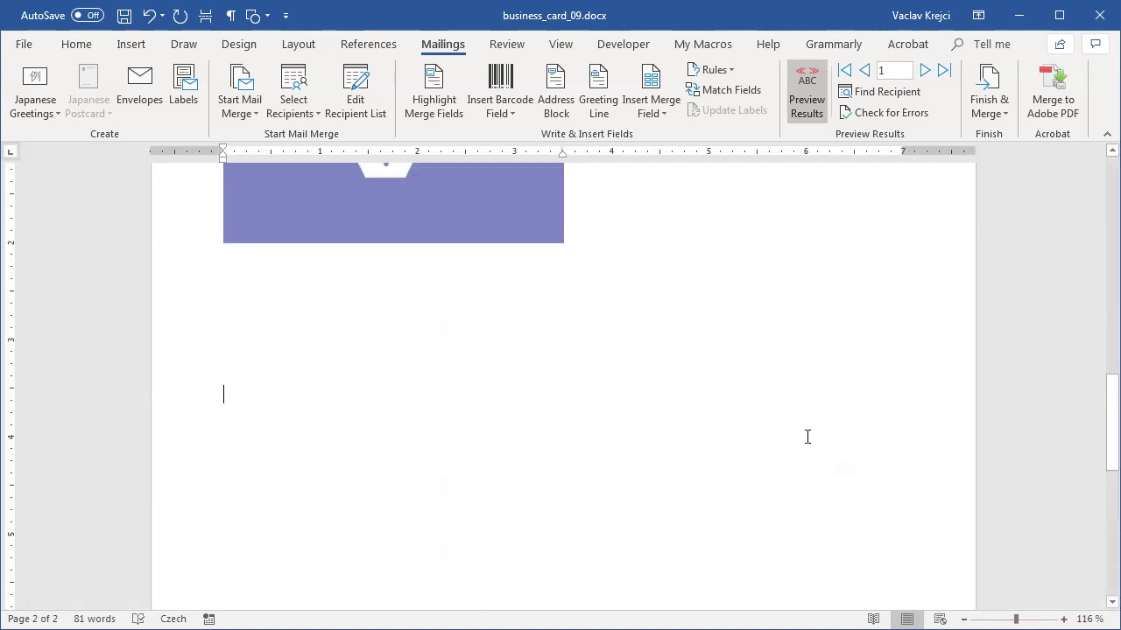
pyautogui.scroll(3, 814, 433)
pyautogui.scroll(-1, 817, 429)
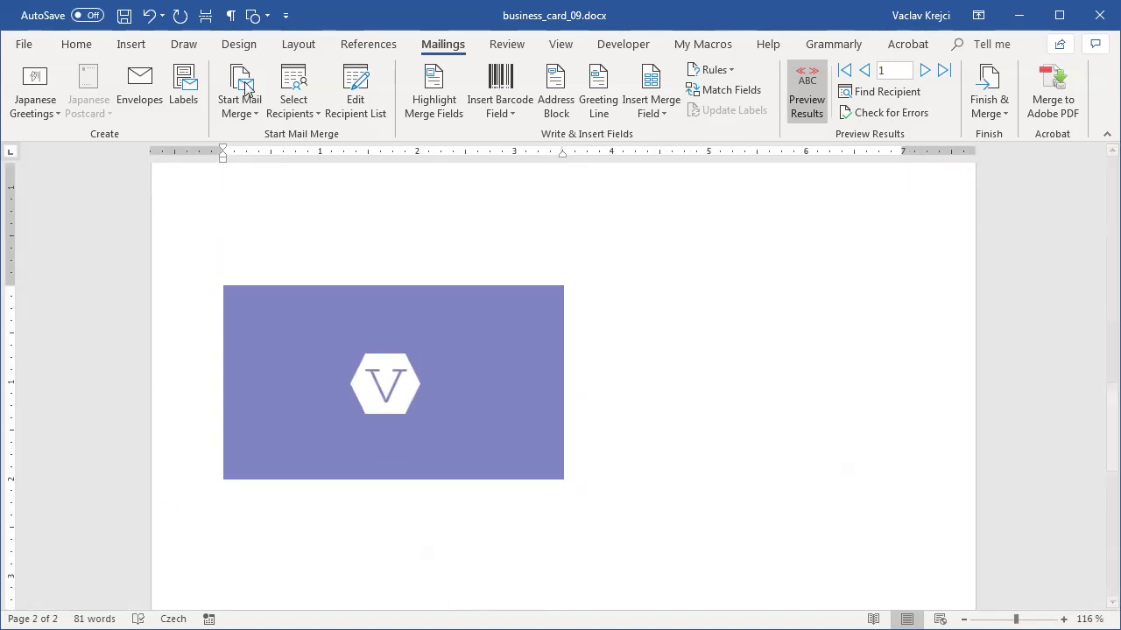
pyautogui.click(76, 43)
pyautogui.click(845, 110)
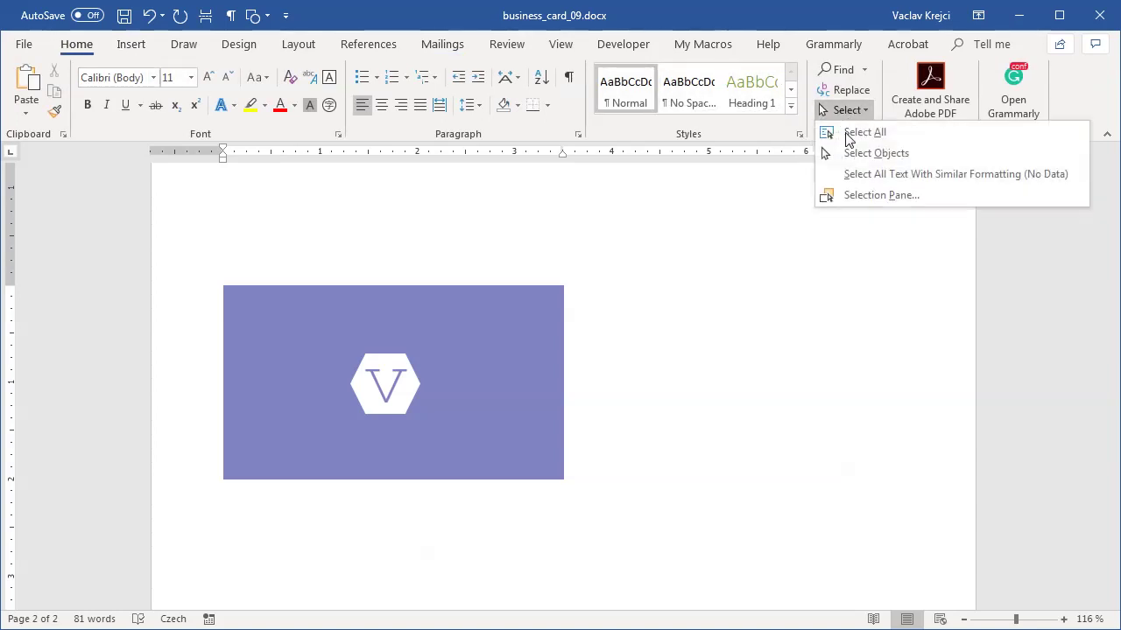
pyautogui.click(876, 193)
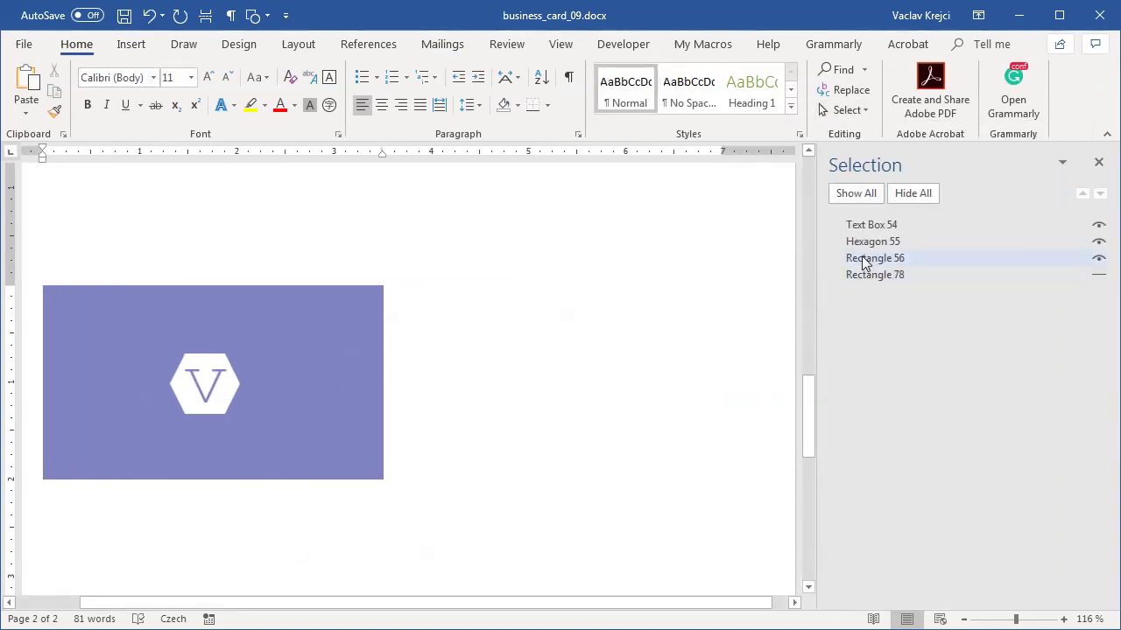
pyautogui.click(860, 258)
pyautogui.click(871, 245)
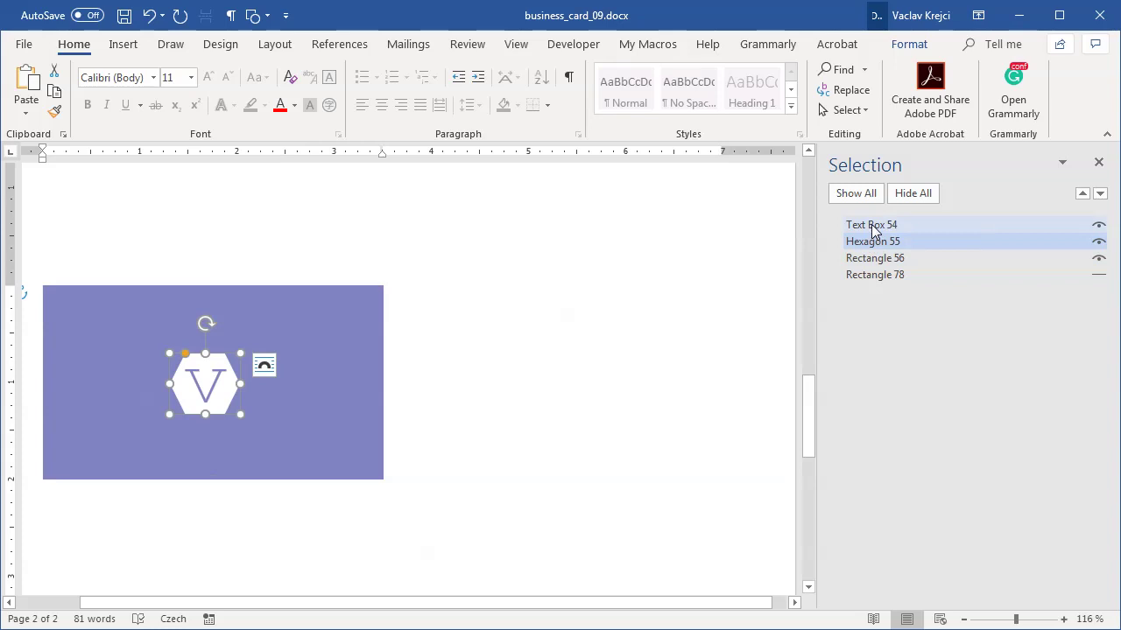
pyautogui.click(872, 226)
pyautogui.click(893, 242)
# Enlarge the white hexagon around its centre to about three quarters of the card's height, and place the cursor after the V
pyautogui.moveTo(169, 353); pyautogui.dragTo(132, 311)
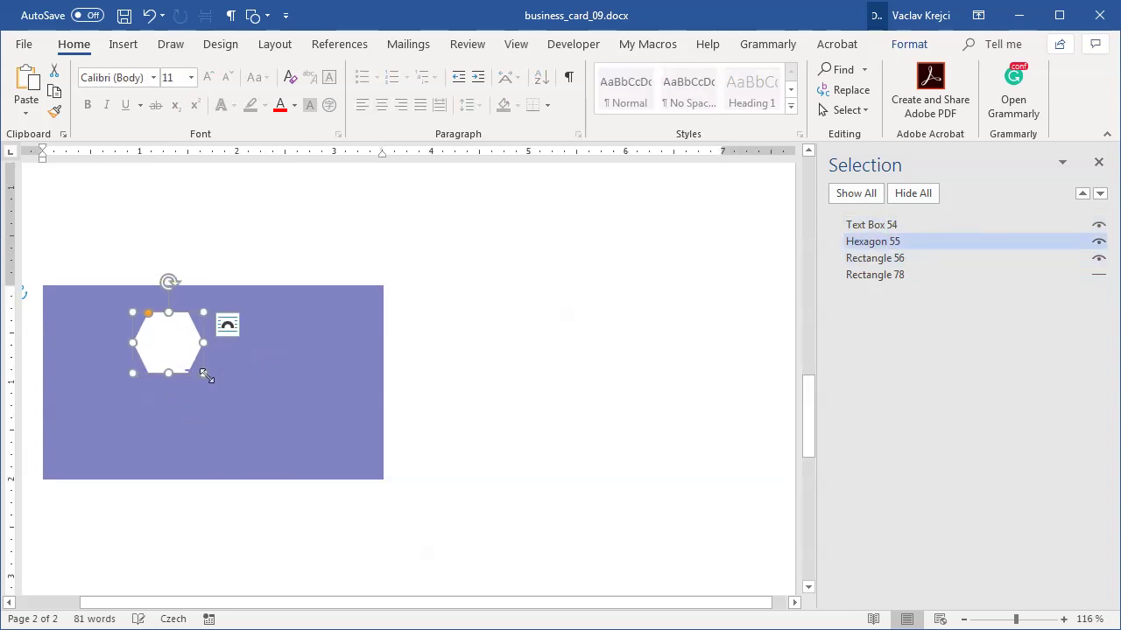
pyautogui.moveTo(240, 414); pyautogui.dragTo(241, 443)
pyautogui.click(219, 359)
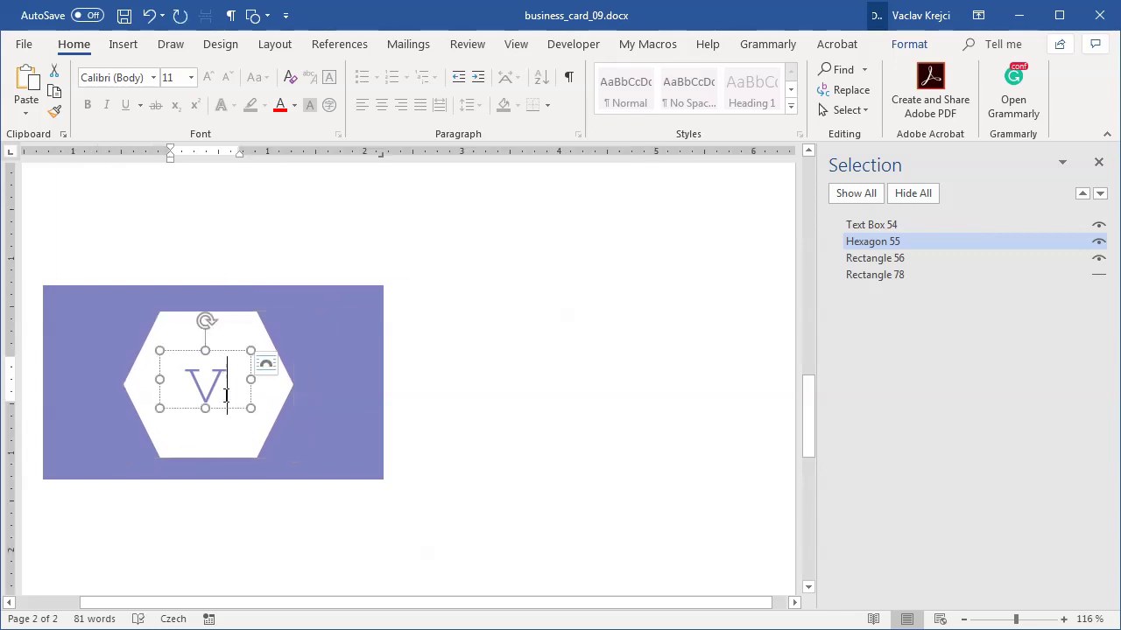
# Enlarge the text box to cover nearly the whole white hexagon and delete the letter V from it
pyautogui.doubleClick(219, 359)
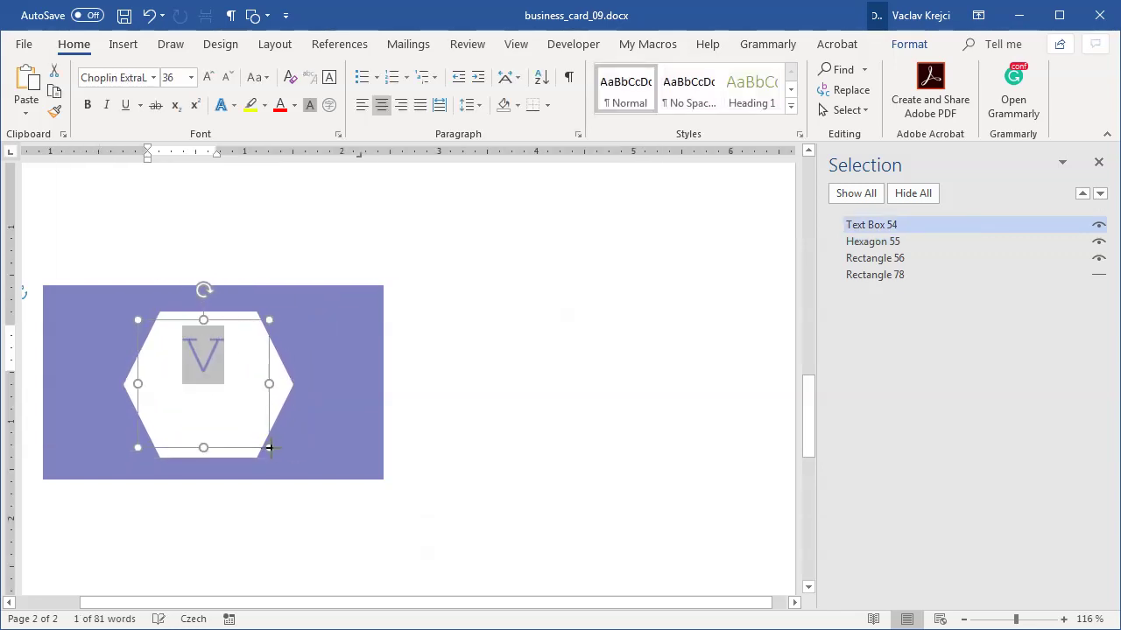
pyautogui.press('Left')
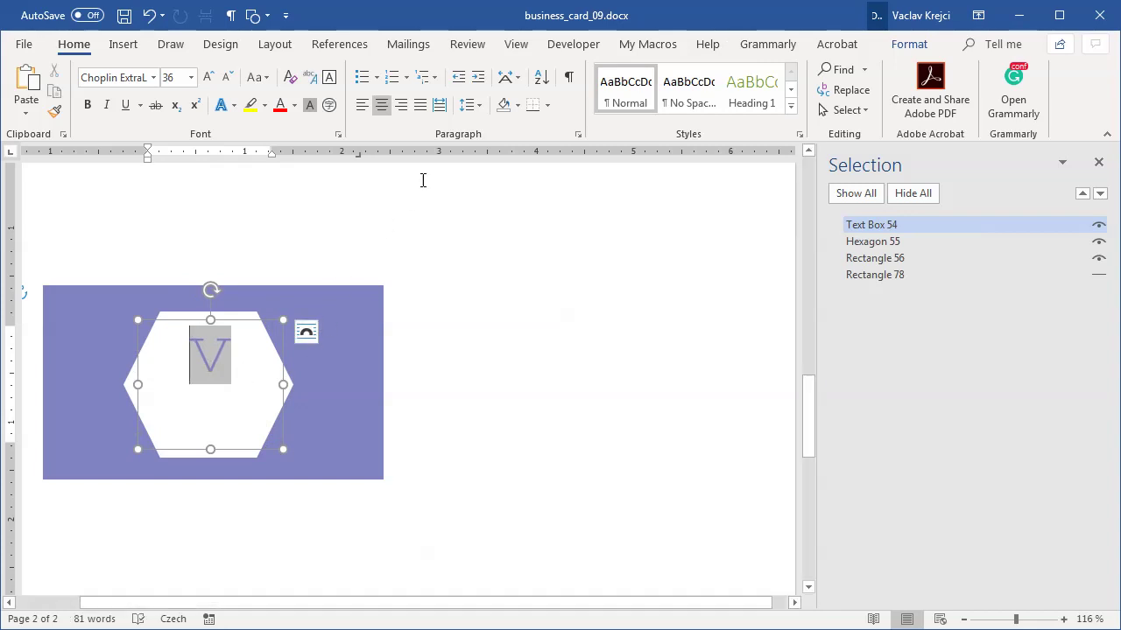
pyautogui.click(408, 45)
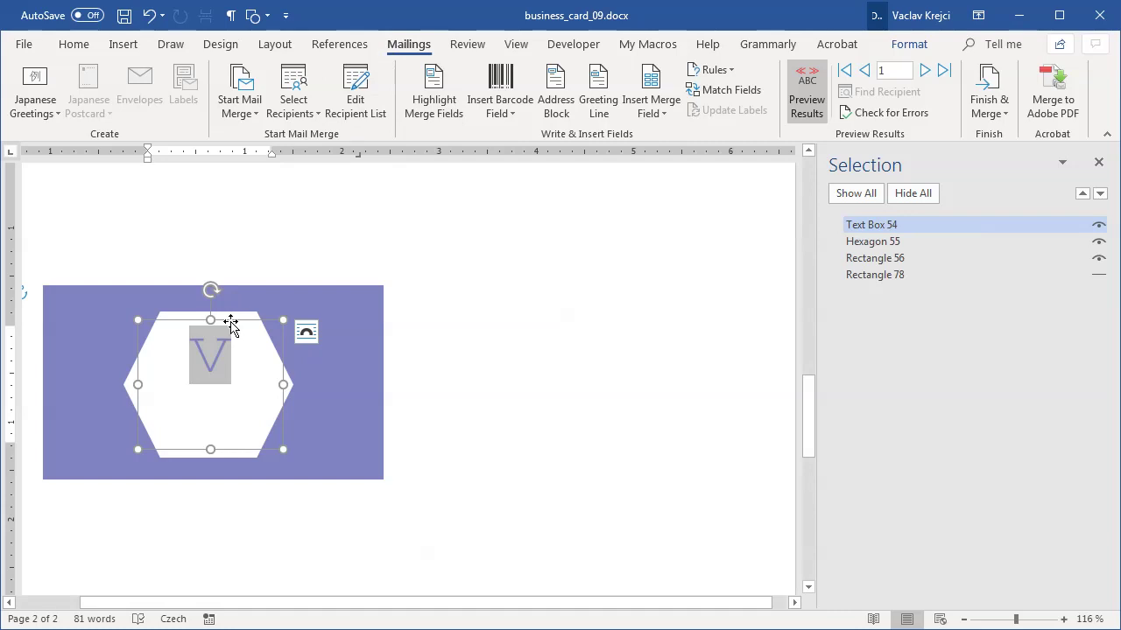
pyautogui.moveTo(230, 324); pyautogui.dragTo(229, 438)
pyautogui.press('Delete')
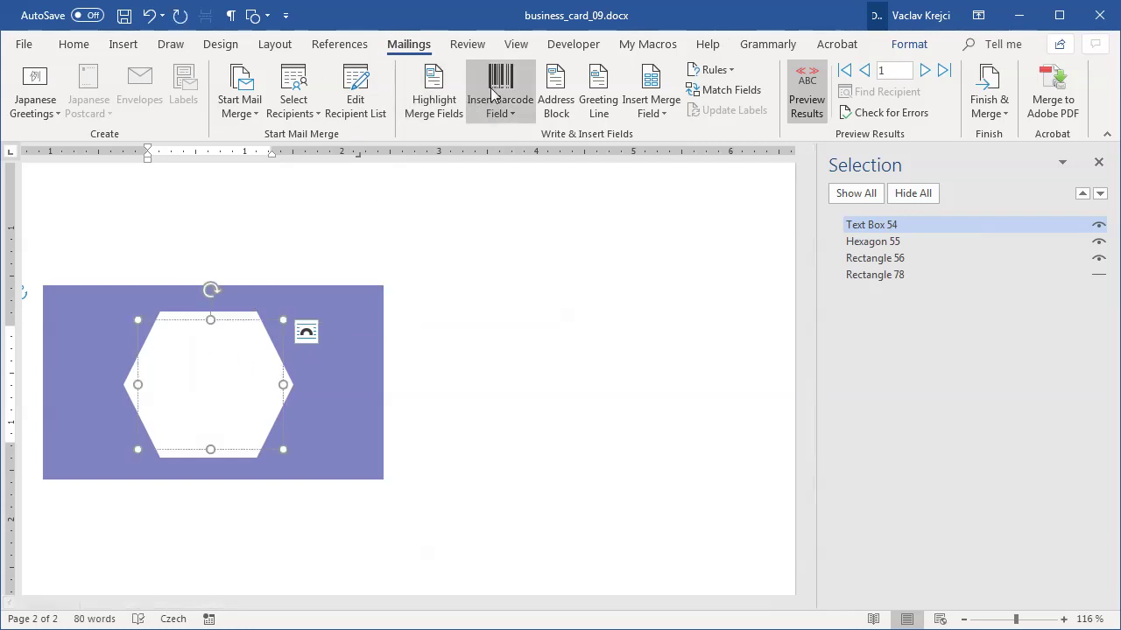
# Insert a QR Code barcode field for Email in the emptied text box, and shift the box slightly to the left
pyautogui.click(493, 92)
pyautogui.click(503, 142)
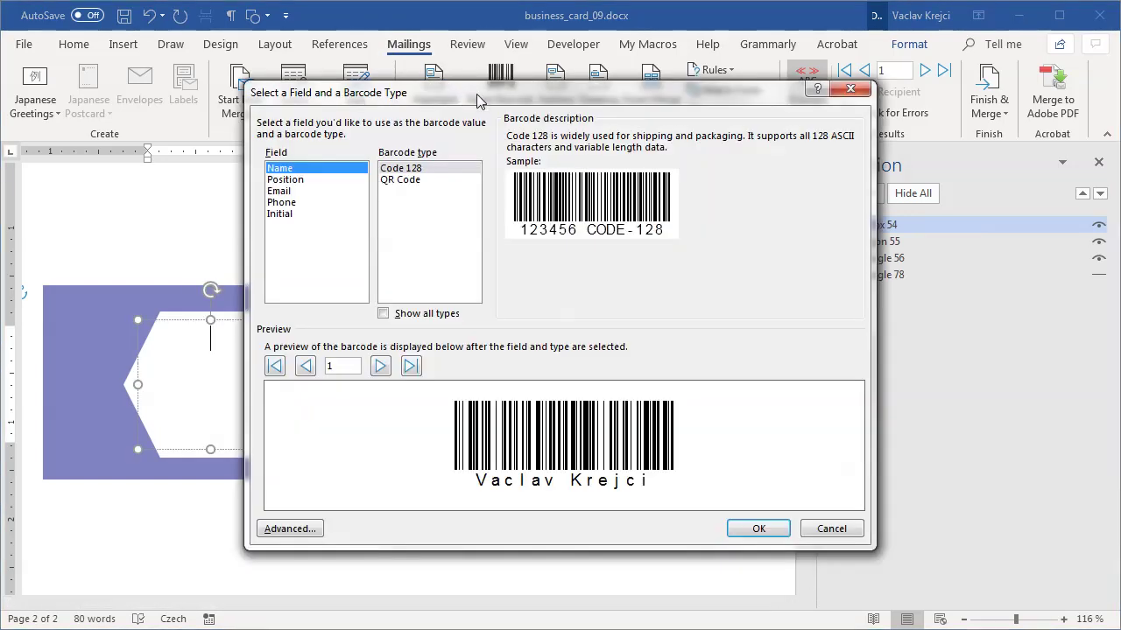
pyautogui.click(370, 190)
pyautogui.click(452, 179)
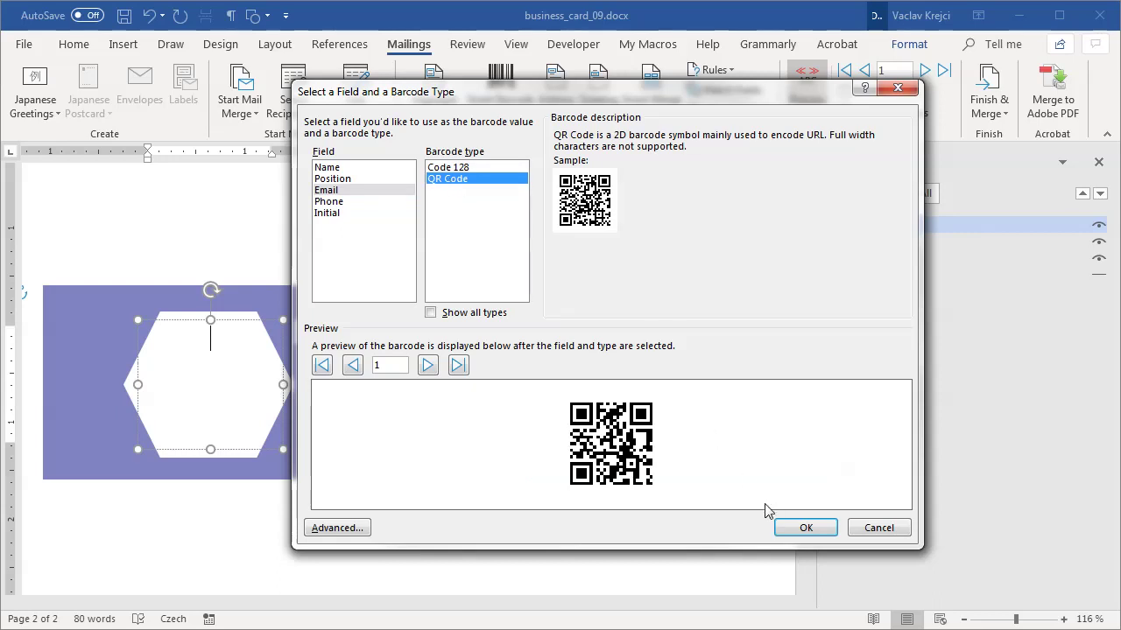
pyautogui.click(791, 526)
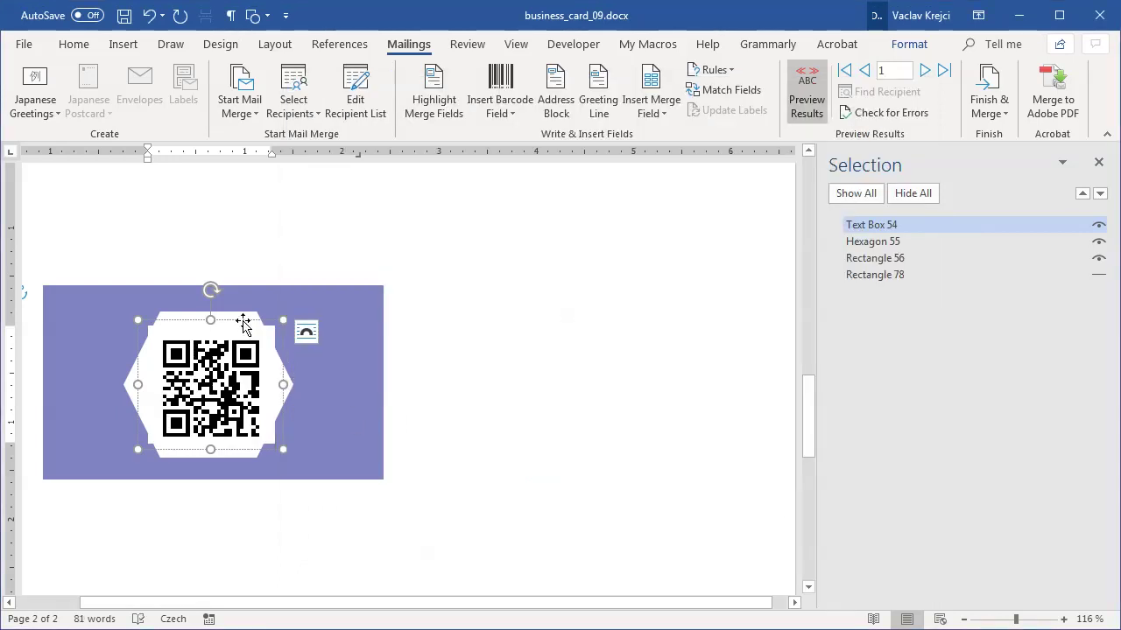
pyautogui.moveTo(243, 324); pyautogui.dragTo(238, 323)
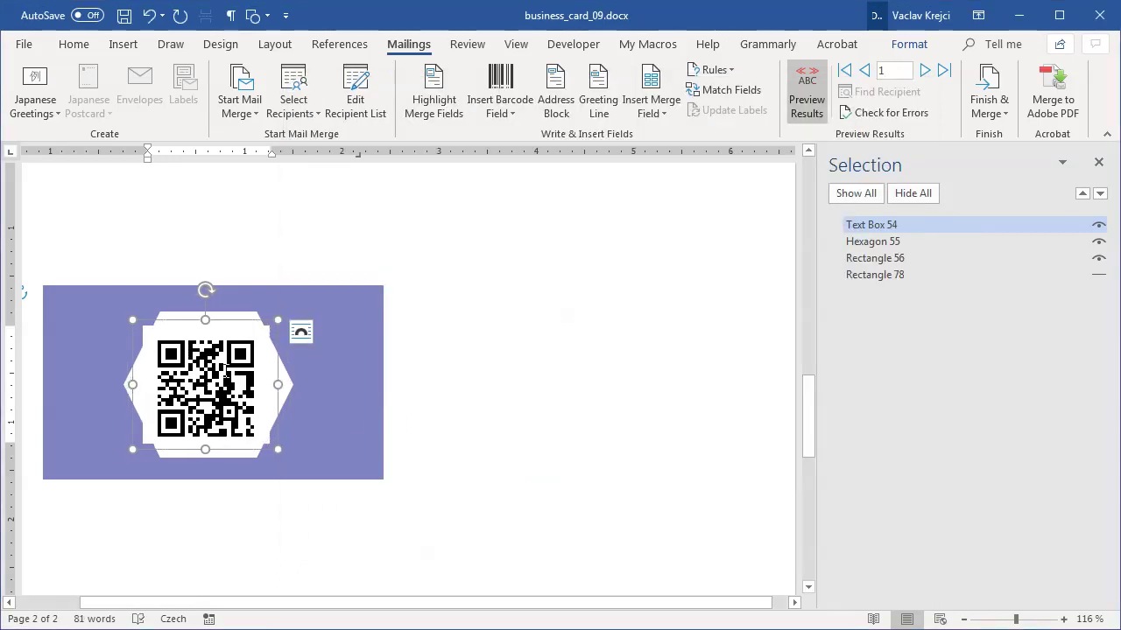
pyautogui.click(513, 109)
pyautogui.click(526, 144)
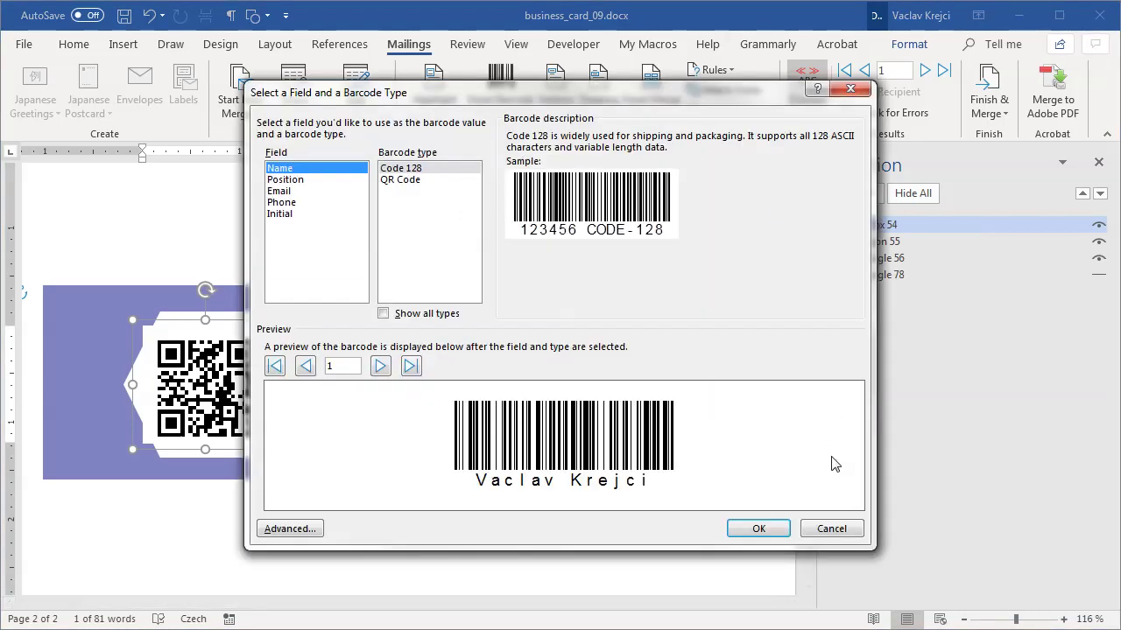
pyautogui.click(843, 528)
# Open the QR code barcode field on the card back for editing, together with its advanced options
pyautogui.click(248, 355)
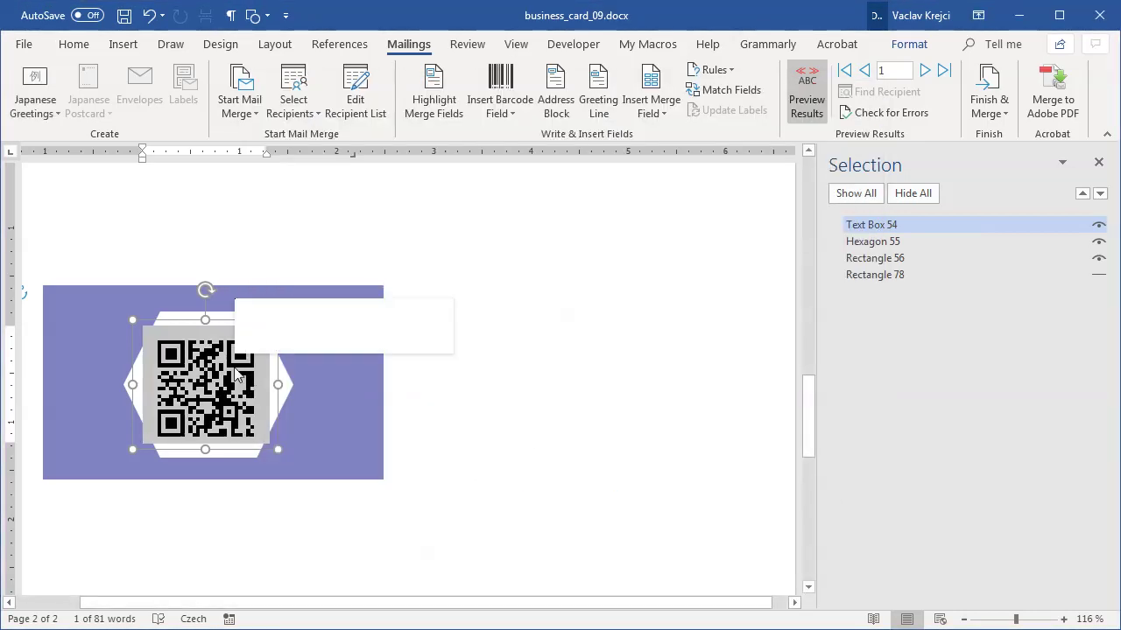
pyautogui.rightClick(234, 374)
pyautogui.click(331, 489)
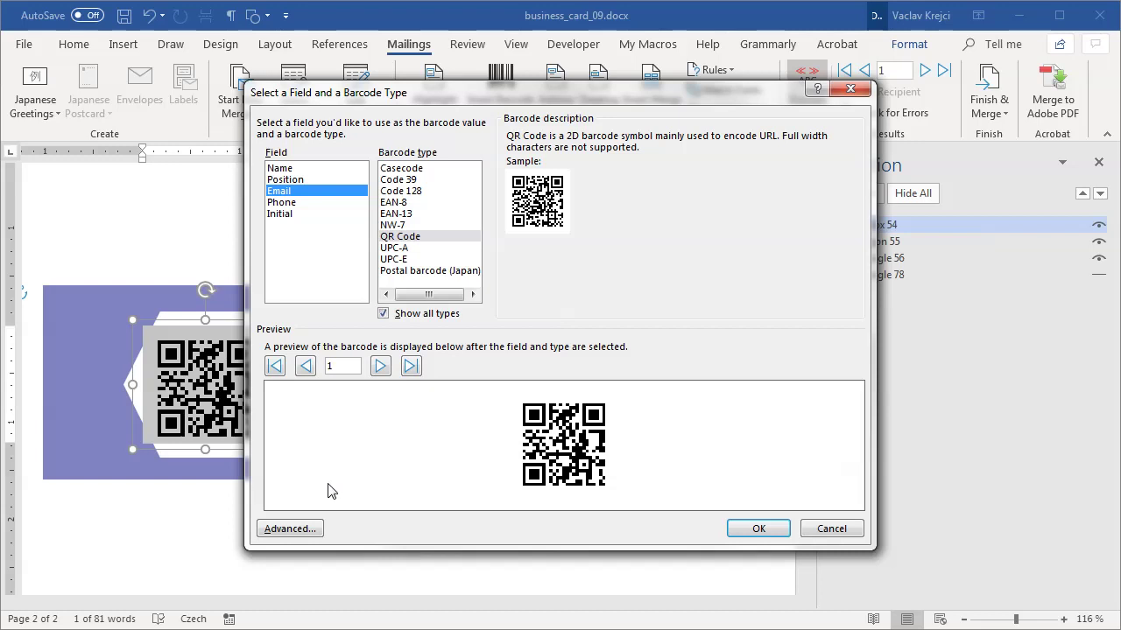
pyautogui.click(317, 530)
# Change the QR code's foreground to a custom dark purple-blue that suits the card's purple background
pyautogui.click(544, 372)
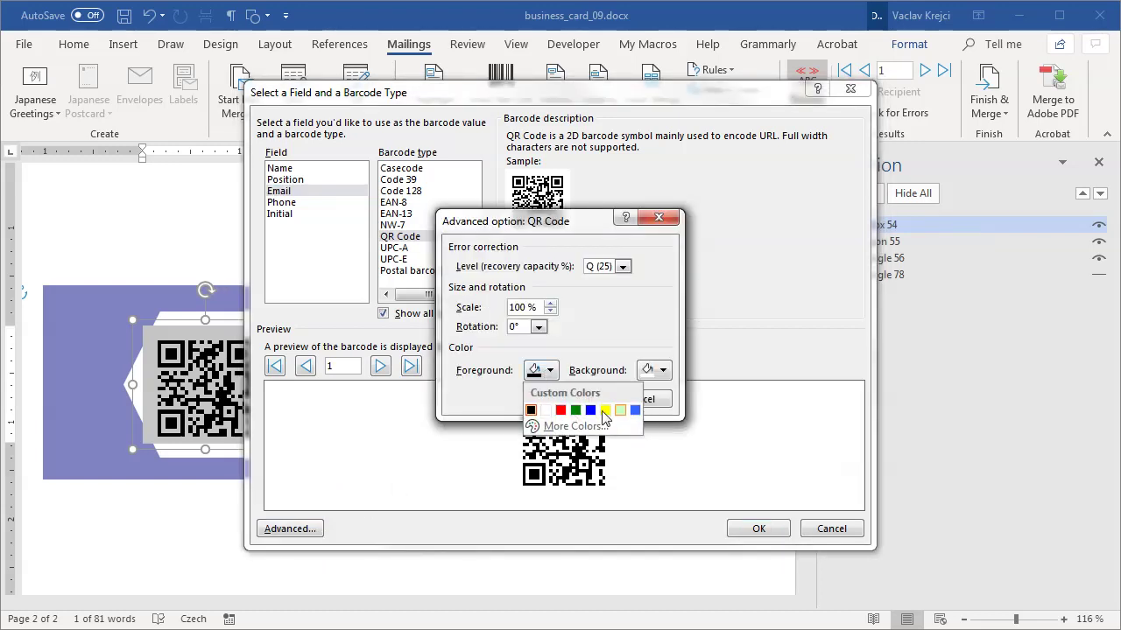
pyautogui.click(546, 429)
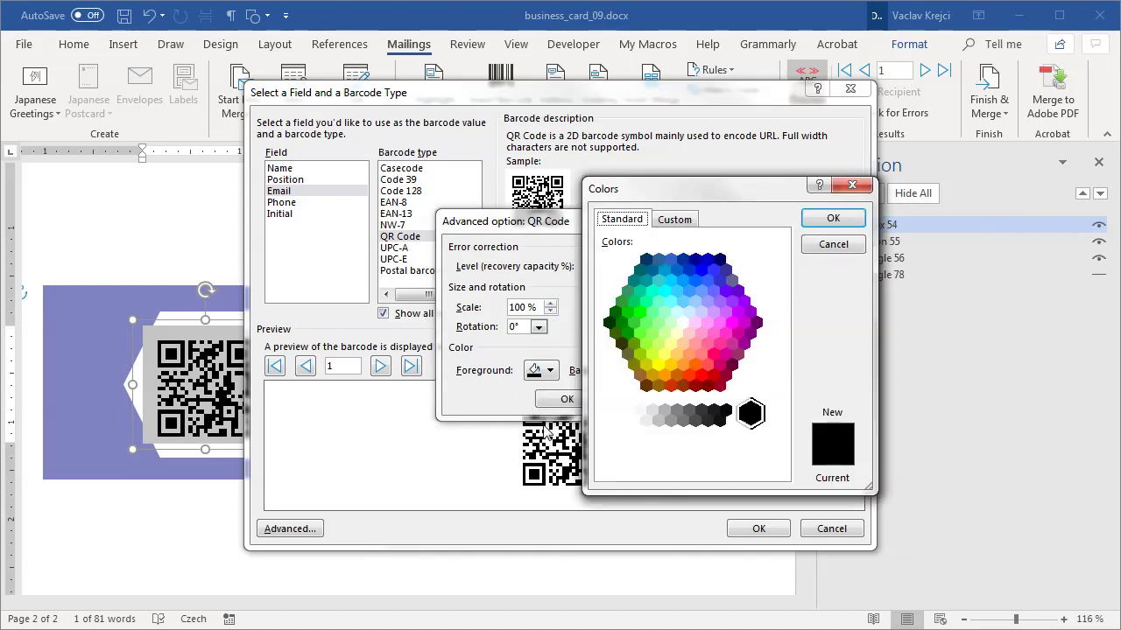
pyautogui.click(732, 281)
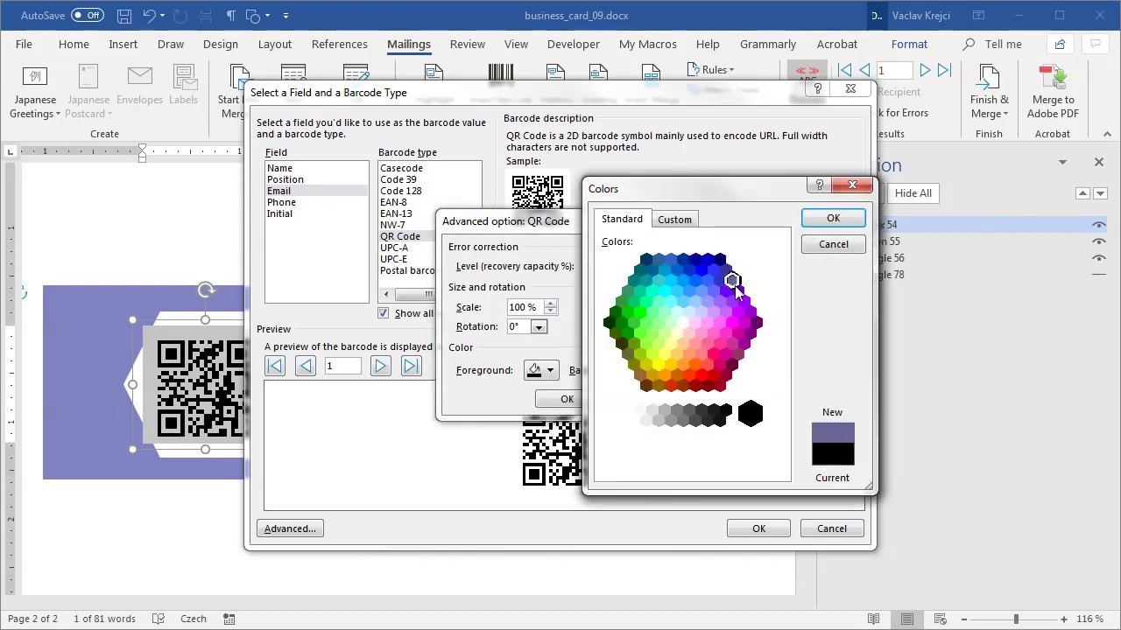
pyautogui.click(675, 220)
pyautogui.click(769, 322)
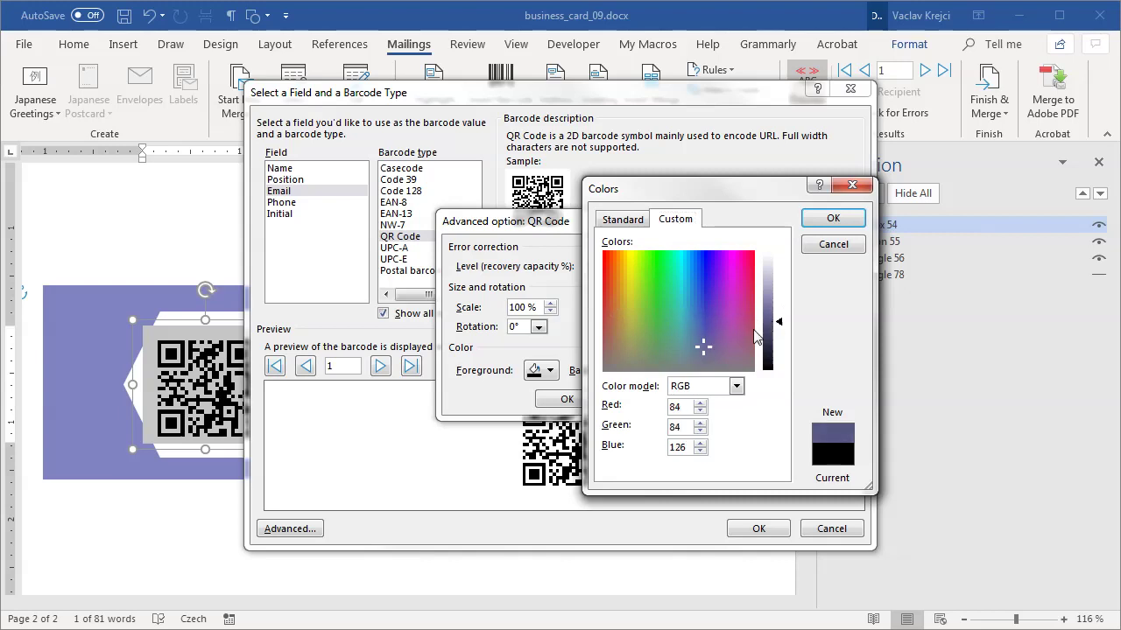
pyautogui.click(695, 347)
pyautogui.moveTo(773, 325); pyautogui.dragTo(774, 337)
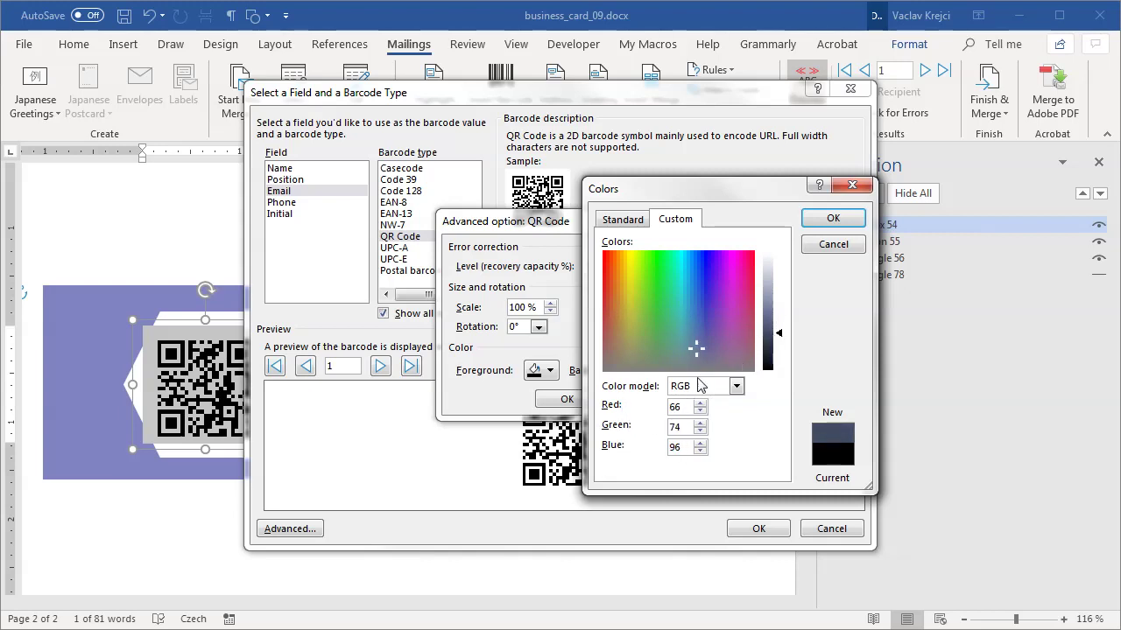
pyautogui.click(697, 333)
pyautogui.click(833, 218)
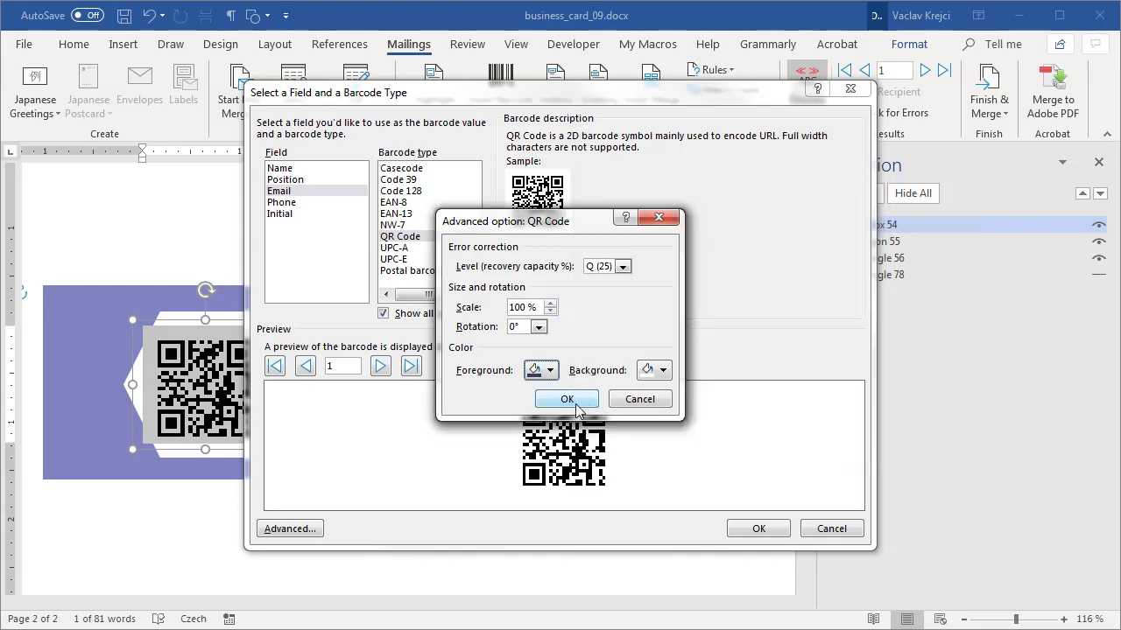
pyautogui.click(573, 402)
pyautogui.click(754, 528)
# Try moving the white hexagon slightly down on the enlarged page view, and undo the move
pyautogui.click(294, 383)
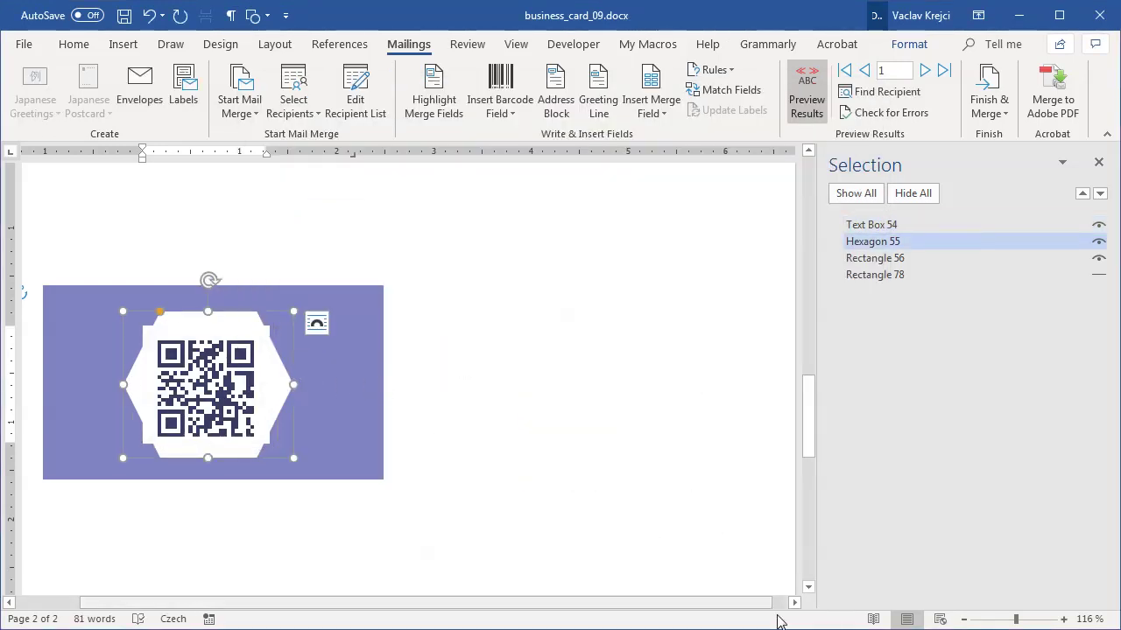
pyautogui.click(1022, 619)
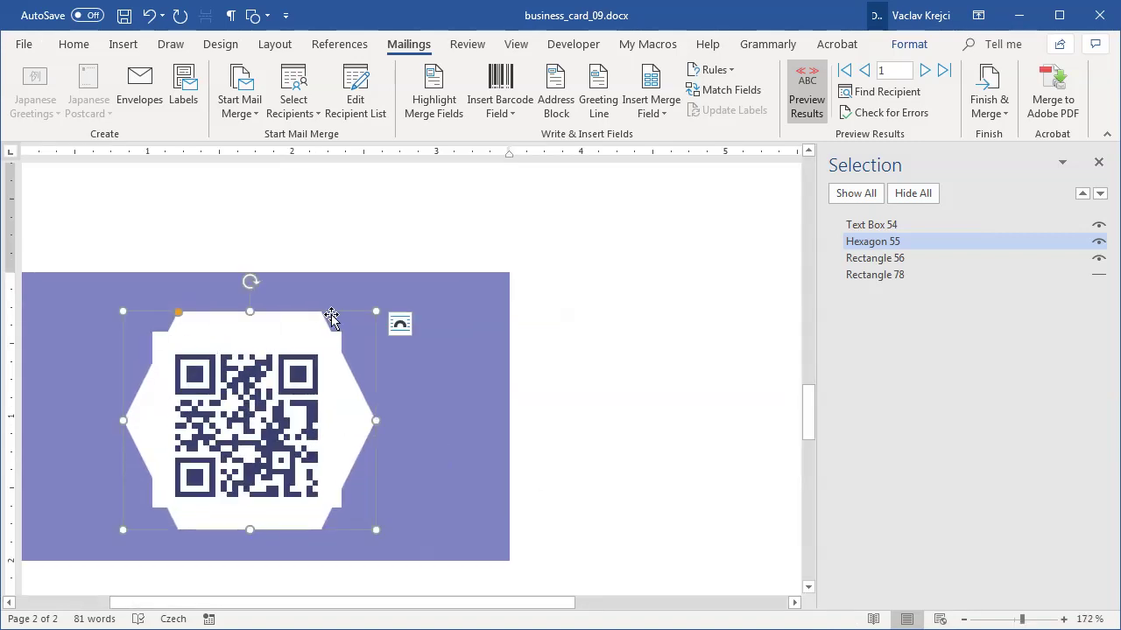
pyautogui.moveTo(331, 317); pyautogui.dragTo(332, 321)
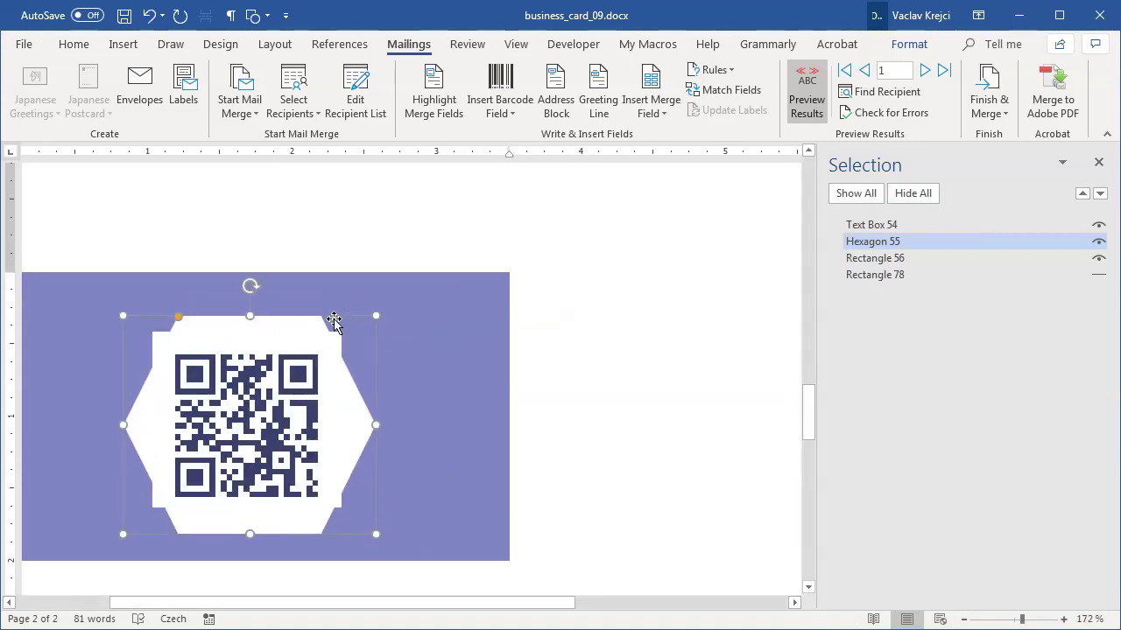
pyautogui.click(149, 15)
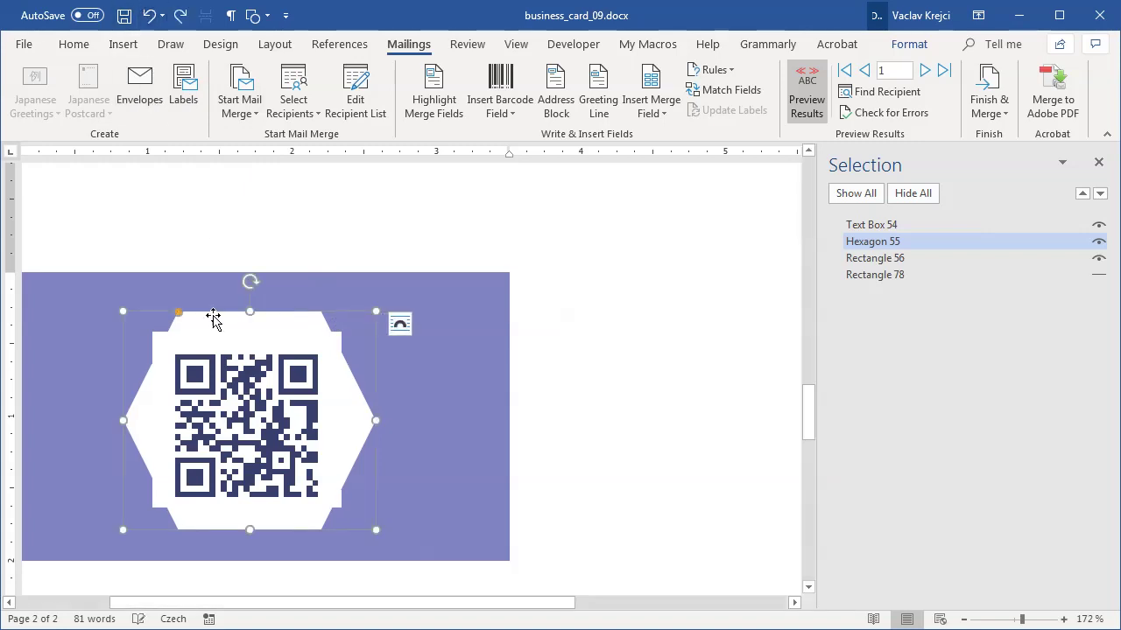
# Align the QR code text box with the hexagon's upper-left bounds and enlarge it to the hexagon's size, about 1.5" high by 1.75" wide
pyautogui.click(216, 382)
pyautogui.click(164, 314)
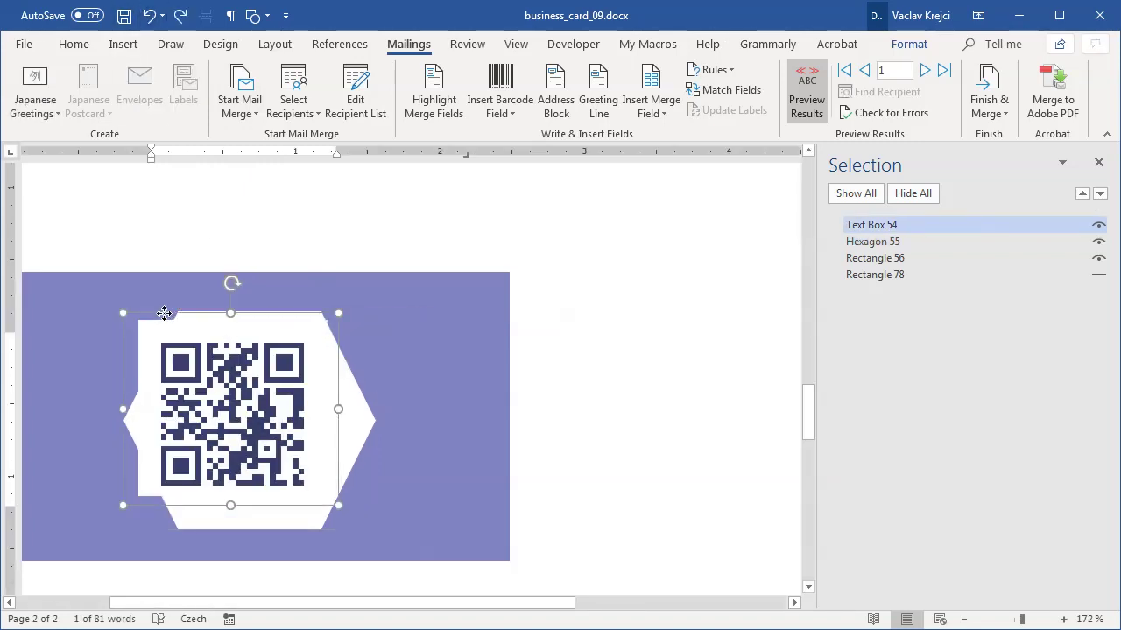
pyautogui.moveTo(162, 312); pyautogui.dragTo(157, 312)
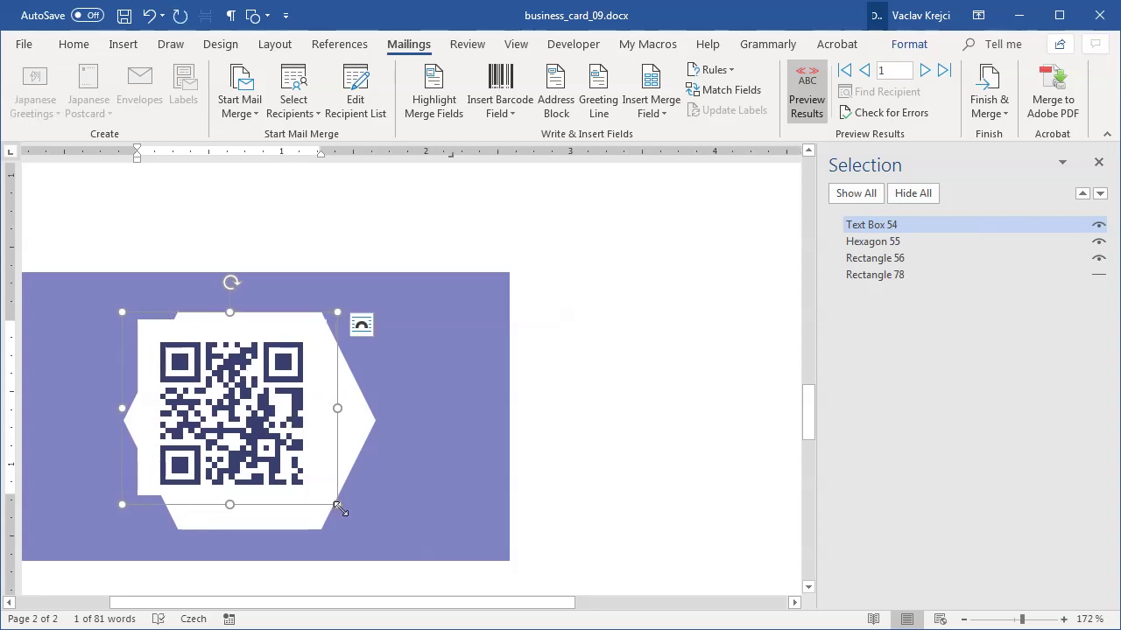
pyautogui.moveTo(334, 504); pyautogui.dragTo(377, 530)
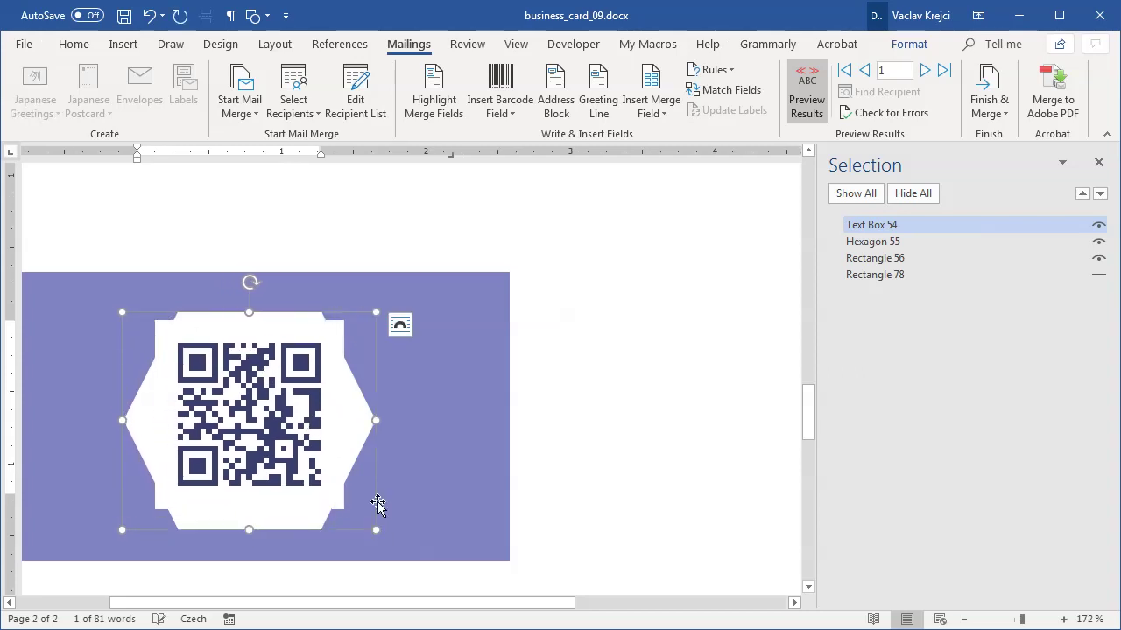
# Set the vertical text alignment of the QR code text box to Middle
pyautogui.click(74, 46)
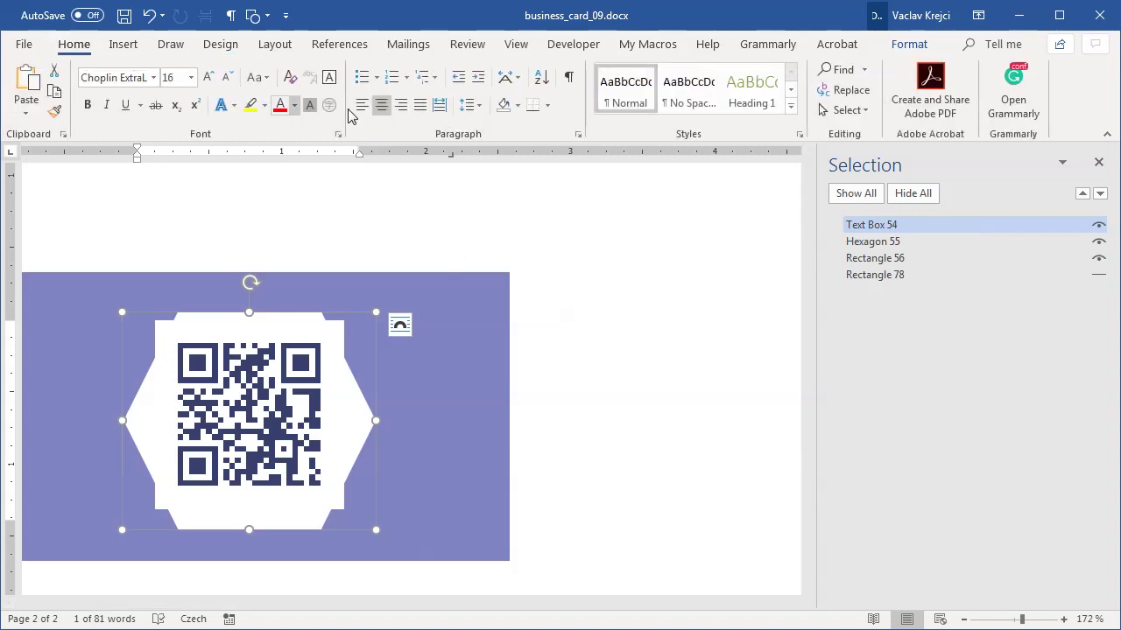
pyautogui.click(909, 44)
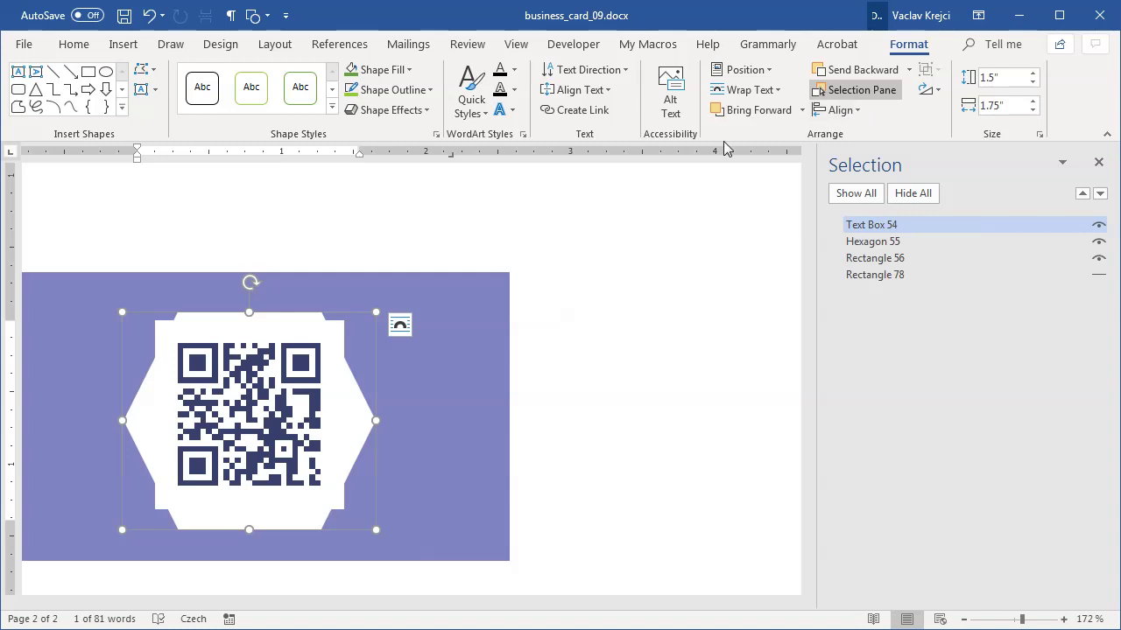
pyautogui.click(579, 89)
pyautogui.click(590, 183)
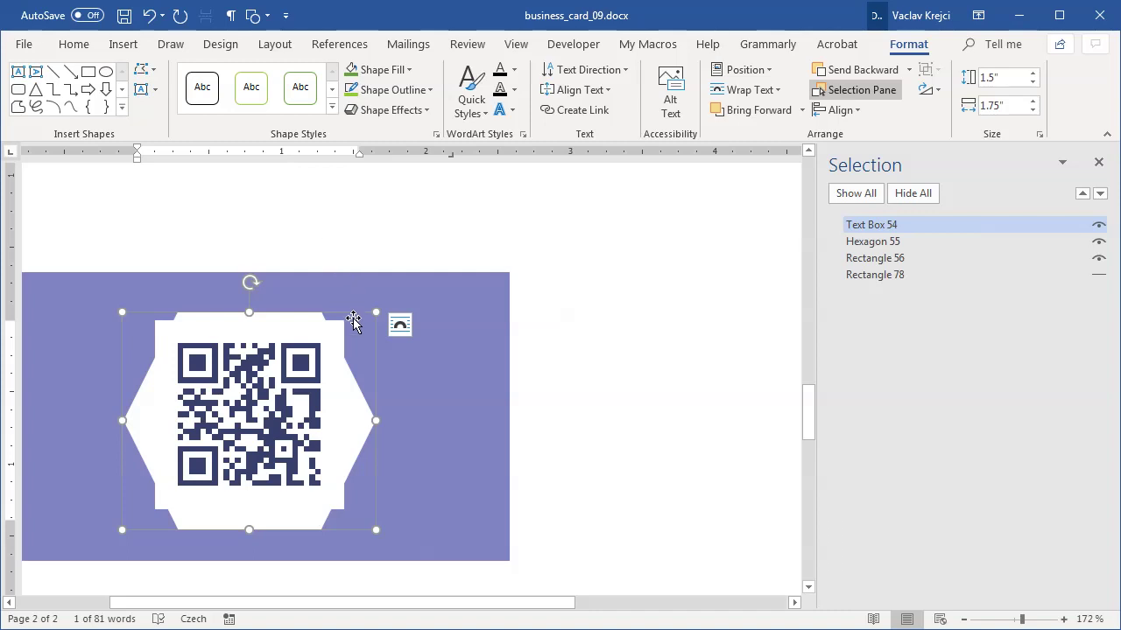
# Set the left, right, top and bottom inner margins of the QR code text box to 0" and close the shape formatting settings
pyautogui.rightClick(311, 317)
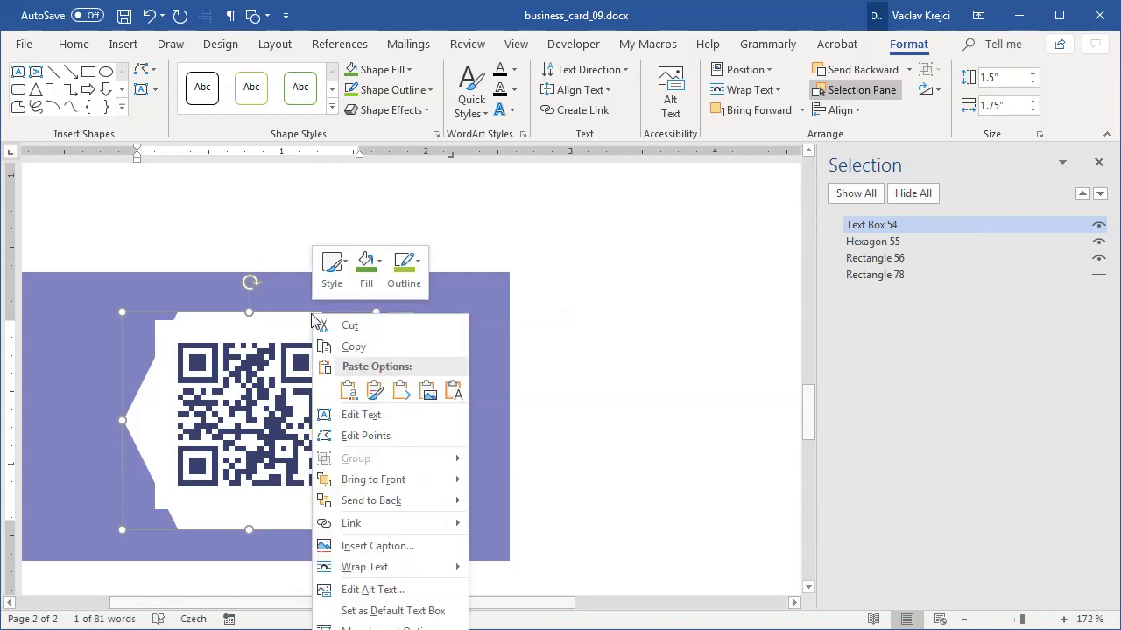
pyautogui.click(385, 627)
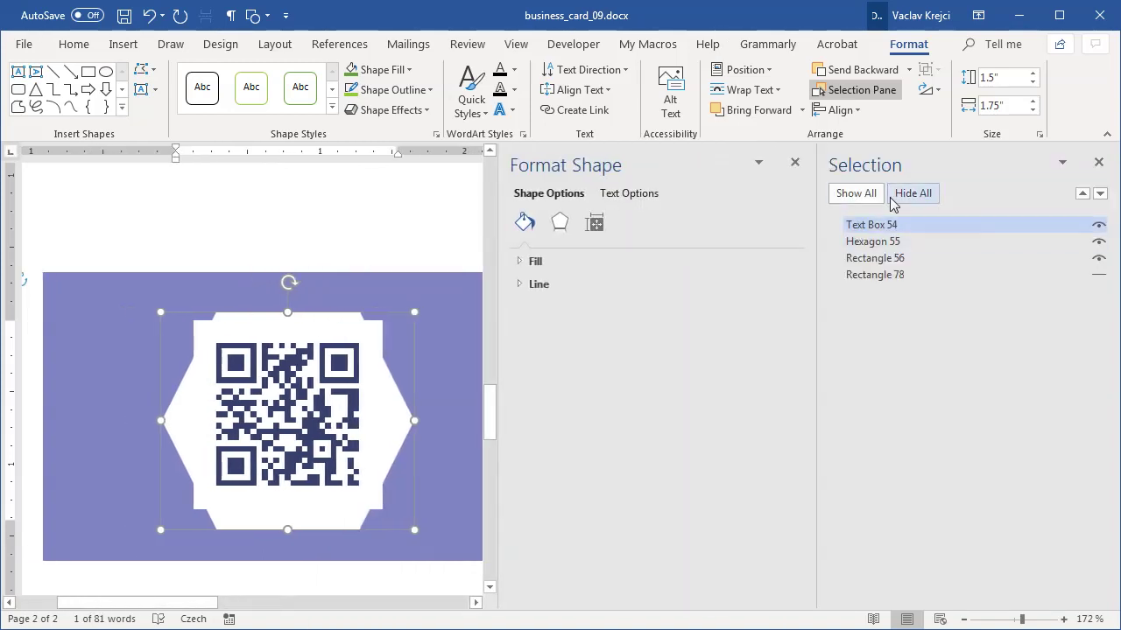
pyautogui.click(622, 196)
pyautogui.click(595, 224)
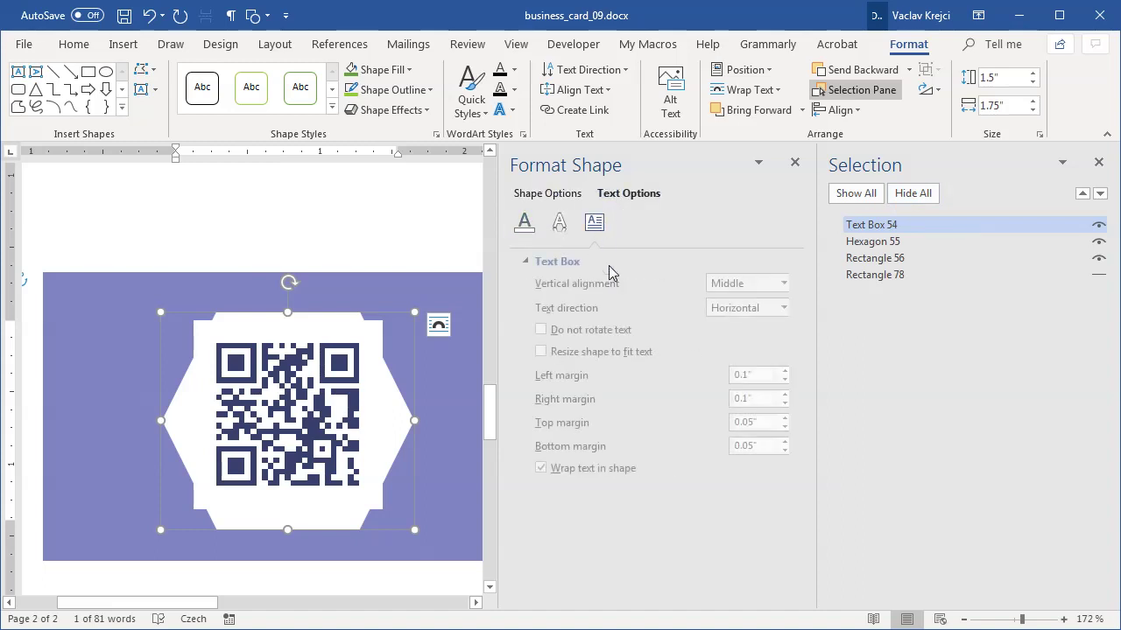
pyautogui.click(709, 377)
pyautogui.write('0')
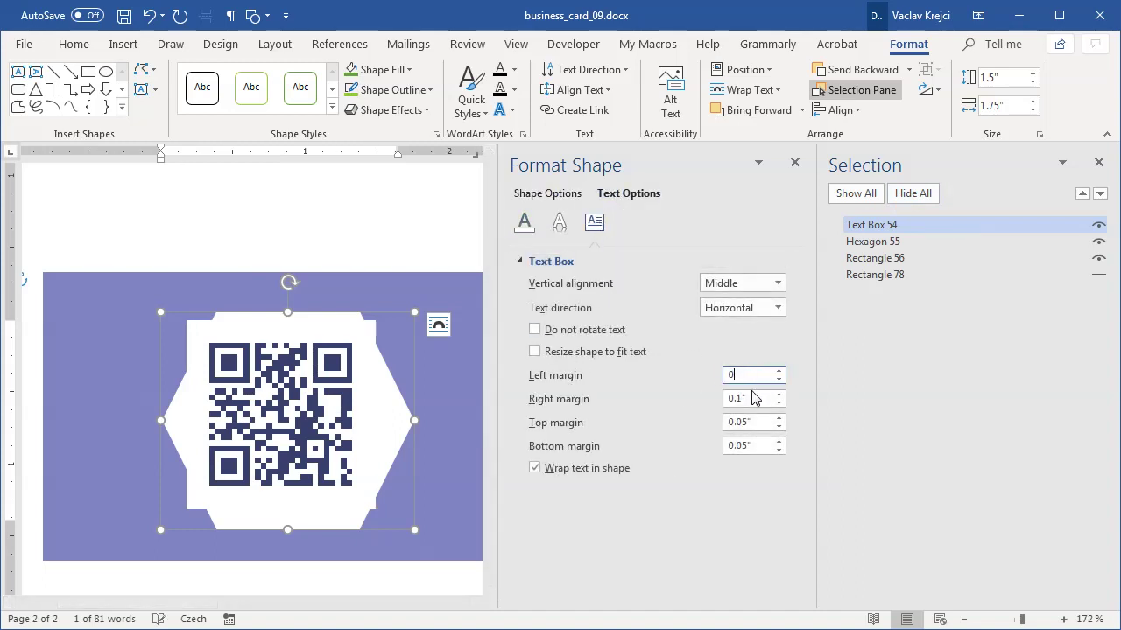
pyautogui.press('Tab')
pyautogui.write('0')
pyautogui.press('Tab')
pyautogui.write('0')
pyautogui.press('Tab')
pyautogui.write('0')
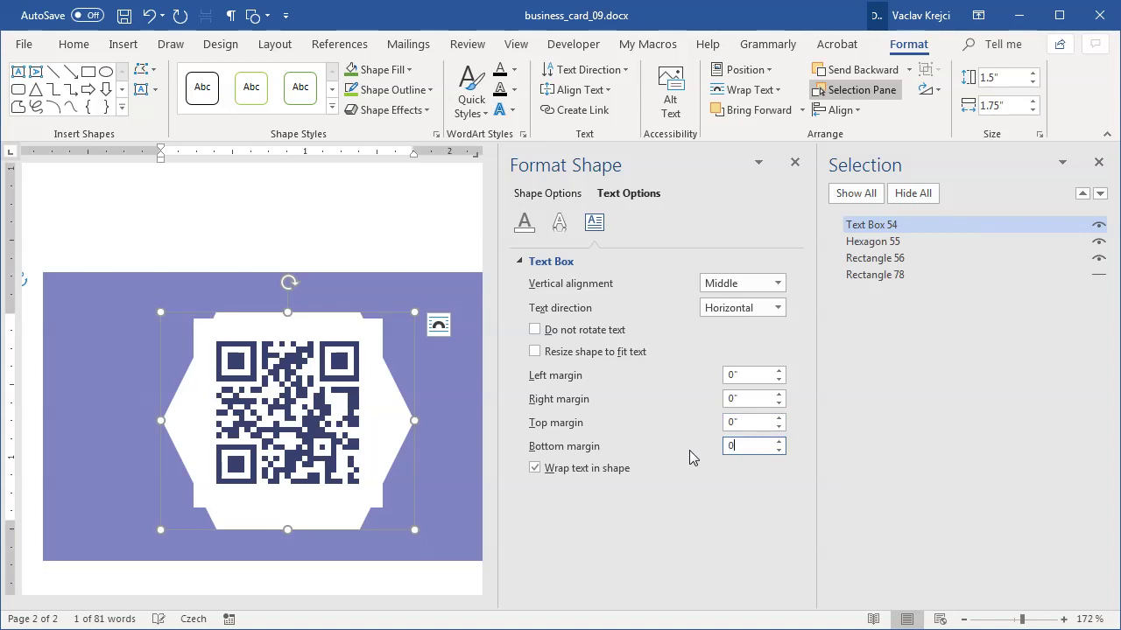
pyautogui.press('Return')
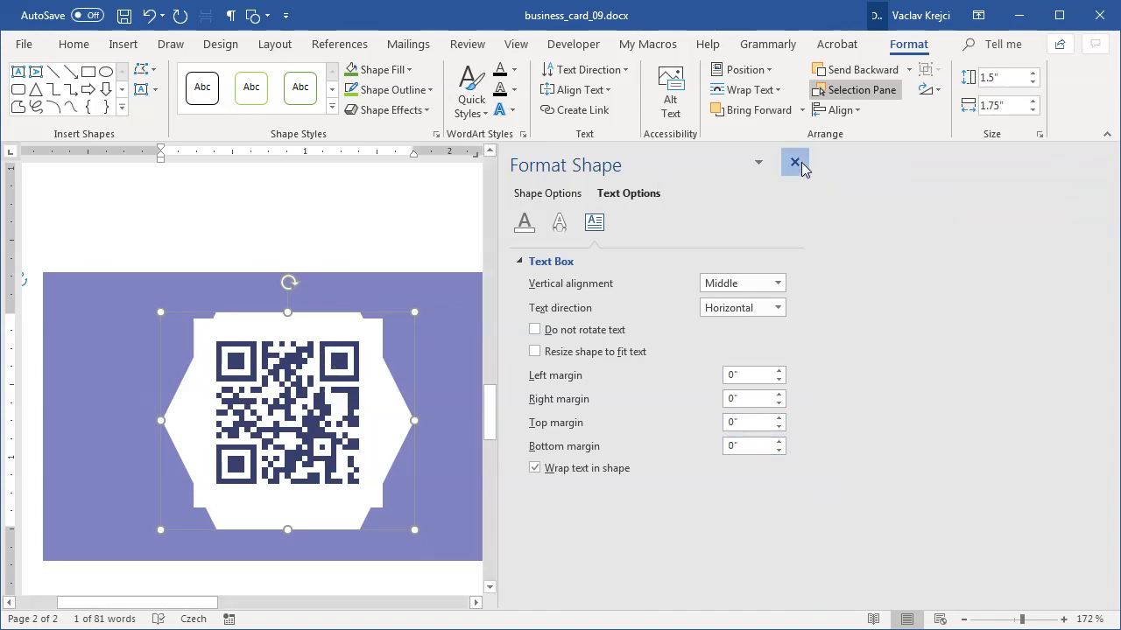
pyautogui.click(794, 162)
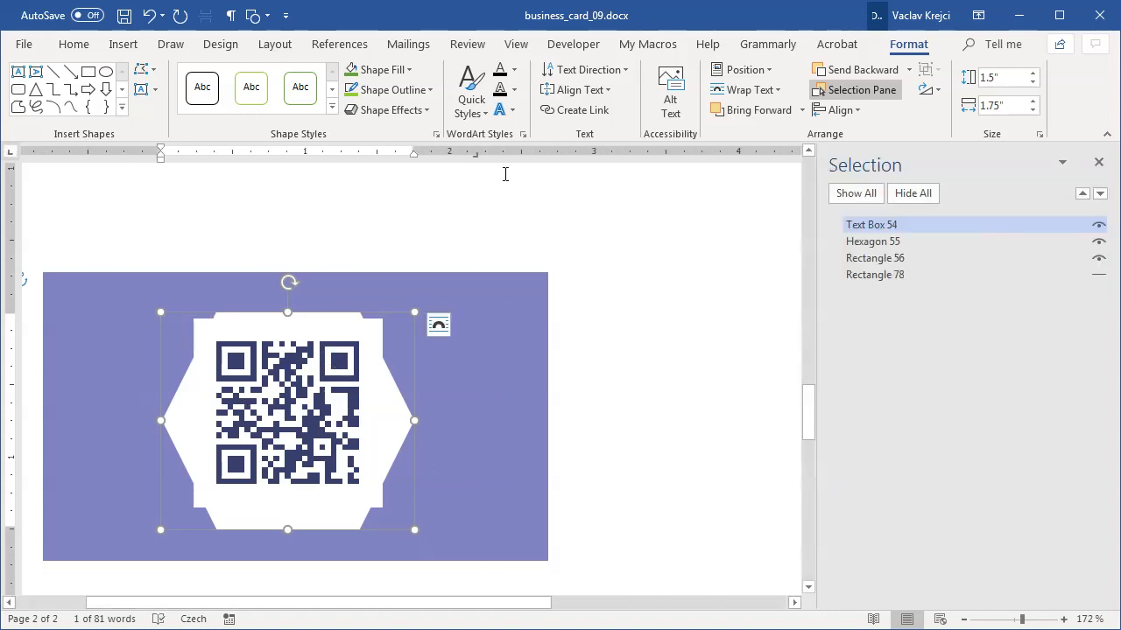
pyautogui.click(75, 45)
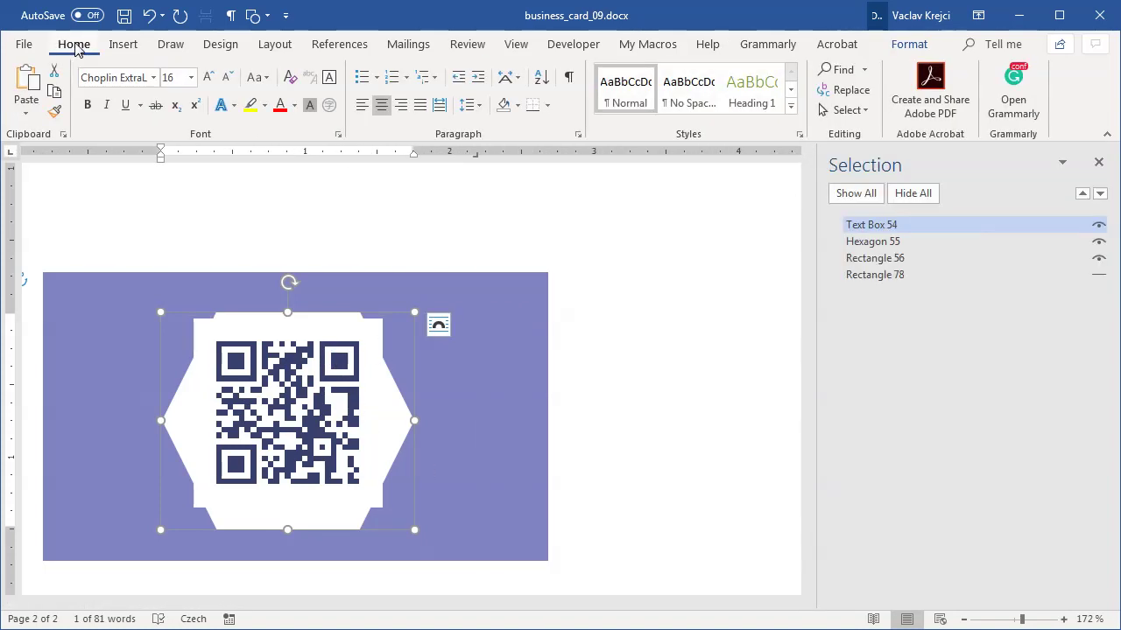
# Set the line spacing of the QR code text box paragraph to Single
pyautogui.click(476, 106)
pyautogui.click(513, 255)
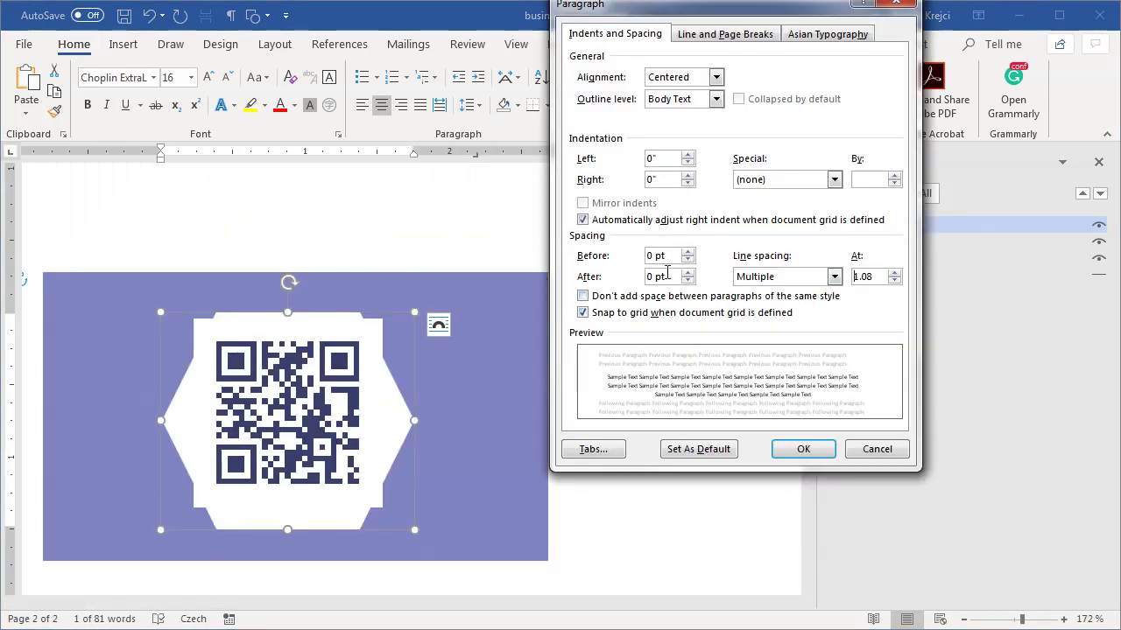
pyautogui.click(806, 277)
pyautogui.click(780, 294)
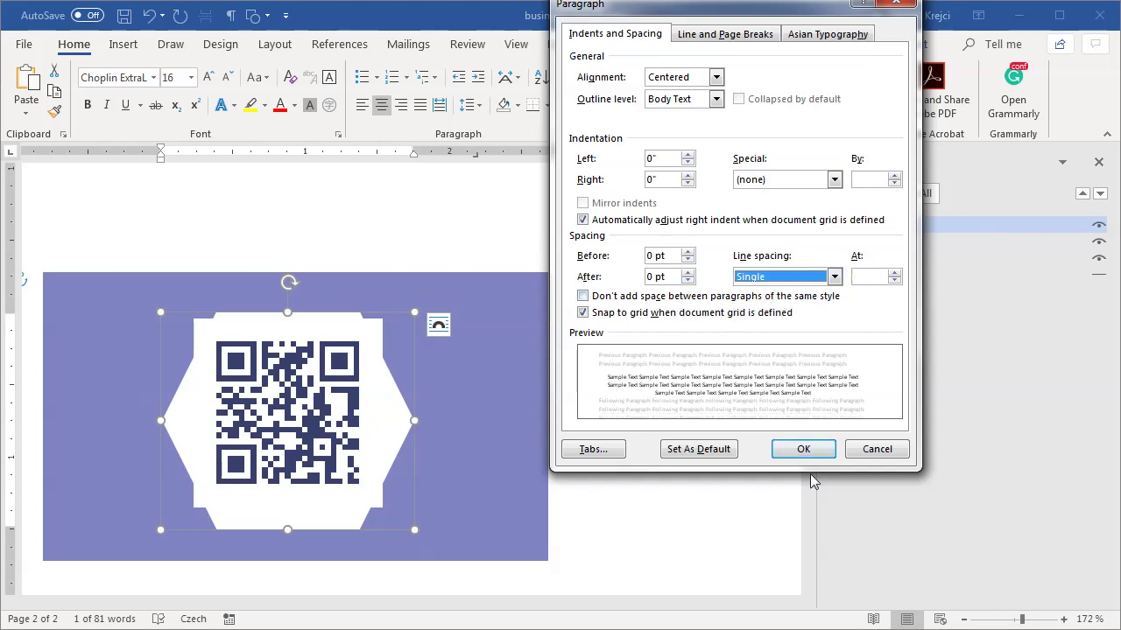
pyautogui.click(803, 449)
# Duplicate the white hexagon and place the copy exactly over the original, on top of the QR code
pyautogui.scroll(-3, 332, 271)
pyautogui.scroll(2, 438, 333)
pyautogui.scroll(1, 438, 334)
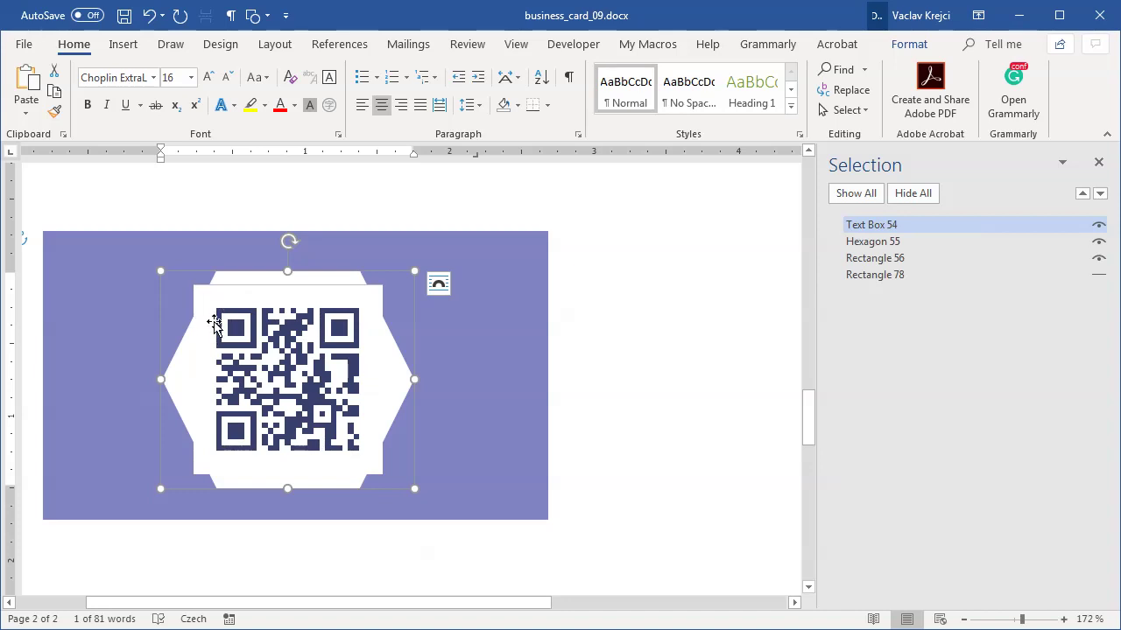
pyautogui.click(884, 243)
pyautogui.hotkey('ctrl', 'd')
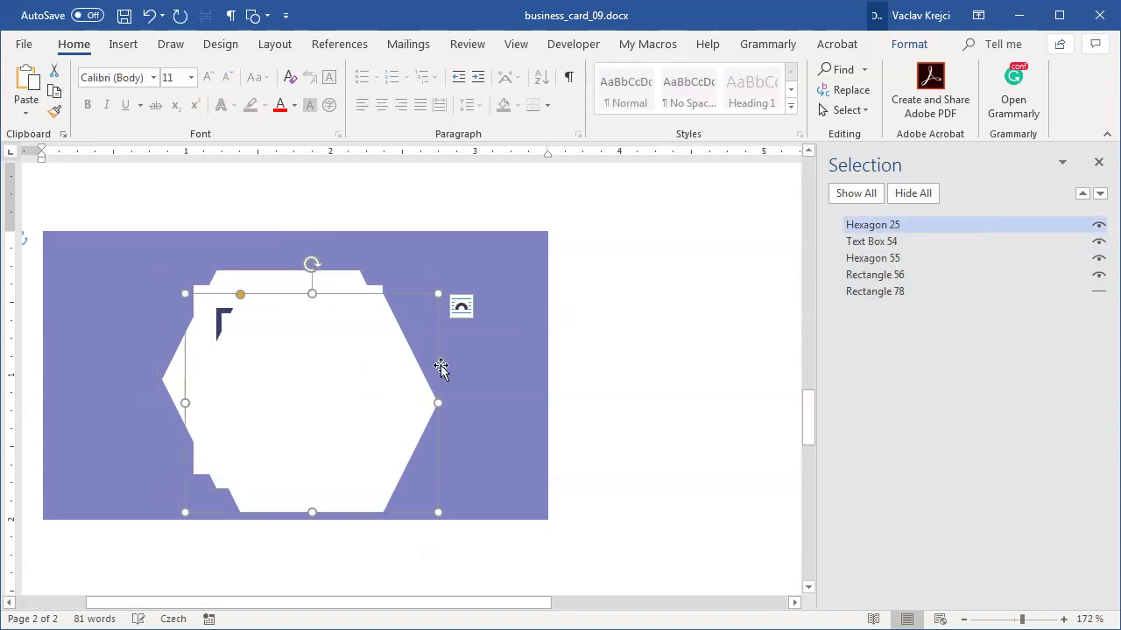
pyautogui.moveTo(373, 383); pyautogui.dragTo(362, 367)
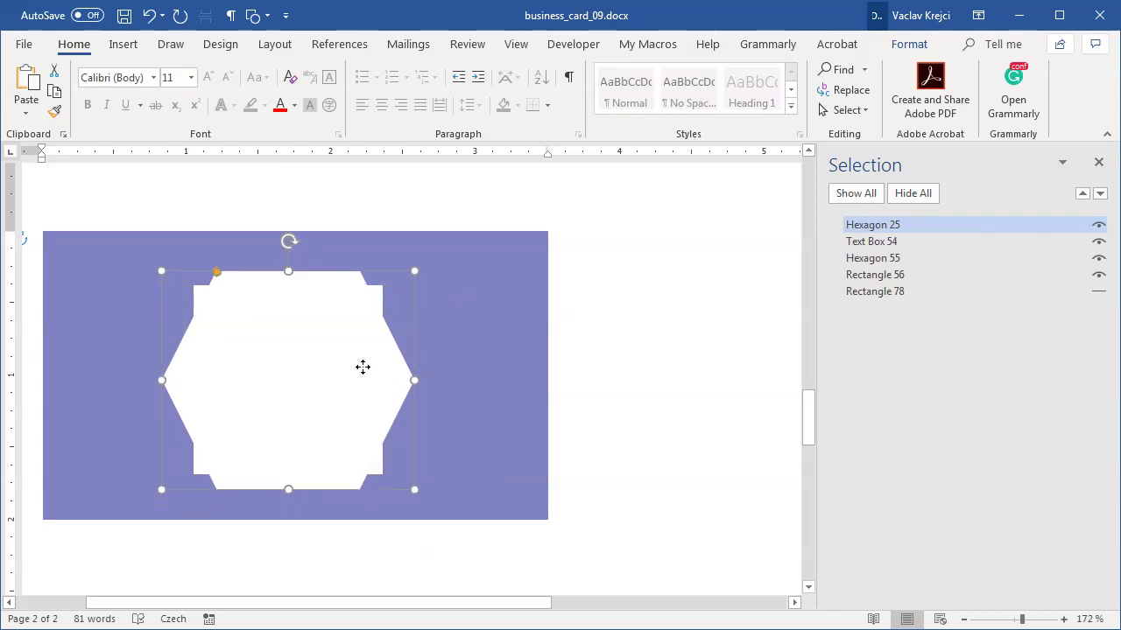
# Remove the hexagon copy's fill and give it an outline in the card background's purple
pyautogui.click(838, 47)
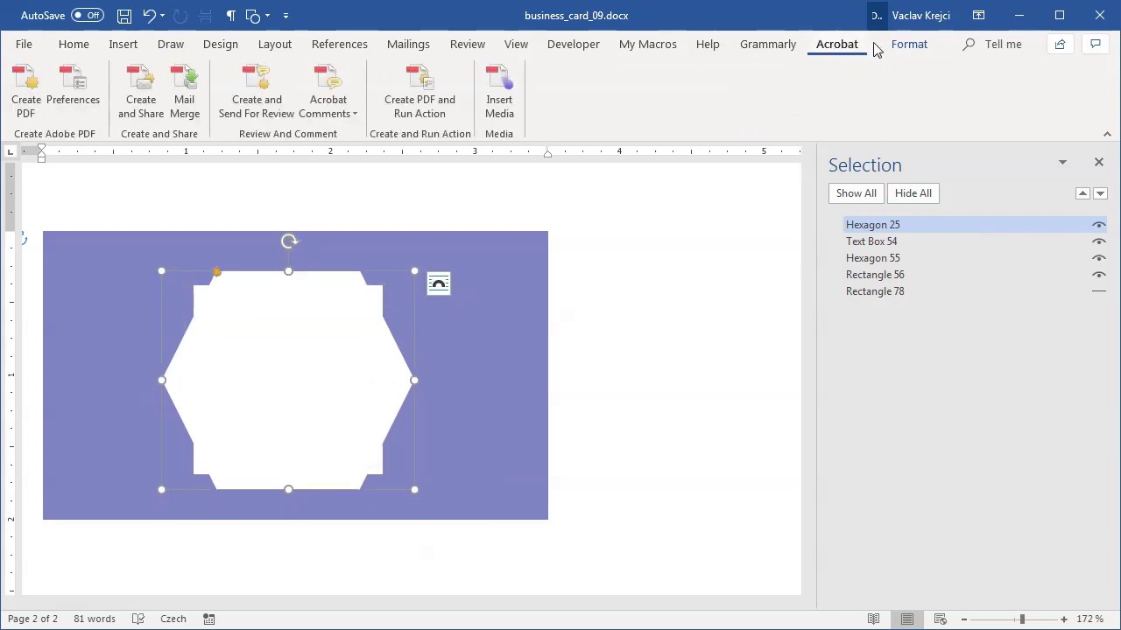
pyautogui.click(908, 44)
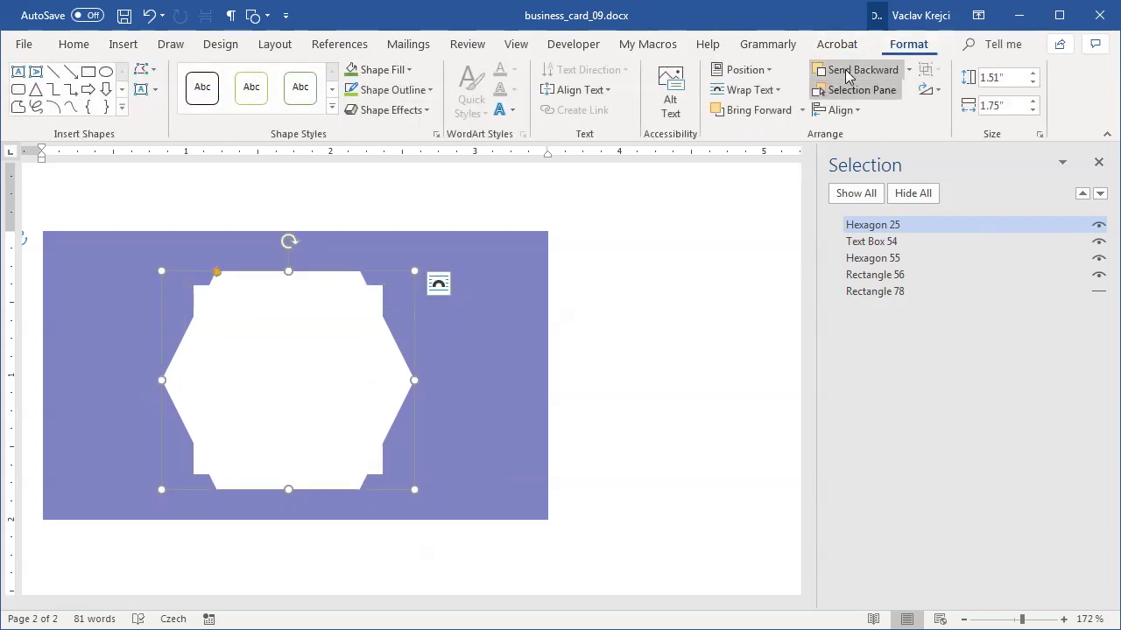
pyautogui.click(372, 70)
pyautogui.click(401, 231)
pyautogui.click(393, 91)
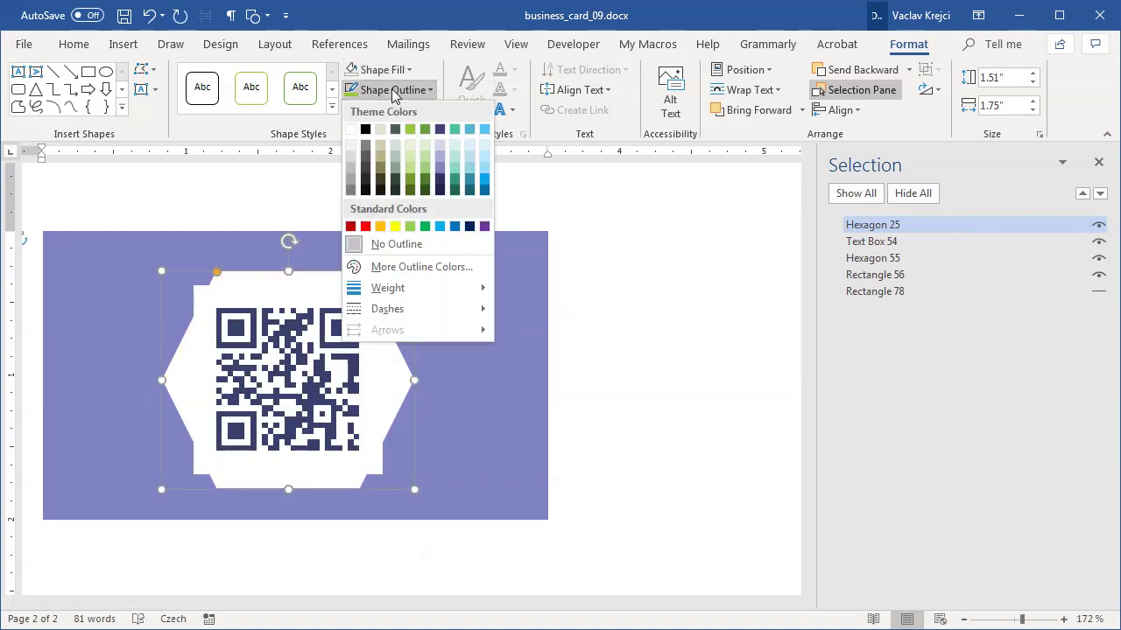
pyautogui.click(440, 170)
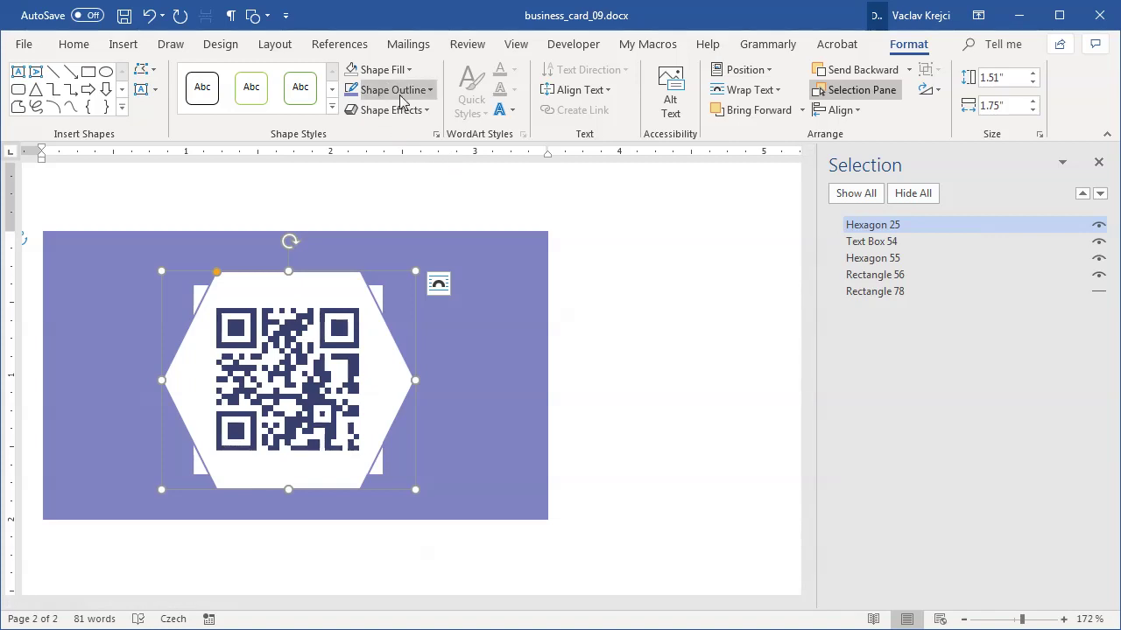
# Thicken the hexagon copy's purple outline to about 11 pt so it masks the QR code's protruding white corners
pyautogui.rightClick(355, 278)
pyautogui.click(436, 612)
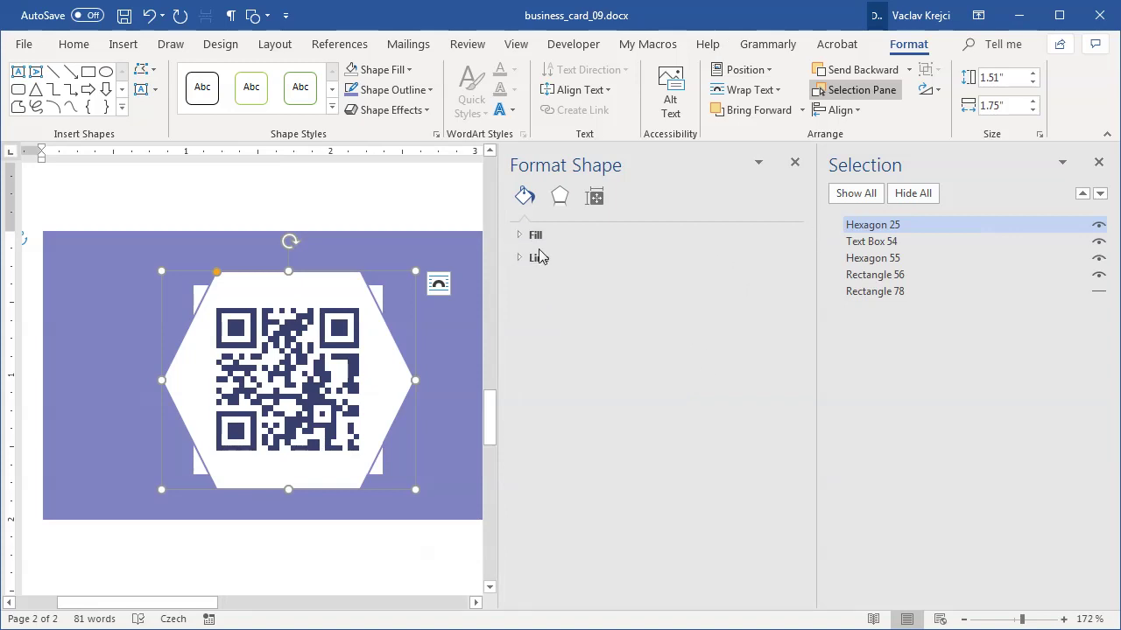
pyautogui.click(536, 258)
pyautogui.moveTo(728, 403); pyautogui.dragTo(755, 401)
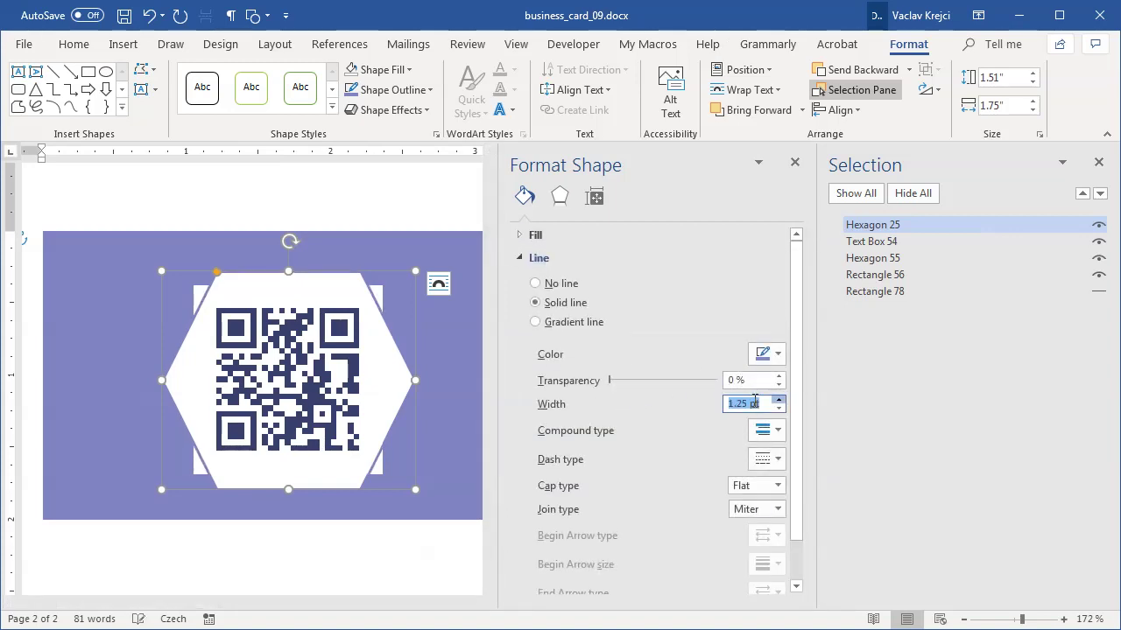
pyautogui.press('Up')
pyautogui.press('Up')
pyautogui.press('Up')
pyautogui.press('Up')
pyautogui.press('Up')
pyautogui.press('Up')
pyautogui.press('Up')
pyautogui.press('Up')
pyautogui.press('Up')
pyautogui.press('Up')
pyautogui.press('Up')
pyautogui.press('Up')
pyautogui.press('Up')
pyautogui.press('Up')
pyautogui.press('Up')
pyautogui.press('Up')
pyautogui.press('Up')
pyautogui.press('Up')
pyautogui.press('Up')
pyautogui.press('Up')
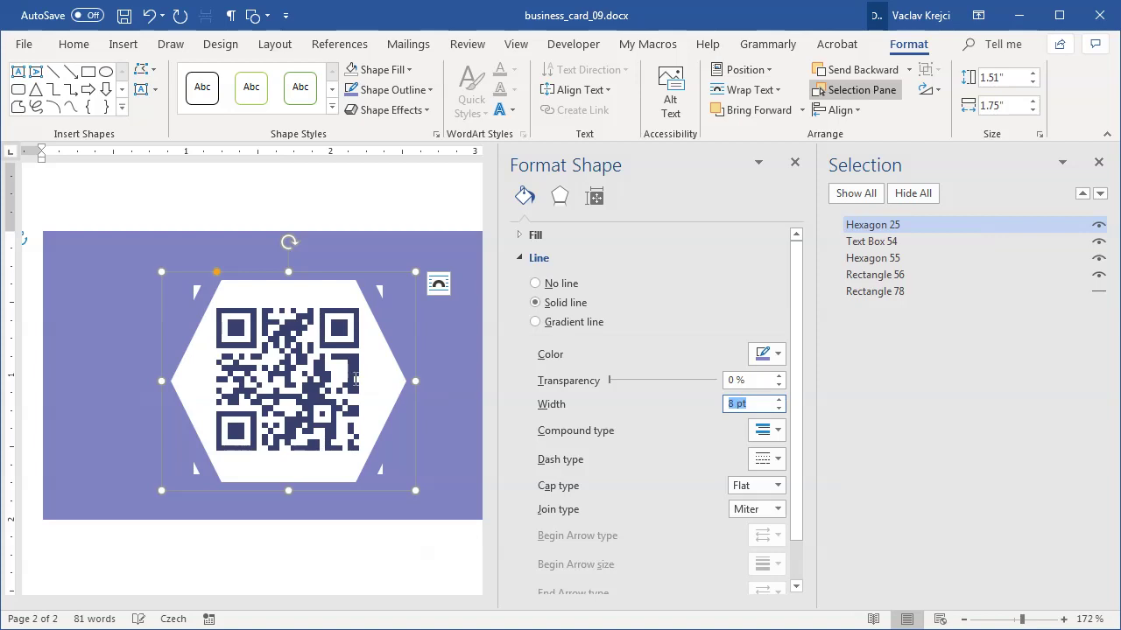
pyautogui.press('Up')
pyautogui.press('Up')
pyautogui.press('Up')
pyautogui.press('Up')
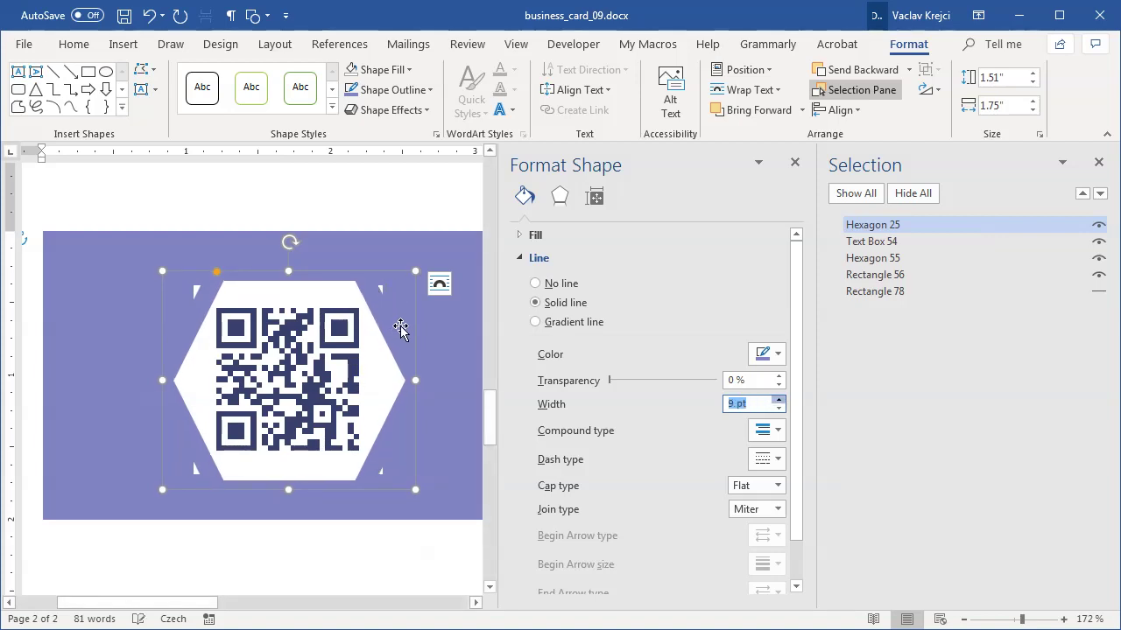
pyautogui.press('Up')
pyautogui.press('Up')
pyautogui.press('Up')
pyautogui.press('Up')
pyautogui.press('Up')
pyautogui.press('Up')
pyautogui.press('Up')
pyautogui.press('Up')
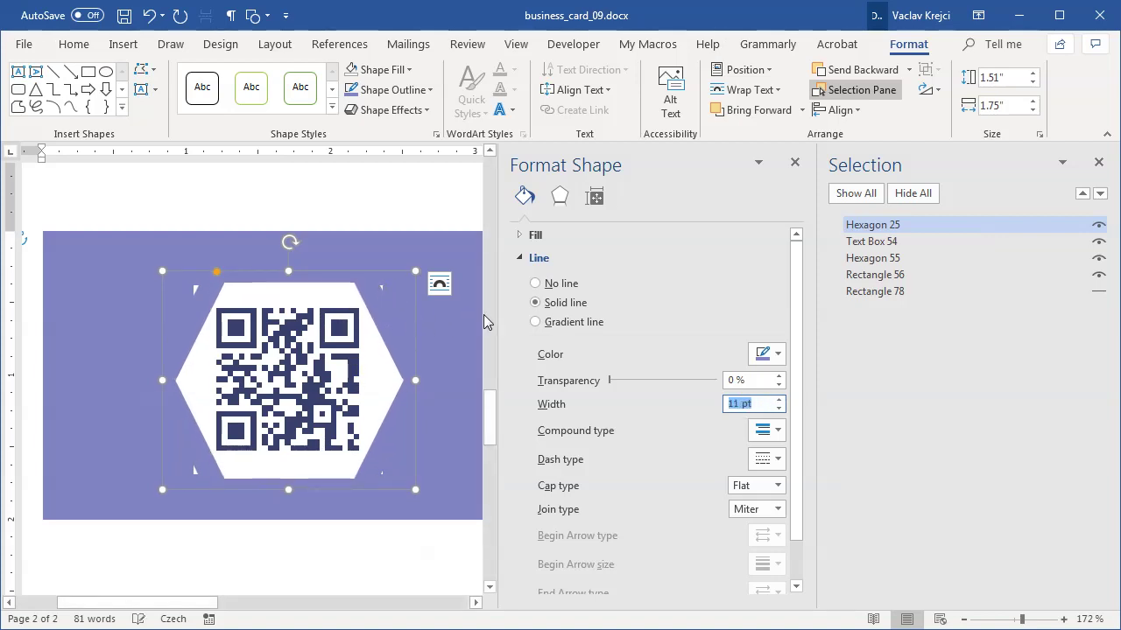
# Enlarge both hexagons together to 1.66" high by 1.92" wide around the QR code and close the shape formatting settings
pyautogui.keyDown('ctrl'); pyautogui.click(873, 257); pyautogui.keyUp('ctrl')
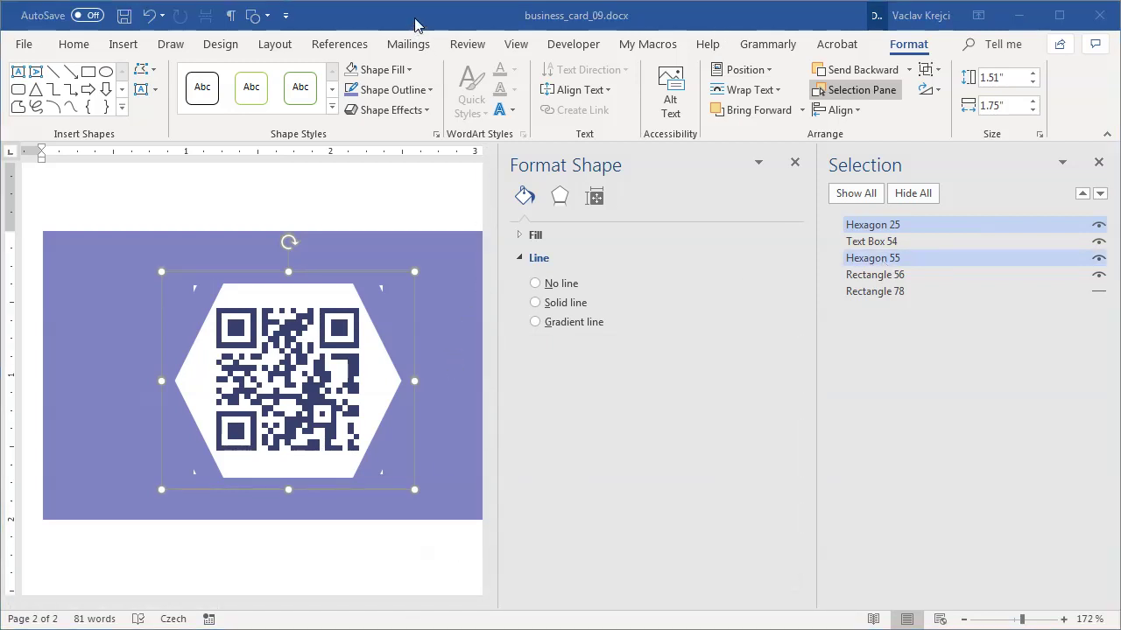
pyautogui.moveTo(496, 321); pyautogui.dragTo(518, 322)
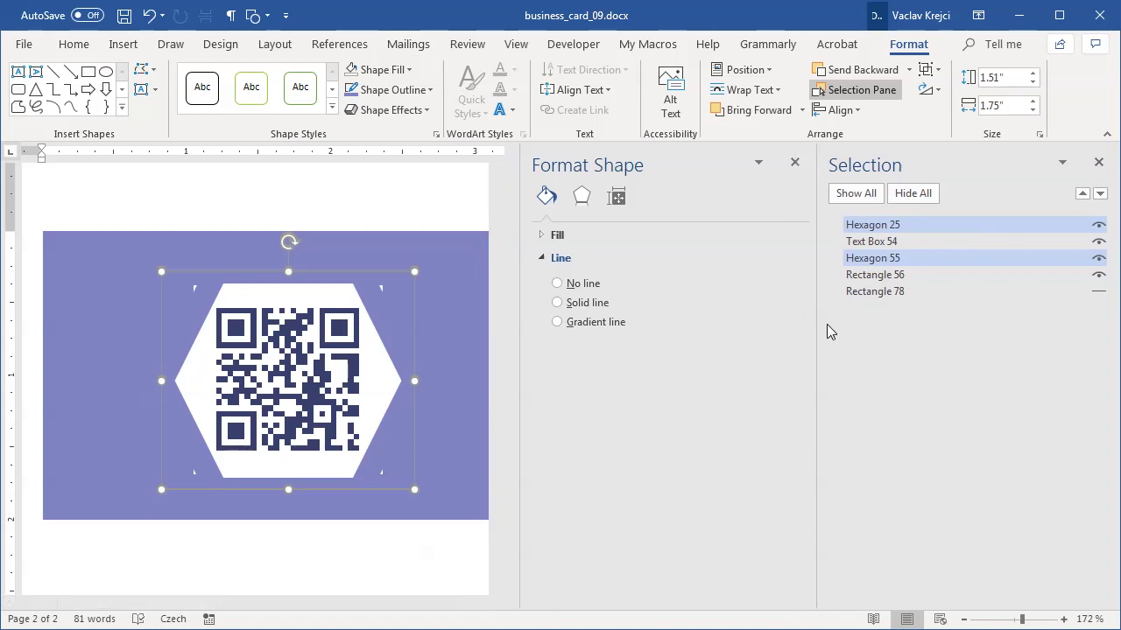
pyautogui.click(891, 258)
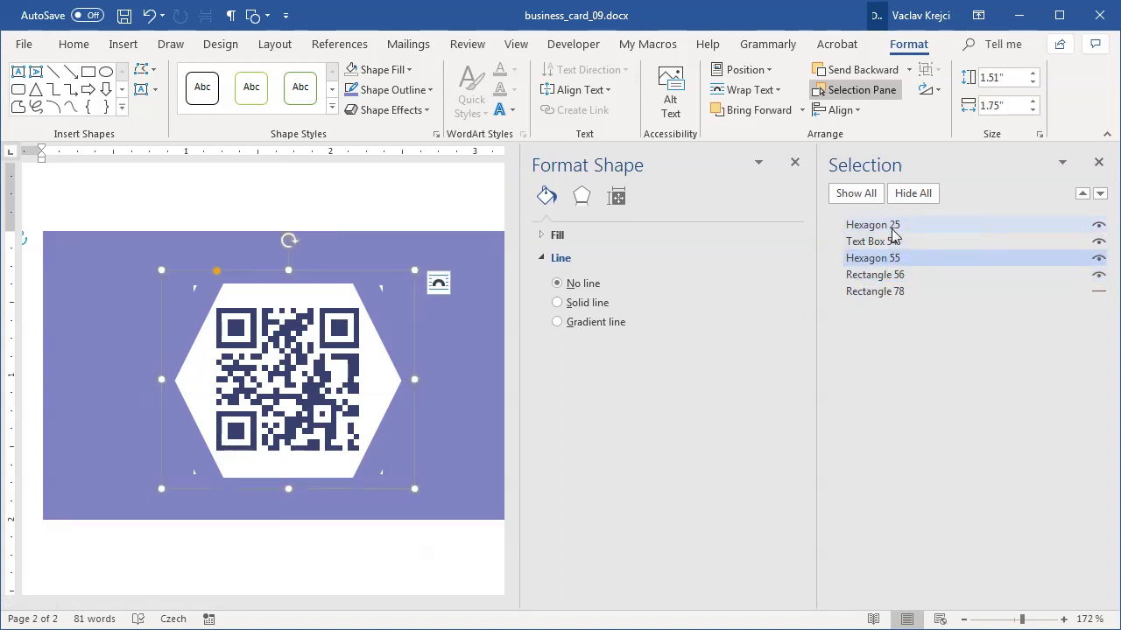
pyautogui.keyDown('ctrl'); pyautogui.click(892, 230); pyautogui.keyUp('ctrl')
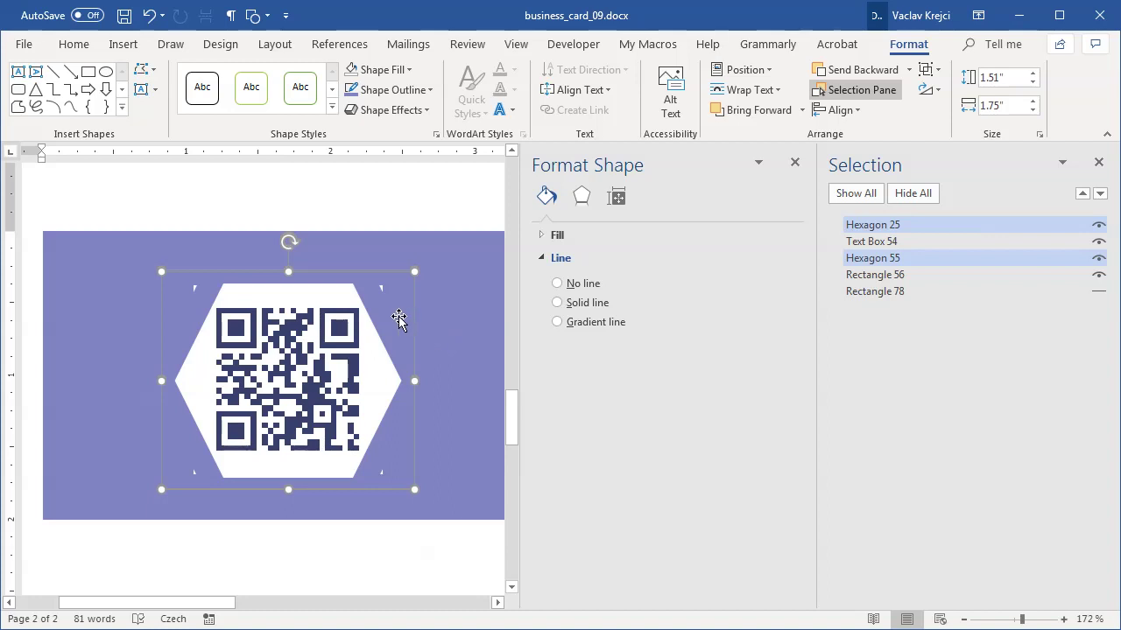
pyautogui.hotkey('shift', 'Up')
pyautogui.hotkey('shift', 'Up')
pyautogui.hotkey('shift', 'Up')
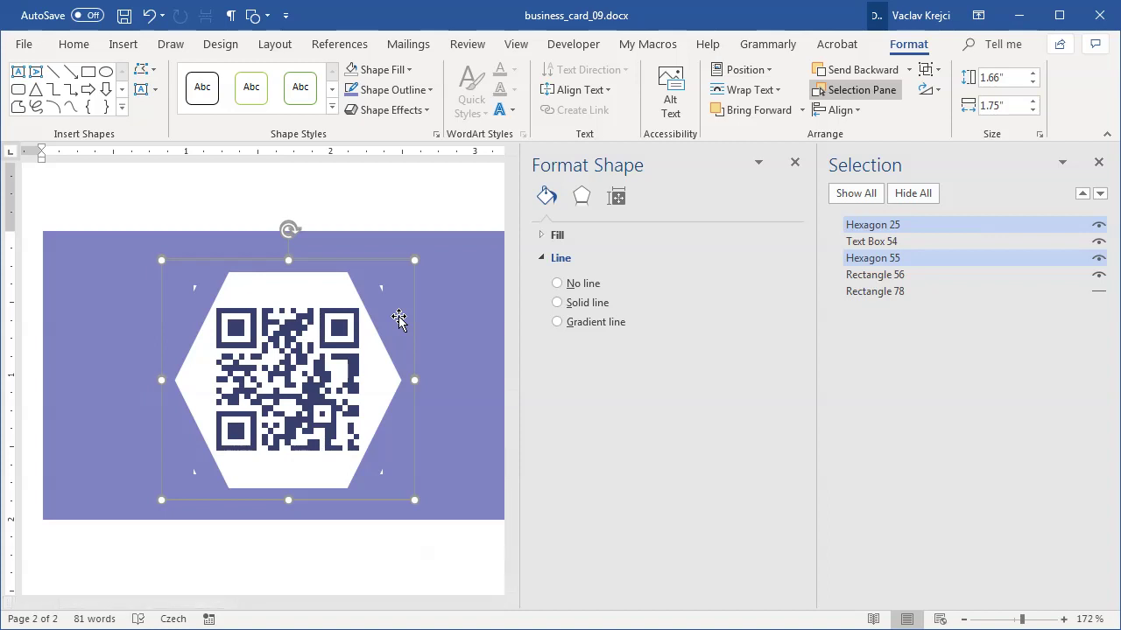
pyautogui.hotkey('shift', 'Right')
pyautogui.hotkey('shift', 'Right')
pyautogui.hotkey('shift', 'Right')
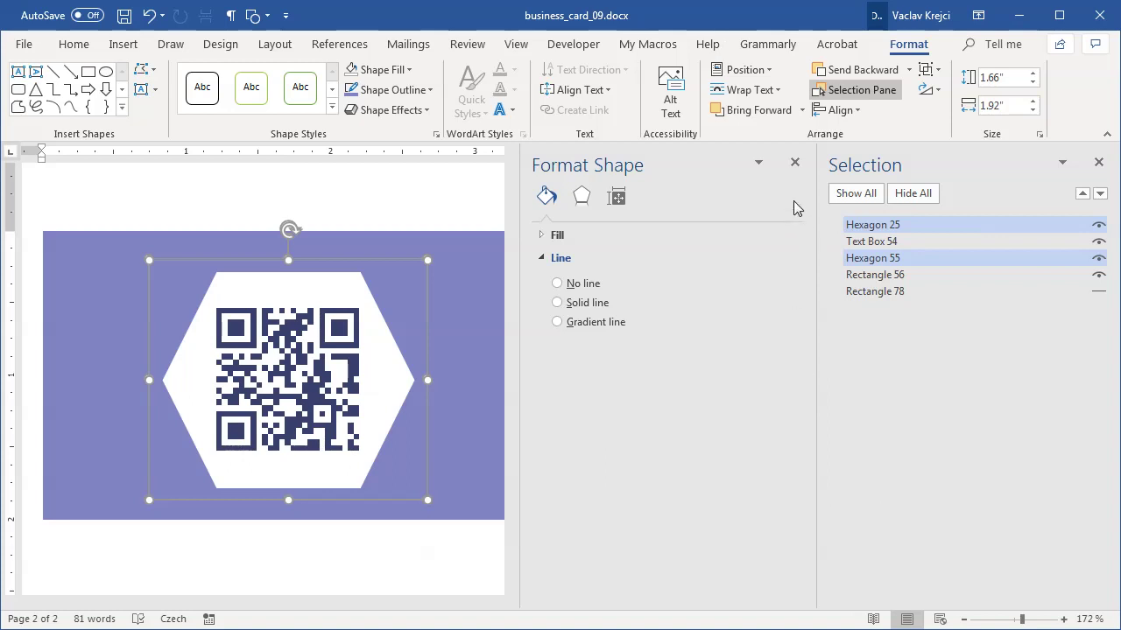
pyautogui.click(795, 162)
# Close the Selection pane and step the mail-merge preview from record 1 to record 9, checking both card sides
pyautogui.moveTo(1021, 619); pyautogui.dragTo(1005, 619)
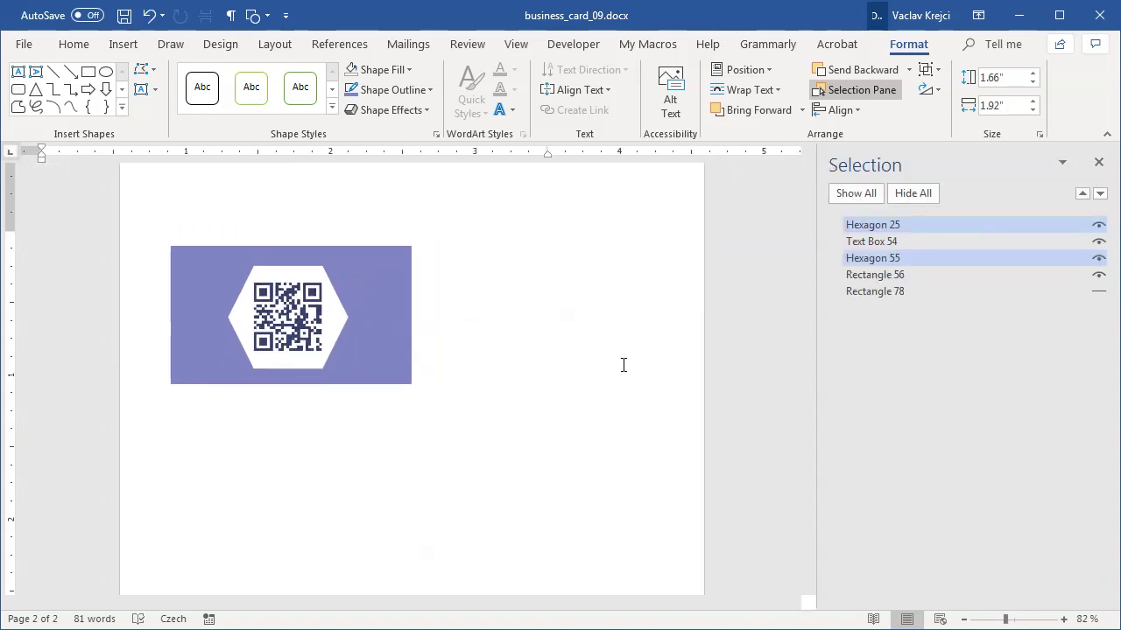
pyautogui.click(421, 50)
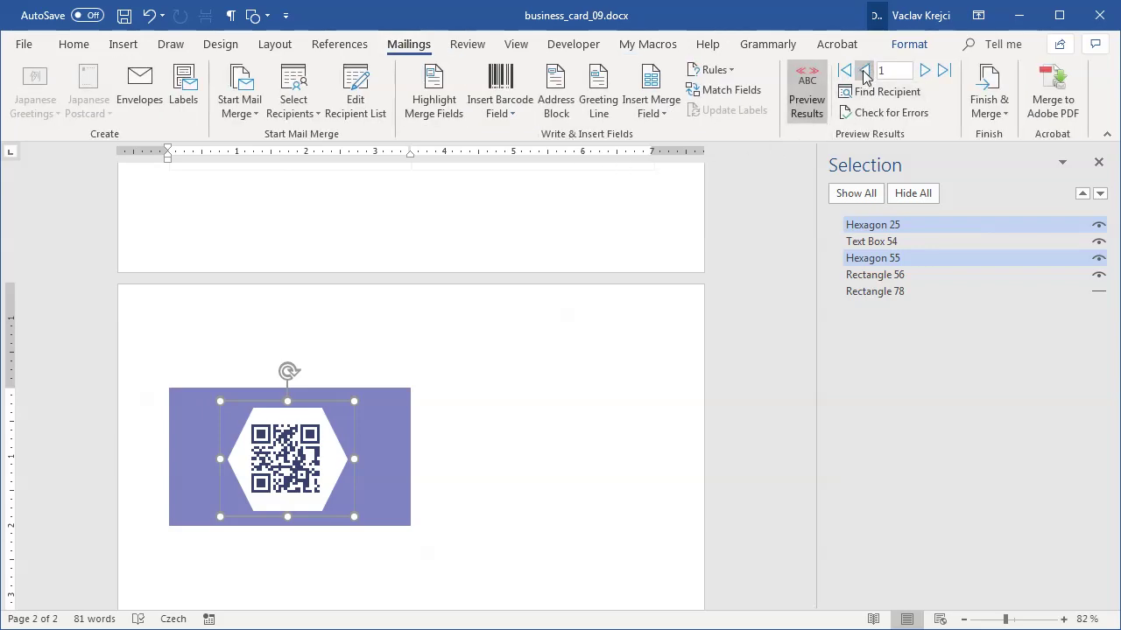
pyautogui.click(864, 71)
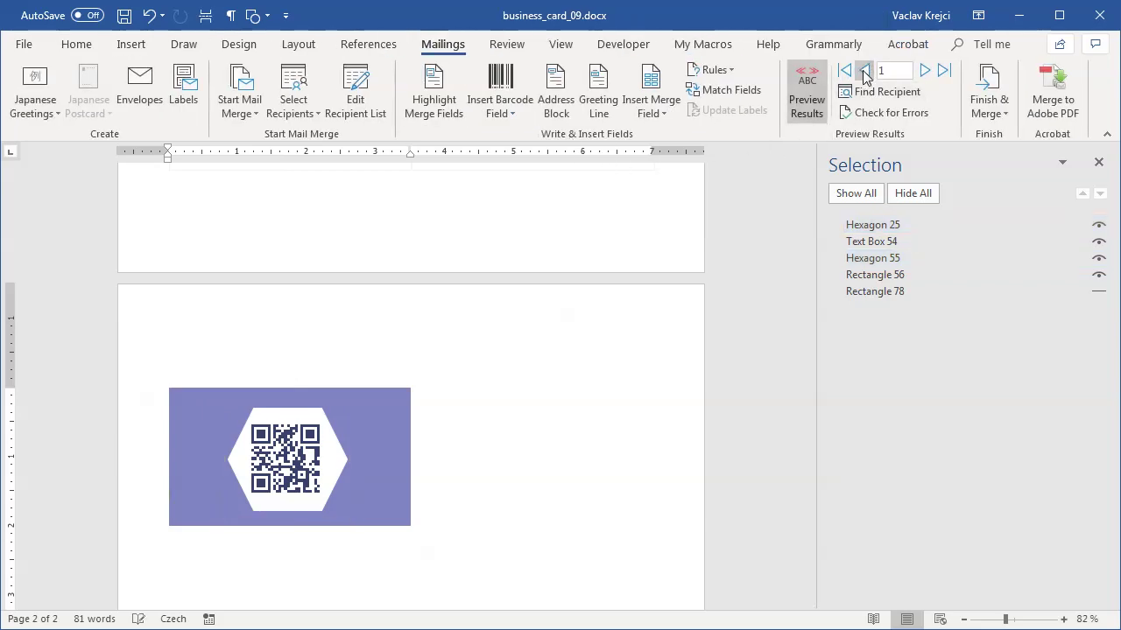
pyautogui.click(995, 622)
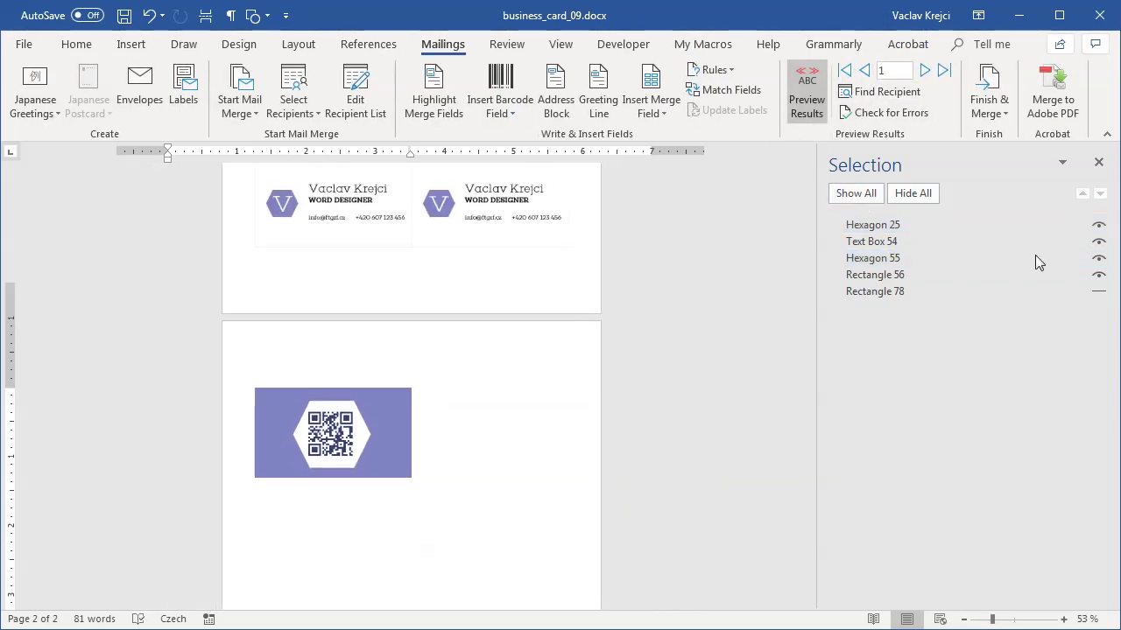
pyautogui.click(1098, 162)
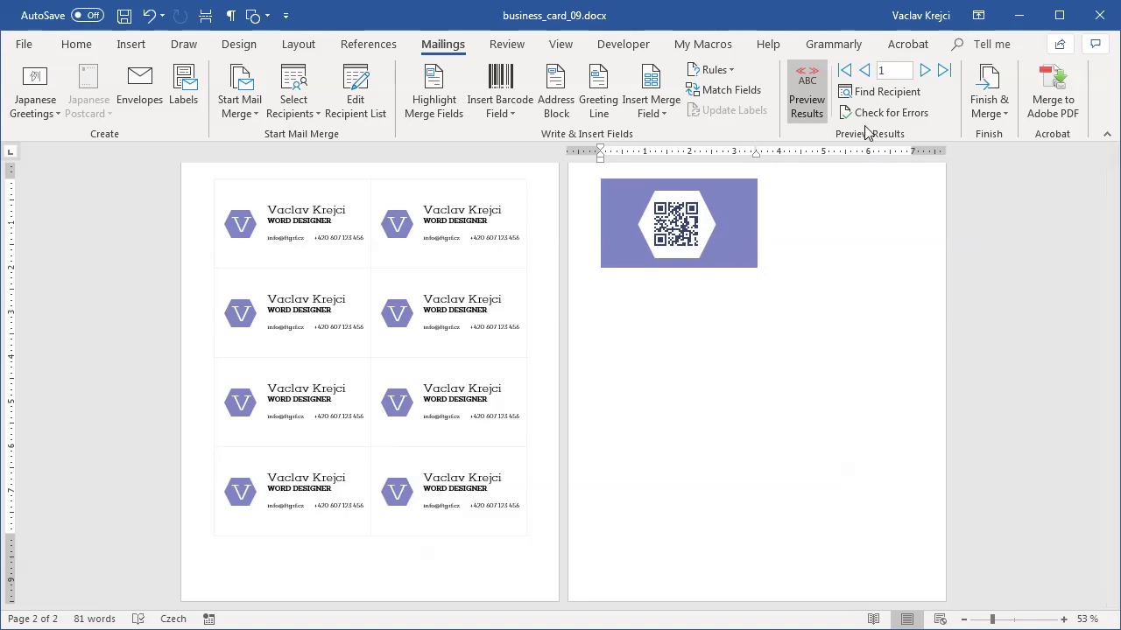
pyautogui.click(925, 71)
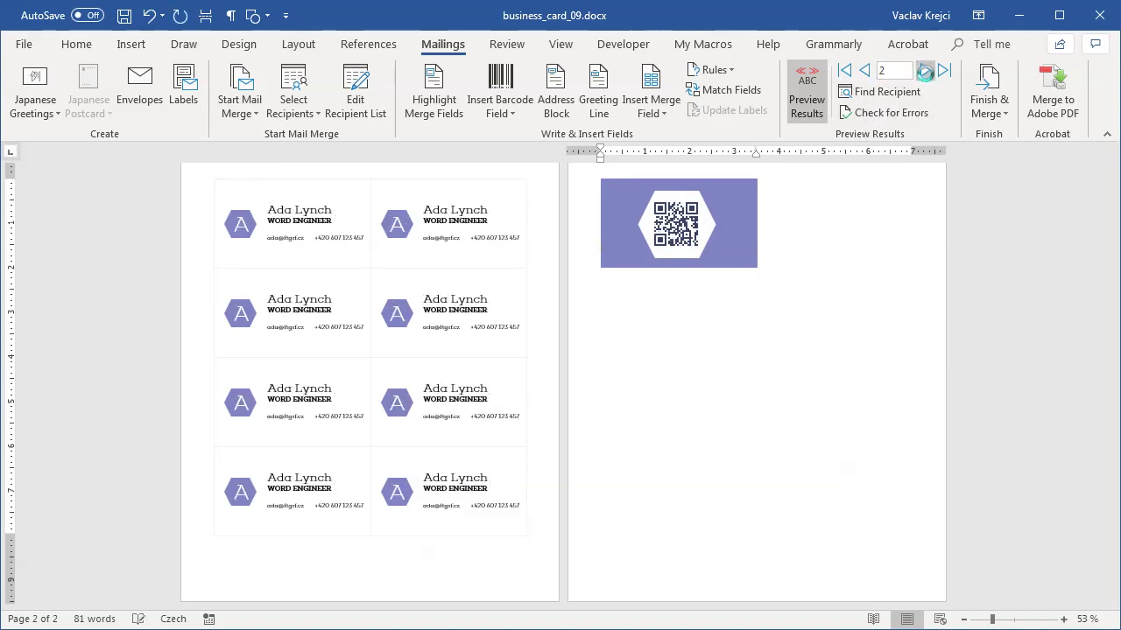
pyautogui.click(925, 71)
pyautogui.click(926, 71)
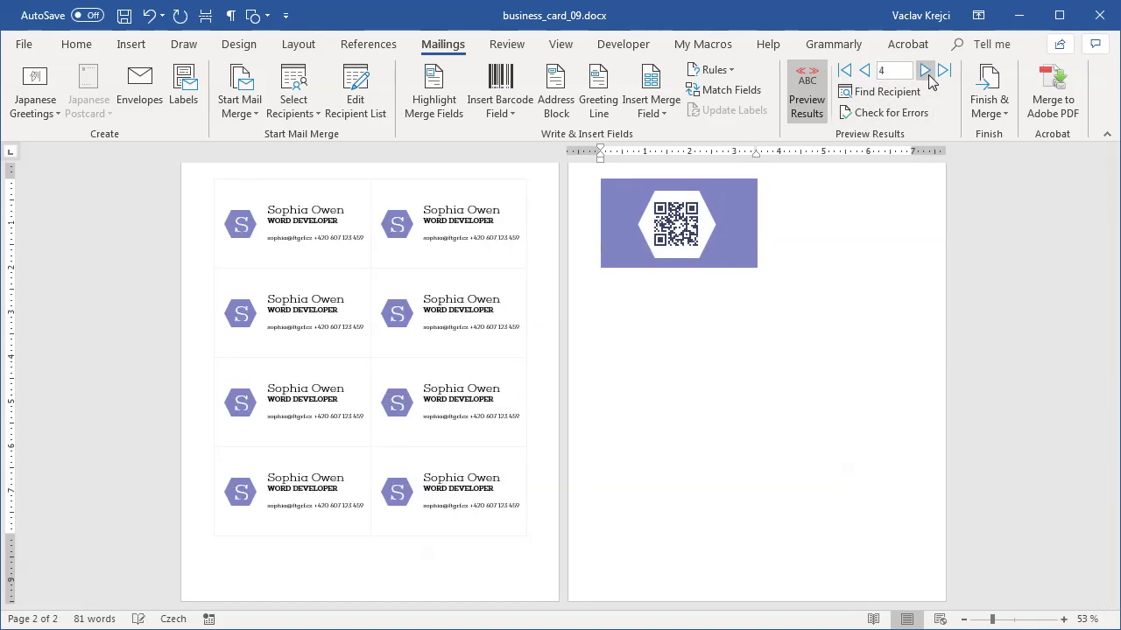
pyautogui.click(928, 75)
pyautogui.click(928, 75)
pyautogui.click(929, 75)
pyautogui.click(928, 75)
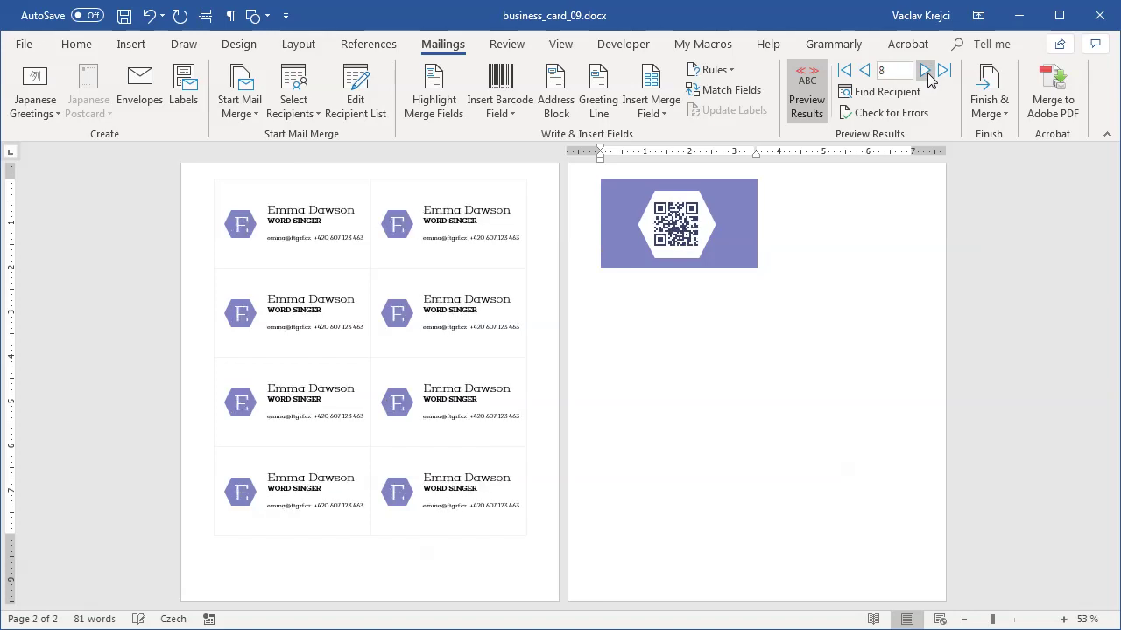
pyautogui.click(928, 74)
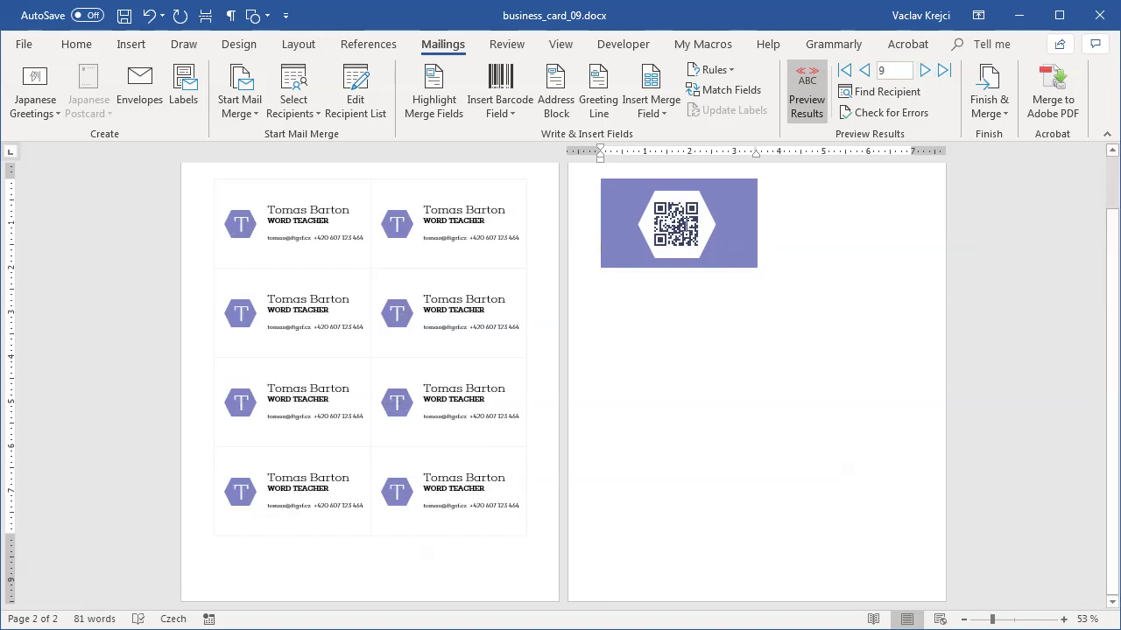
# Edit the card back's QR barcode and lower its error correction level to L (7) to simplify the pattern
pyautogui.click(691, 232)
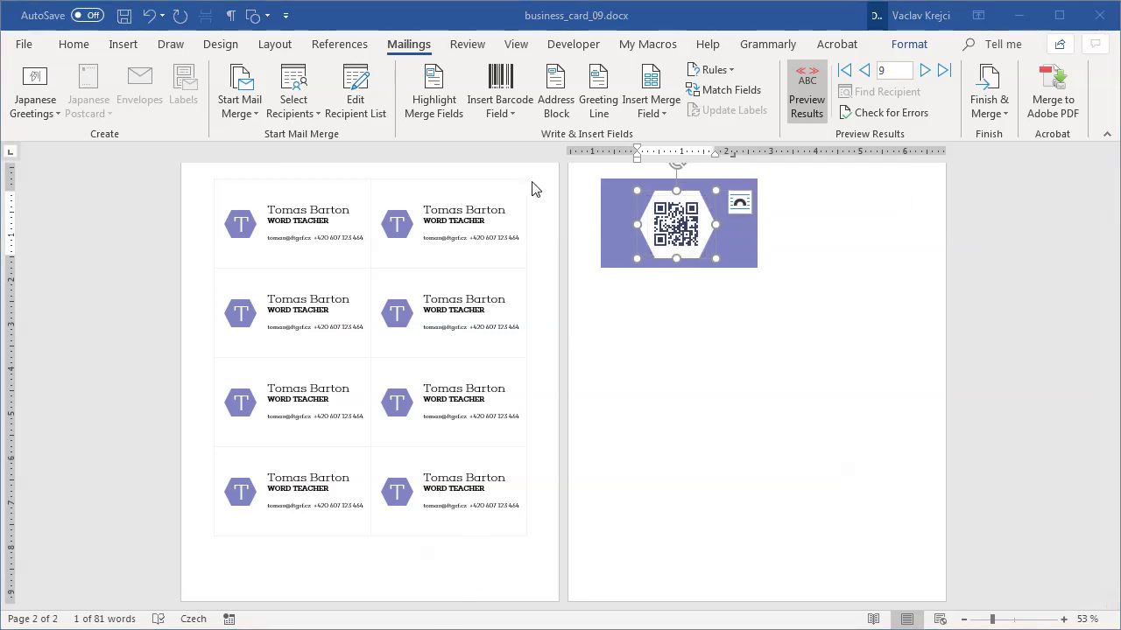
pyautogui.click(529, 28)
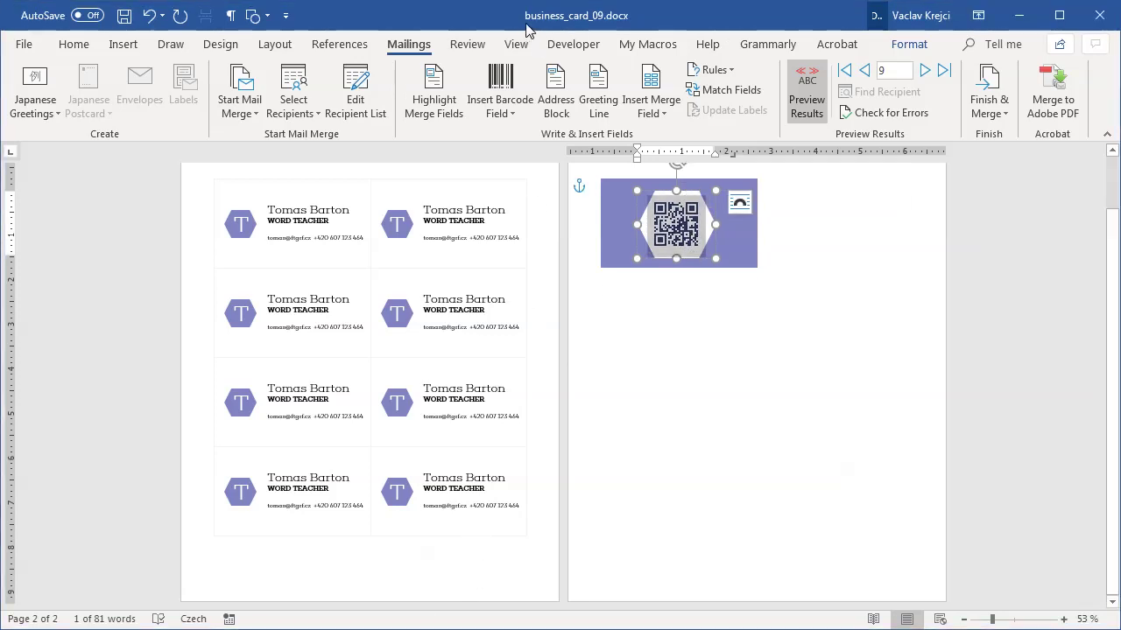
pyautogui.rightClick(686, 224)
pyautogui.click(735, 345)
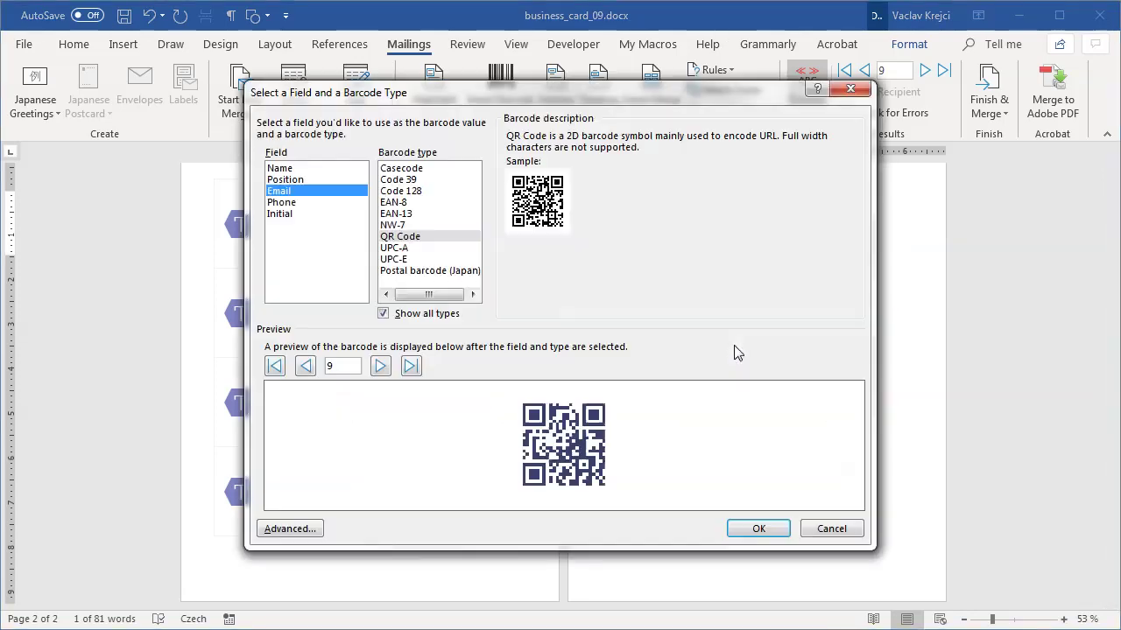
pyautogui.click(321, 529)
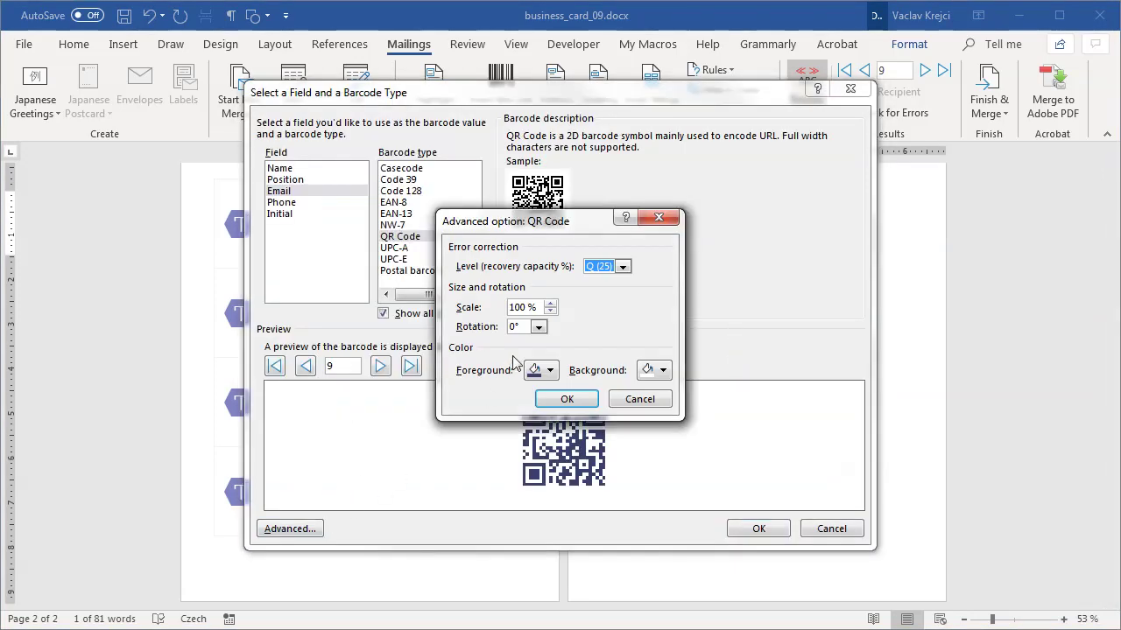
pyautogui.click(611, 270)
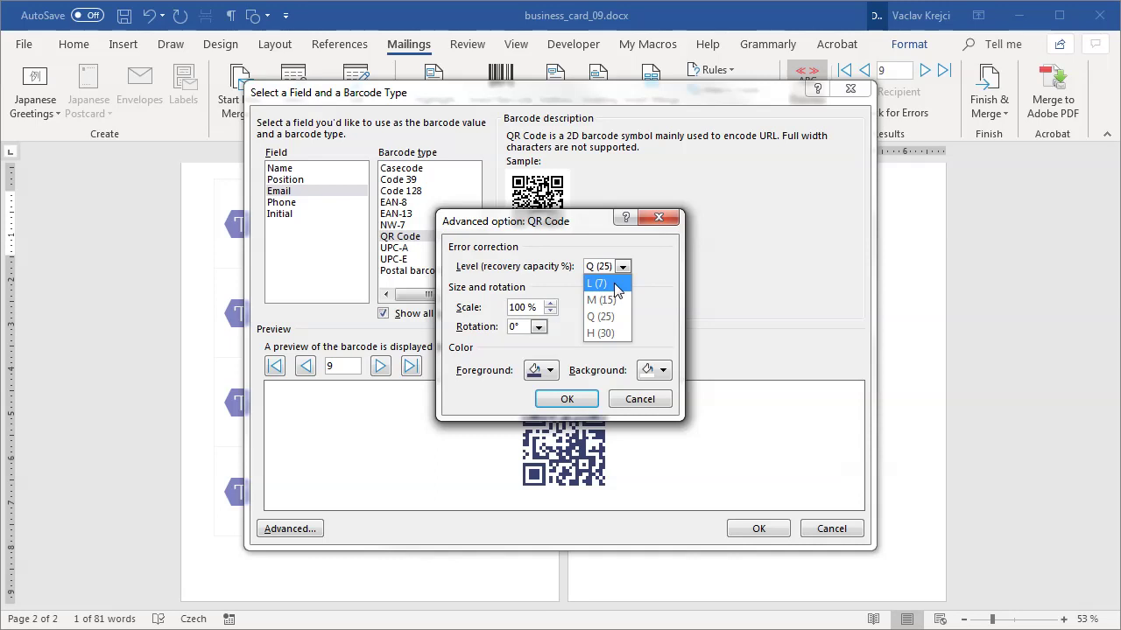
pyautogui.click(616, 287)
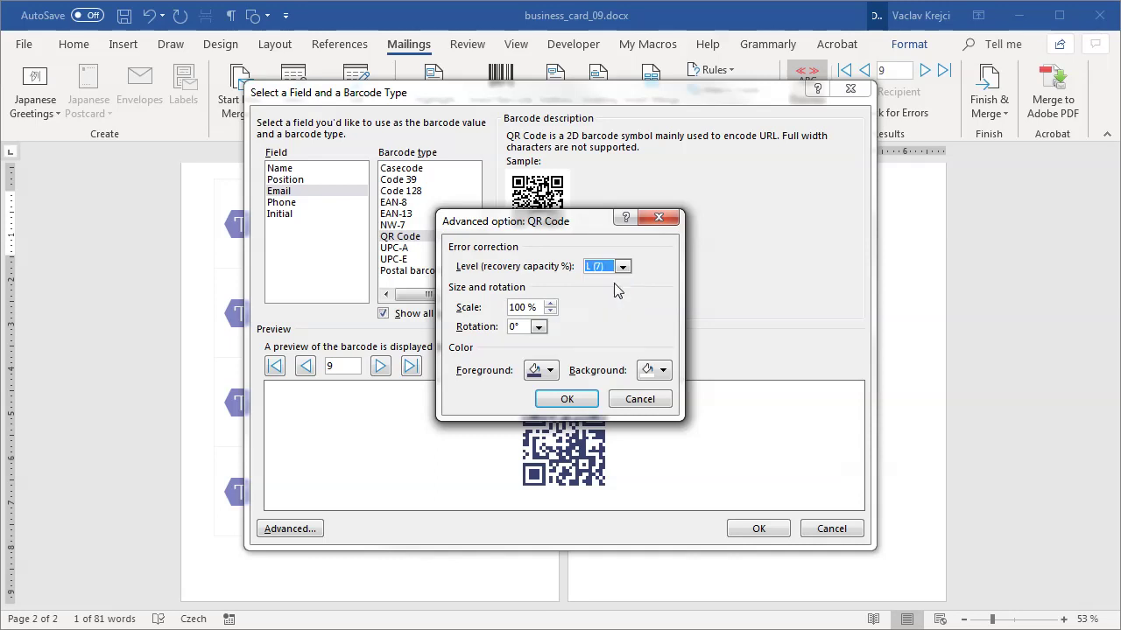
pyautogui.click(567, 400)
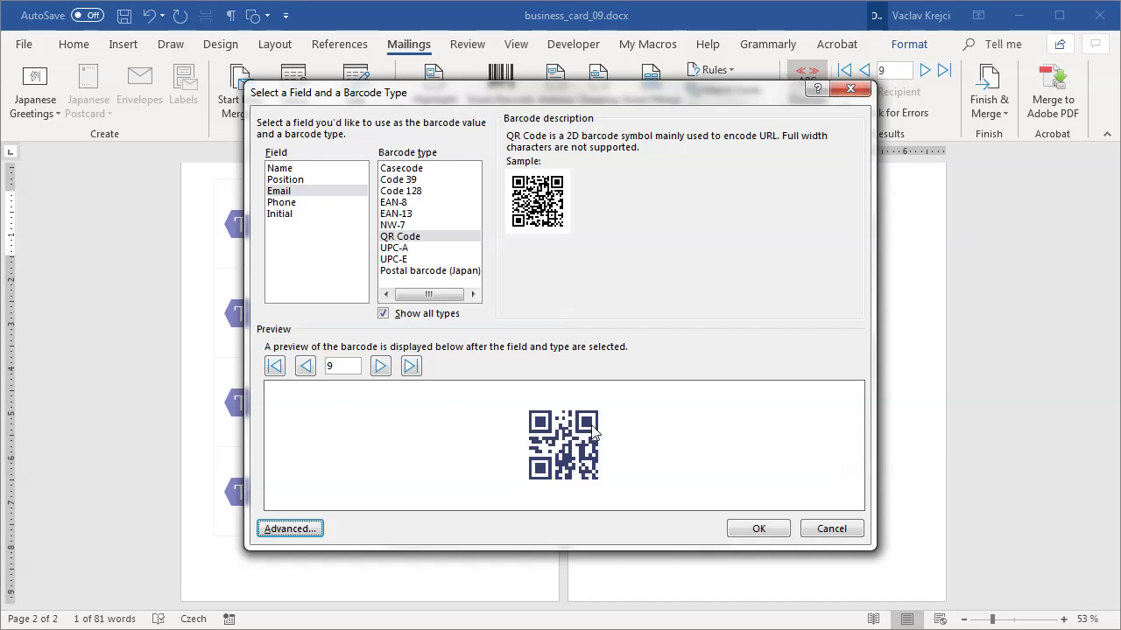
pyautogui.click(745, 531)
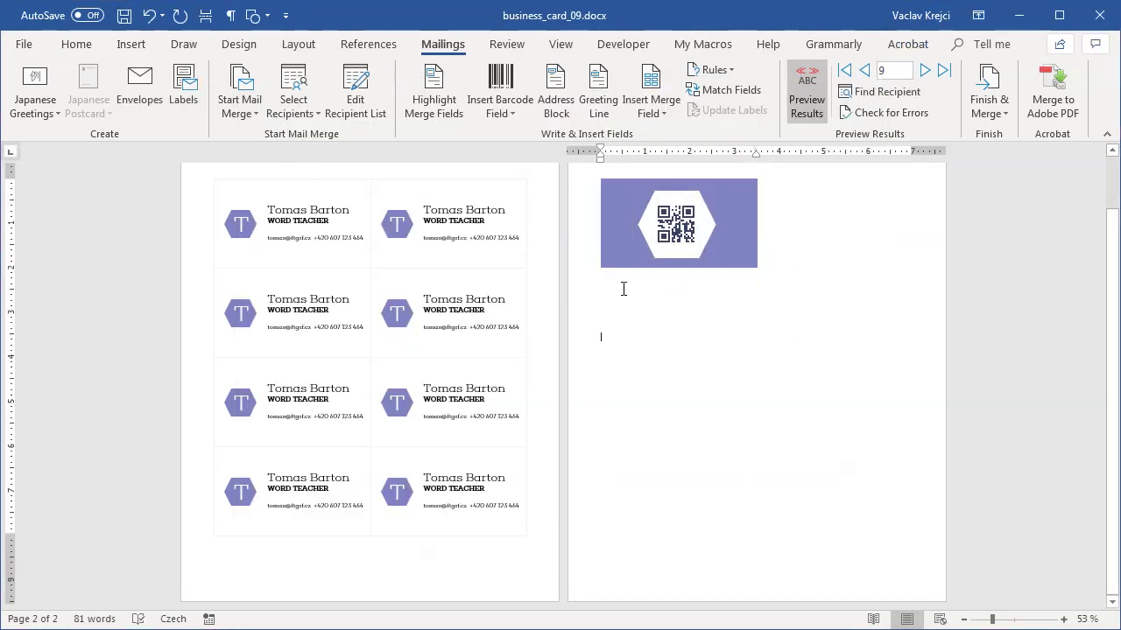
# Copy the finished card back to fill the second page with two columns of four cards, and remove the surplus blank page
pyautogui.click(599, 222)
pyautogui.click(599, 223)
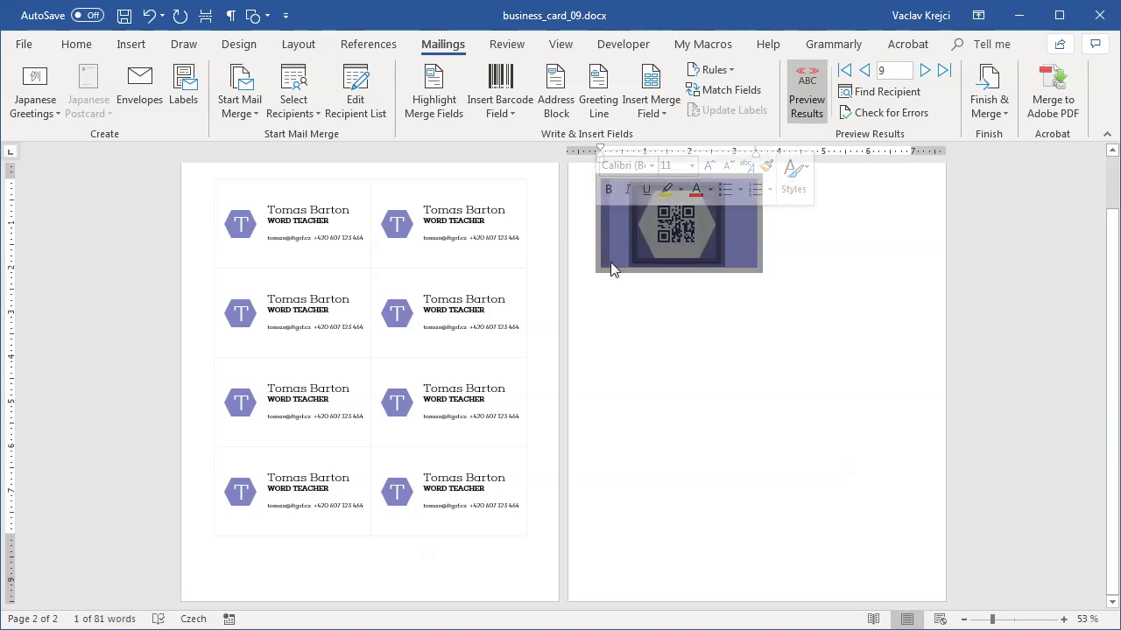
pyautogui.click(630, 285)
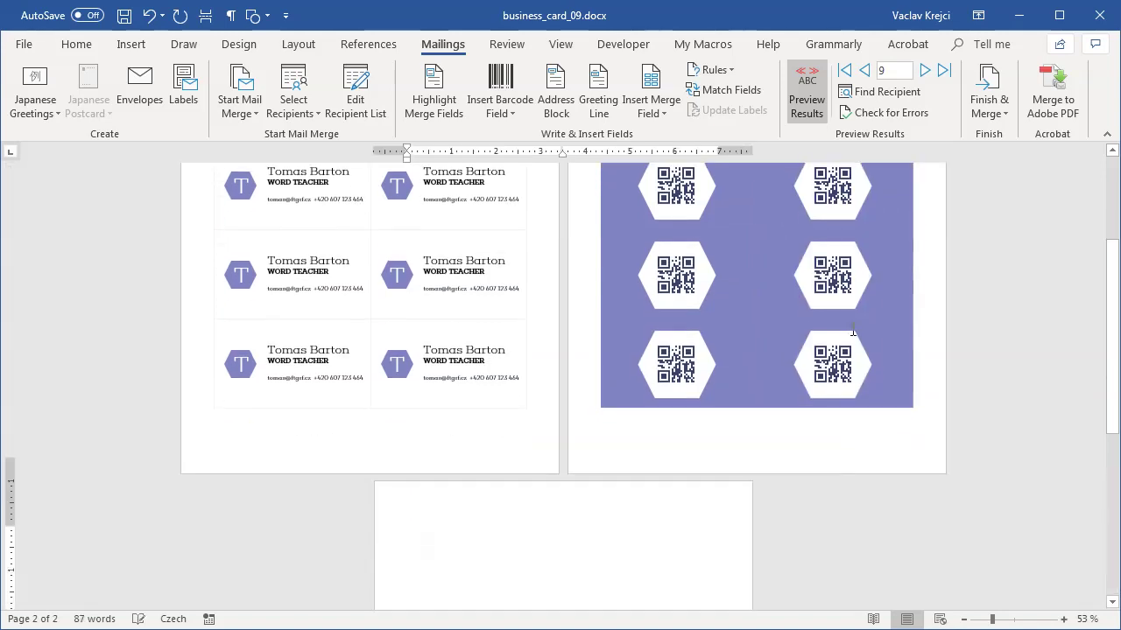
pyautogui.press('BackSpace')
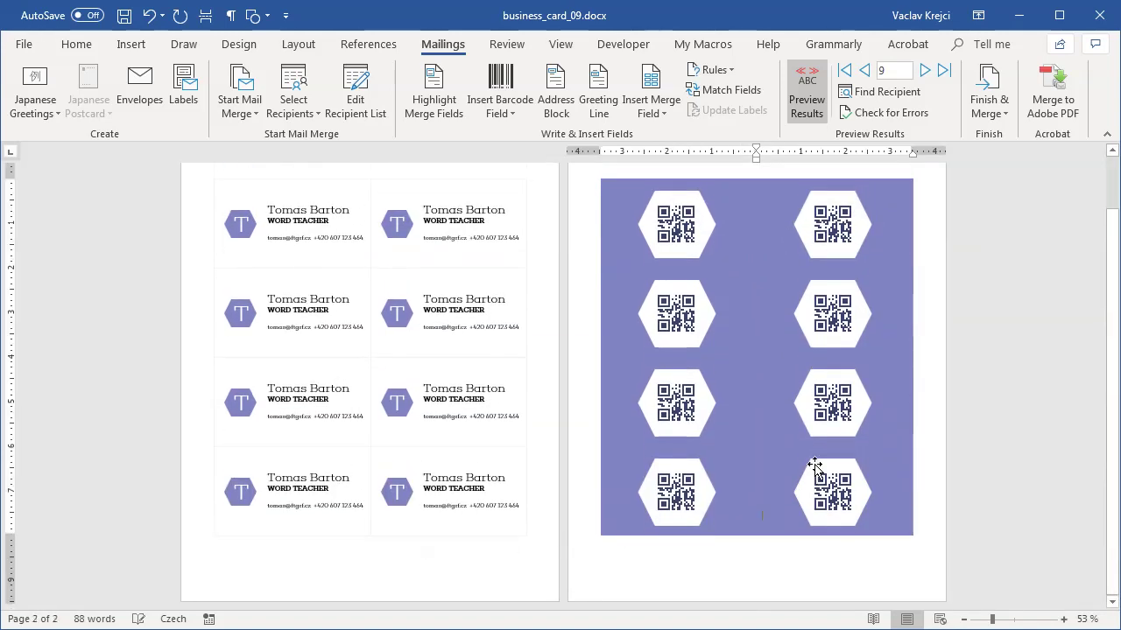
# Step the mail-merge preview back from record 9 to record 1, checking the fronts and QR code backs for each recipient
pyautogui.click(864, 71)
pyautogui.click(864, 71)
pyautogui.click(865, 72)
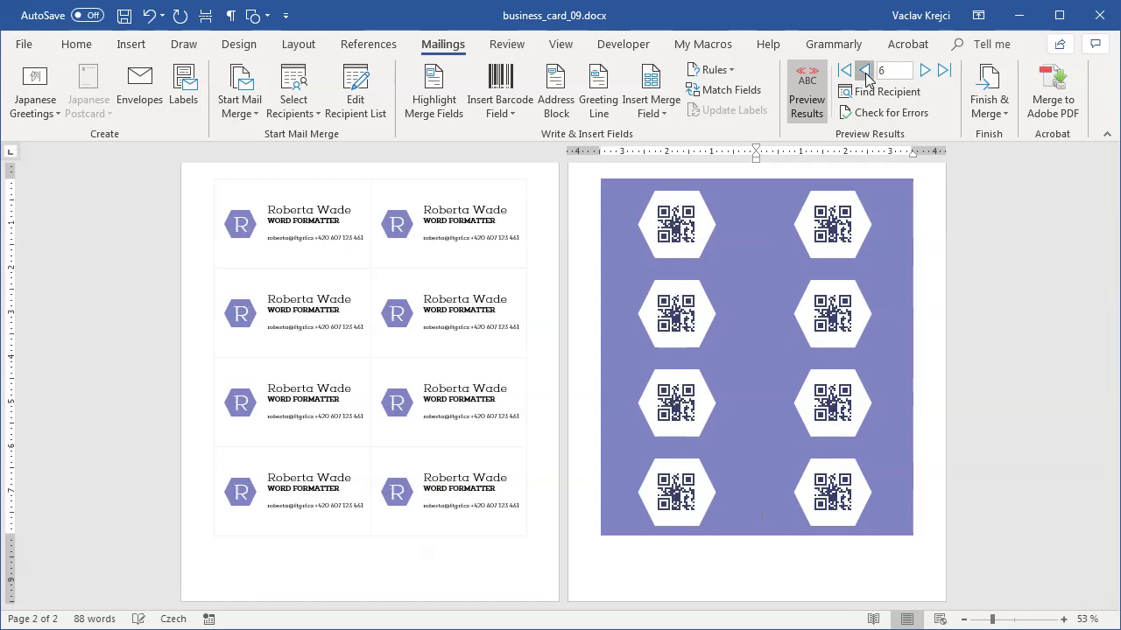
pyautogui.click(864, 72)
pyautogui.click(865, 70)
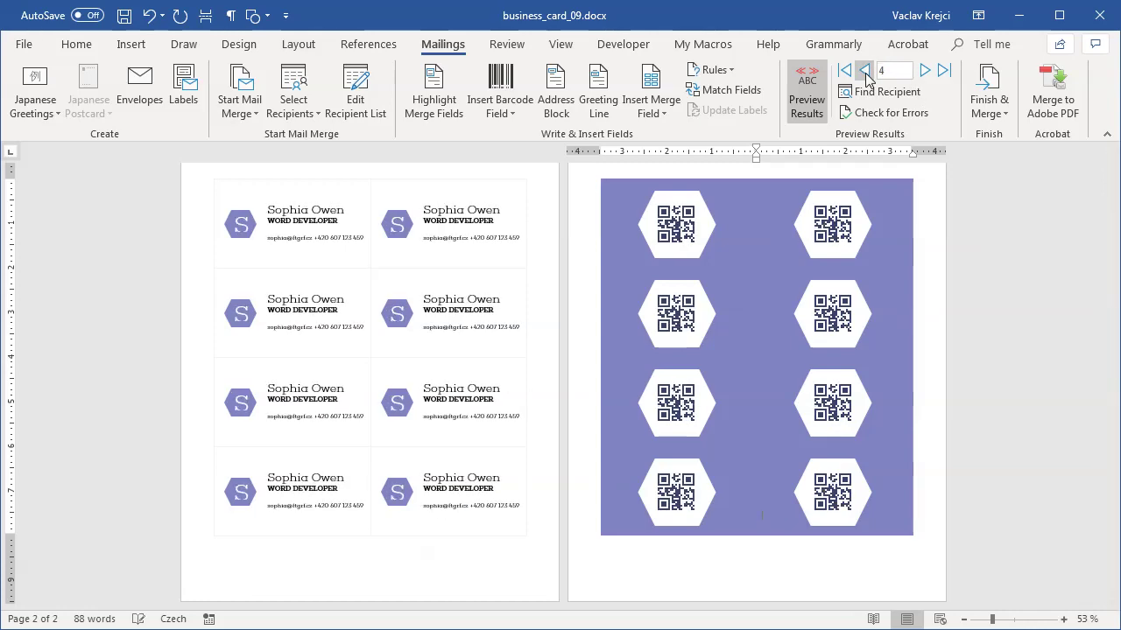
pyautogui.click(864, 71)
pyautogui.click(864, 71)
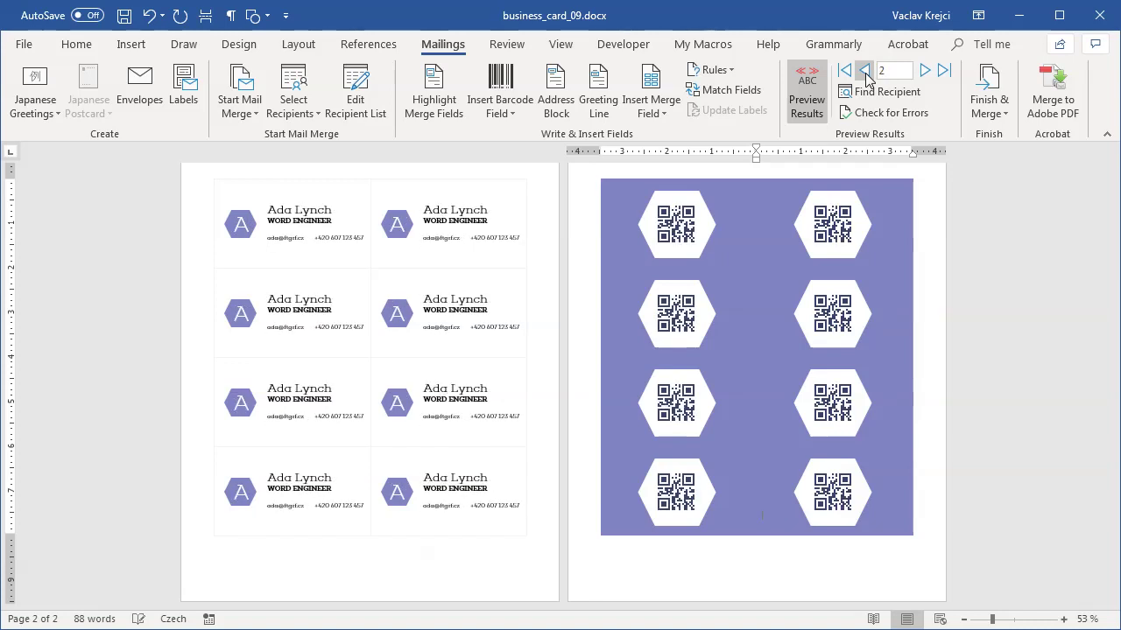
pyautogui.click(864, 71)
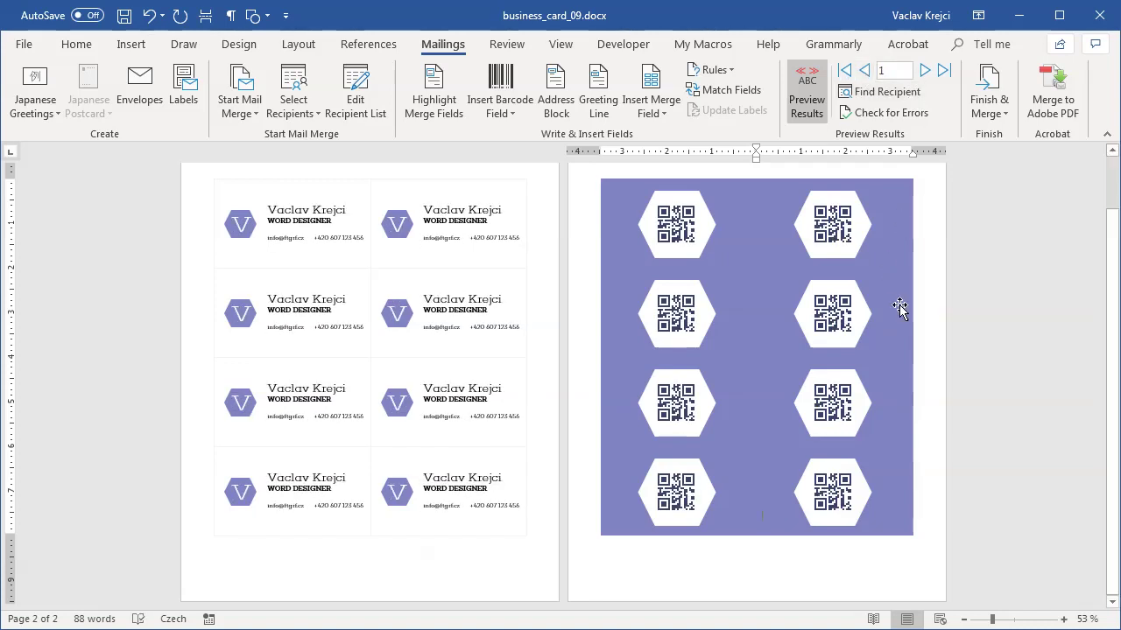
# Inspect the card fronts and QR code backs on both pages at 93 % and 64 % zoom
pyautogui.click(1011, 619)
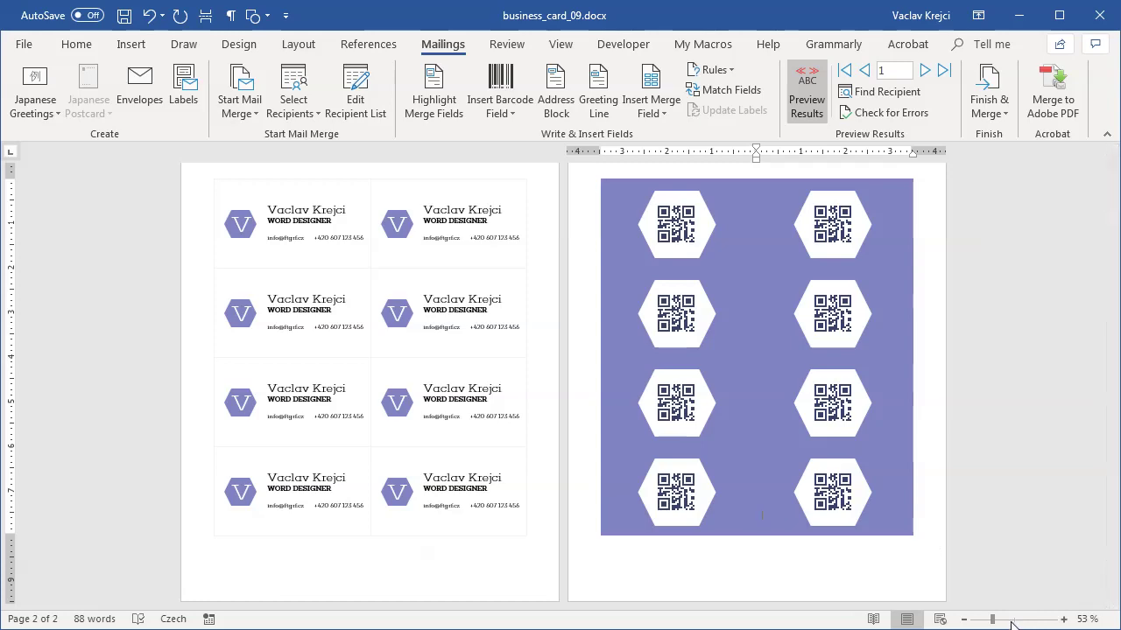
pyautogui.scroll(4, 743, 415)
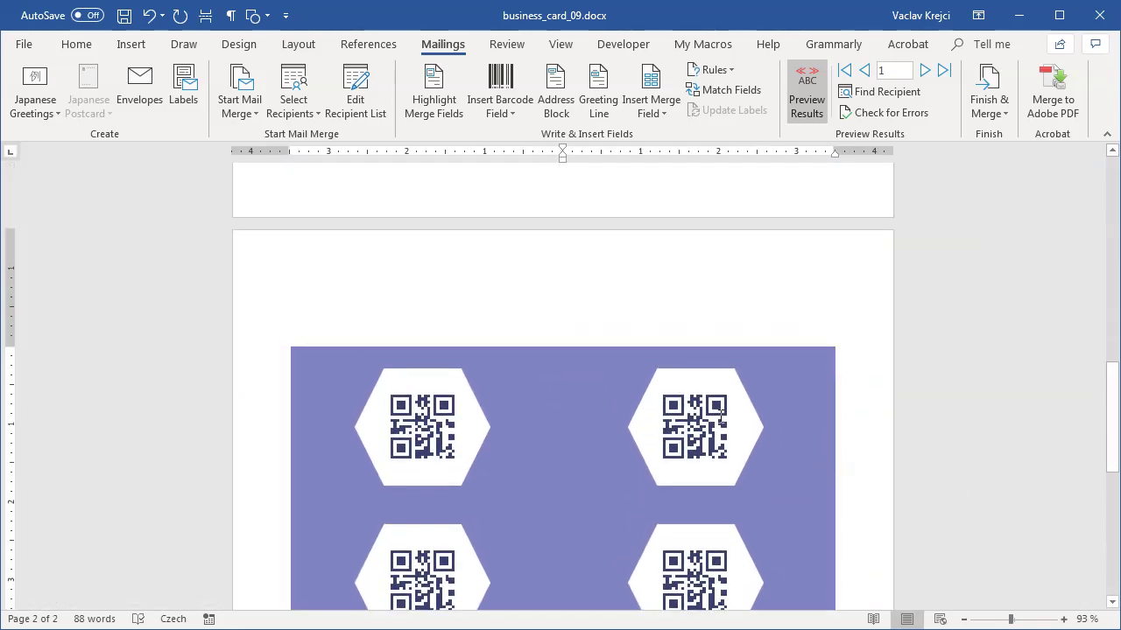
pyautogui.scroll(6, 851, 405)
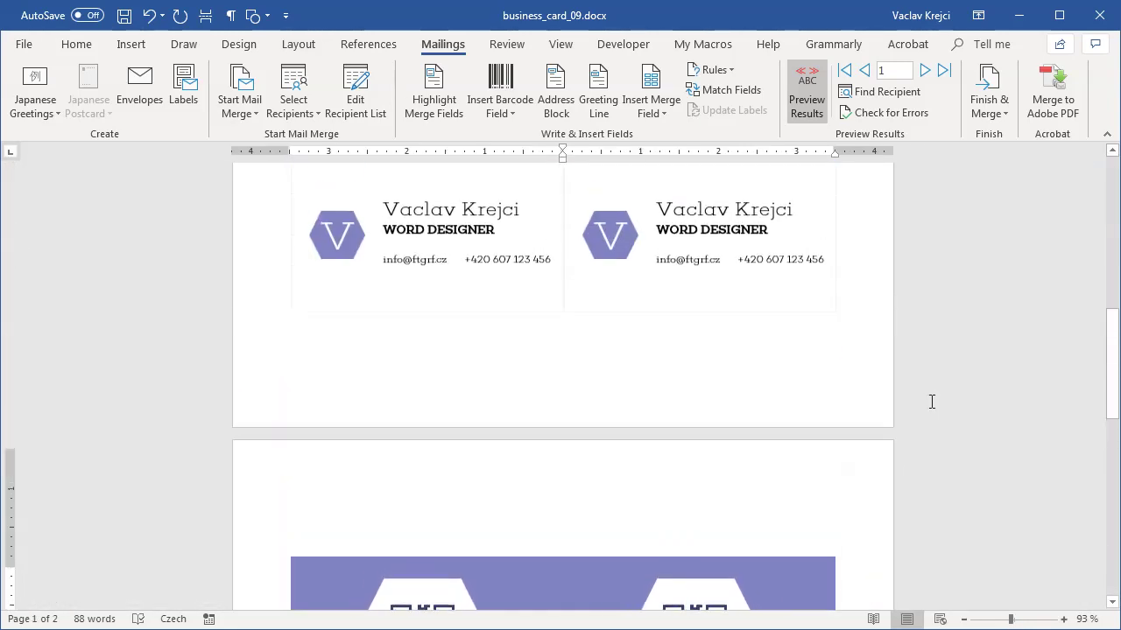
pyautogui.scroll(1, 924, 397)
pyautogui.scroll(-4, 759, 363)
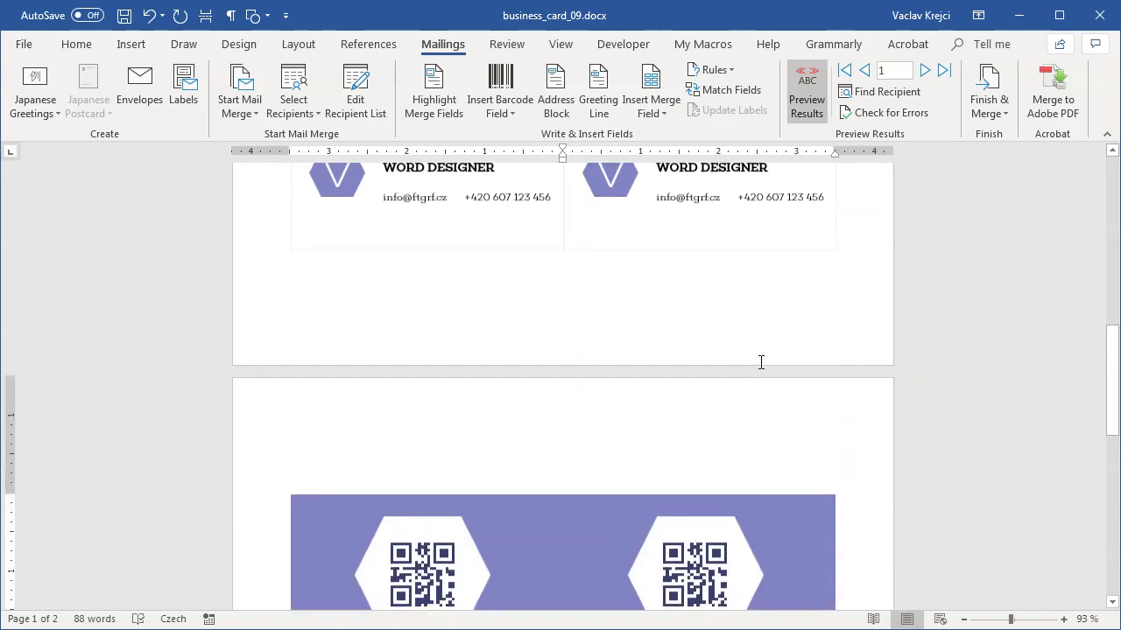
pyautogui.scroll(1, 738, 368)
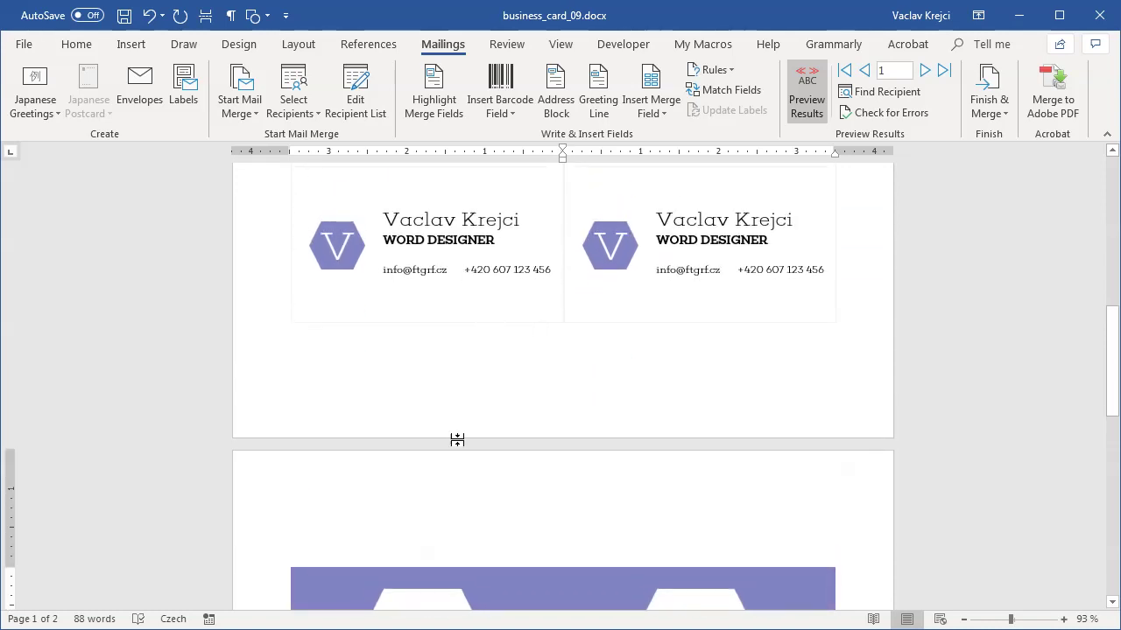
pyautogui.scroll(-3, 578, 388)
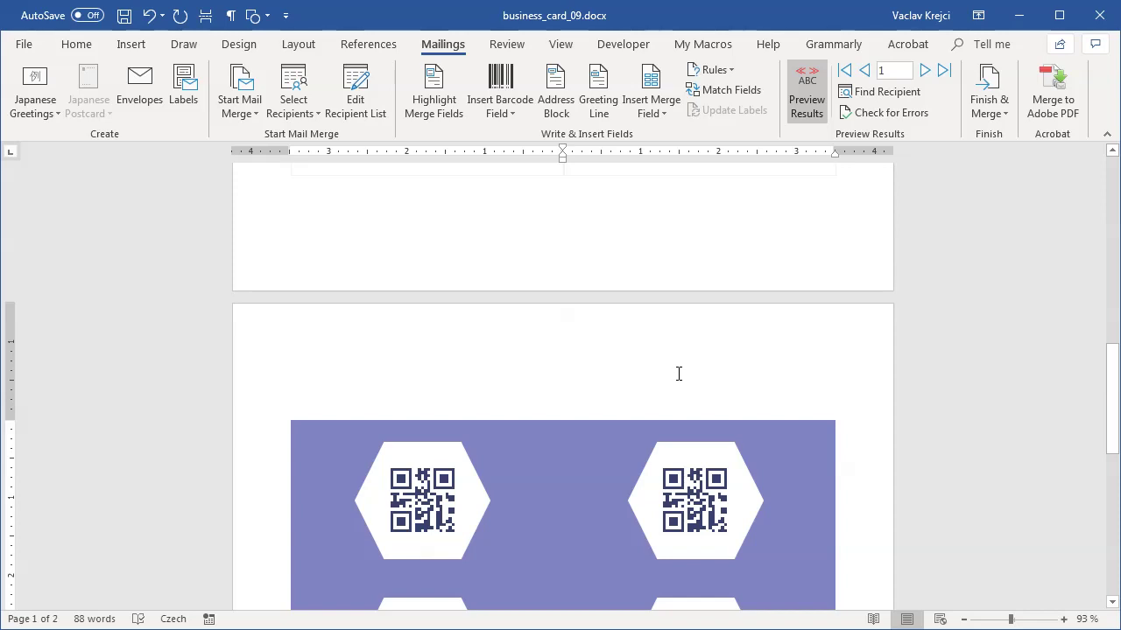
pyautogui.scroll(-3, 771, 382)
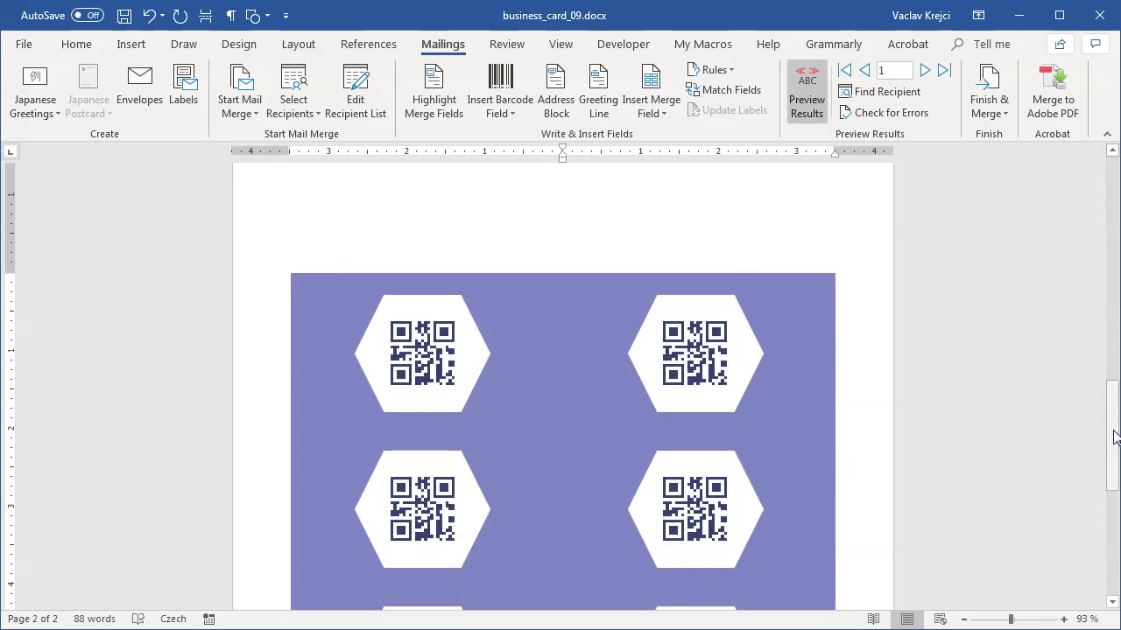
pyautogui.moveTo(1115, 438); pyautogui.dragTo(1110, 175)
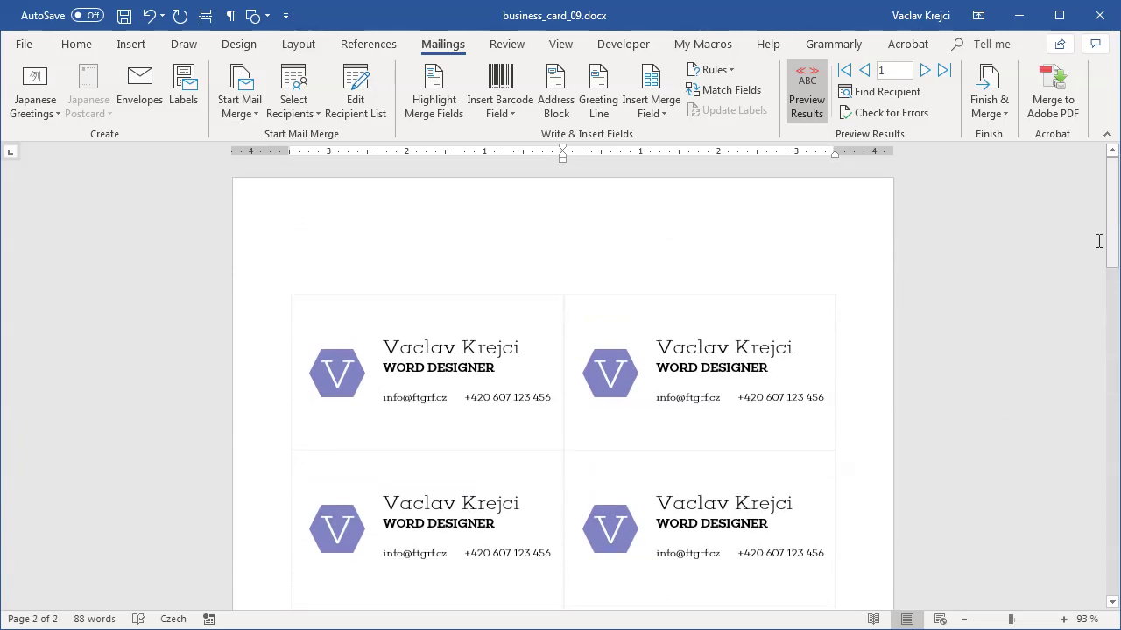
pyautogui.click(997, 619)
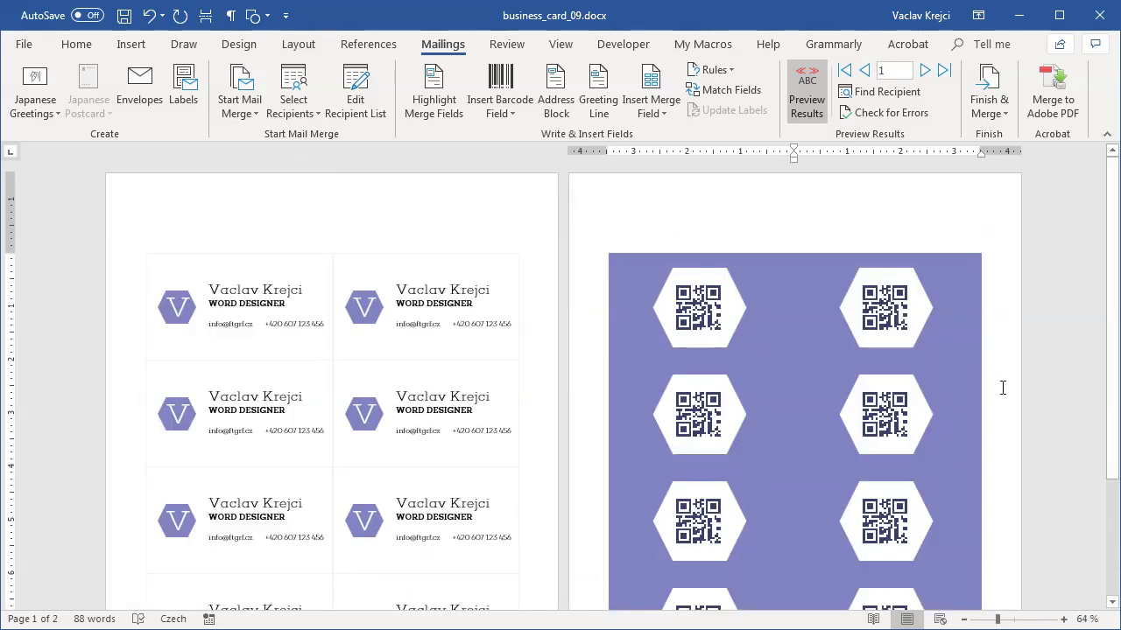
pyautogui.scroll(-3, 1003, 389)
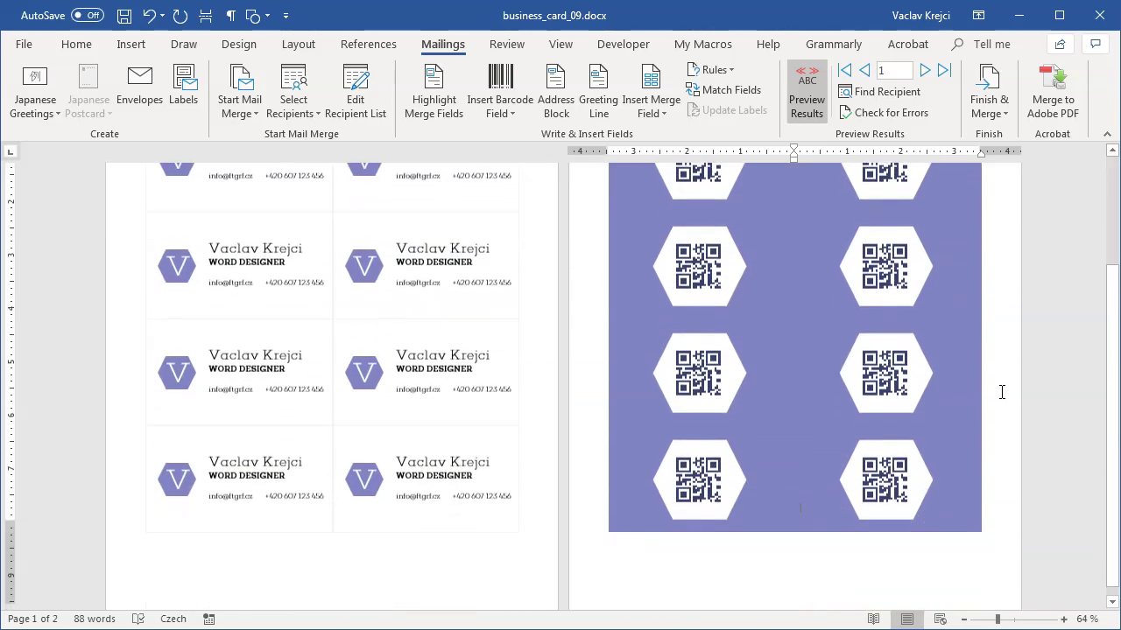
pyautogui.scroll(2, 1000, 392)
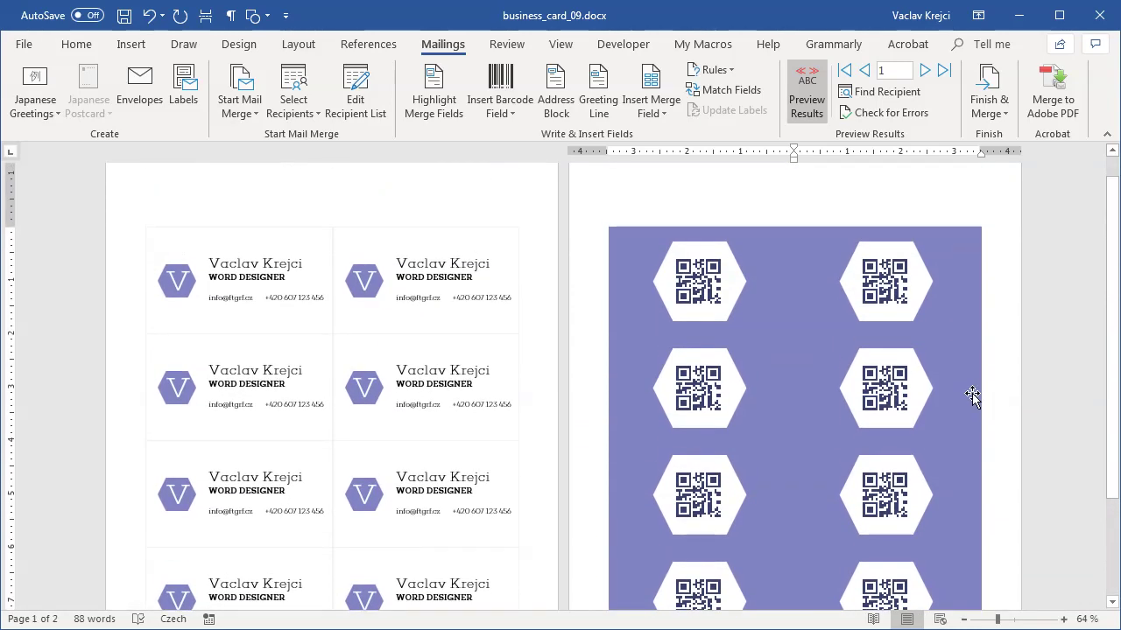
pyautogui.scroll(-3, 981, 408)
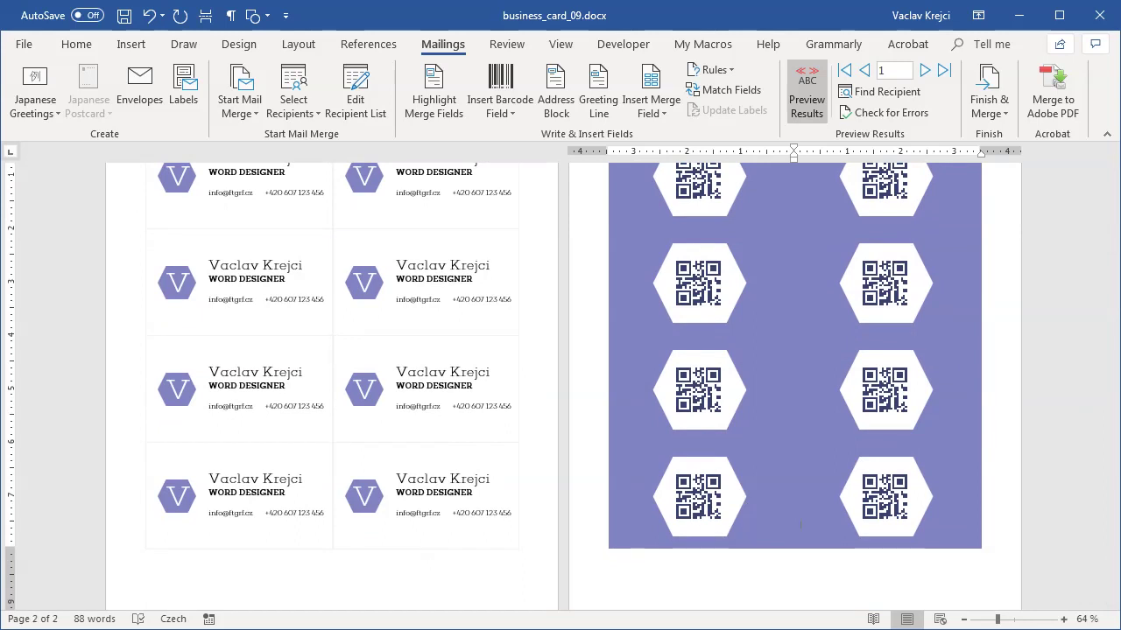